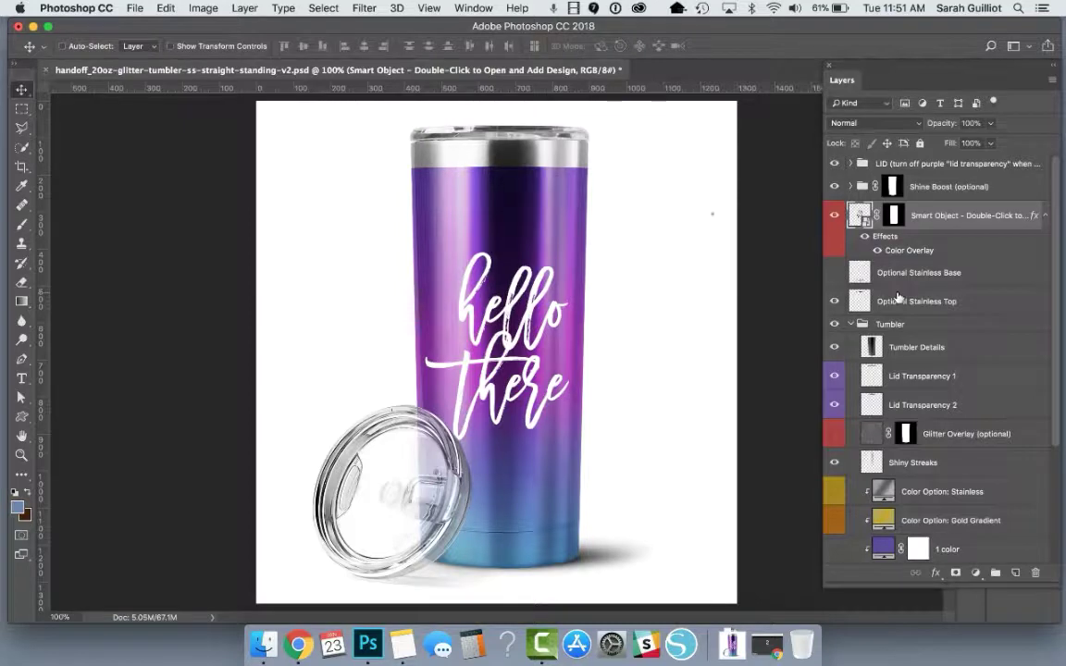
Hide the LID layer group so the loose lid is removed from the tumbler mockup.
scroll(915, 345, down, 5)
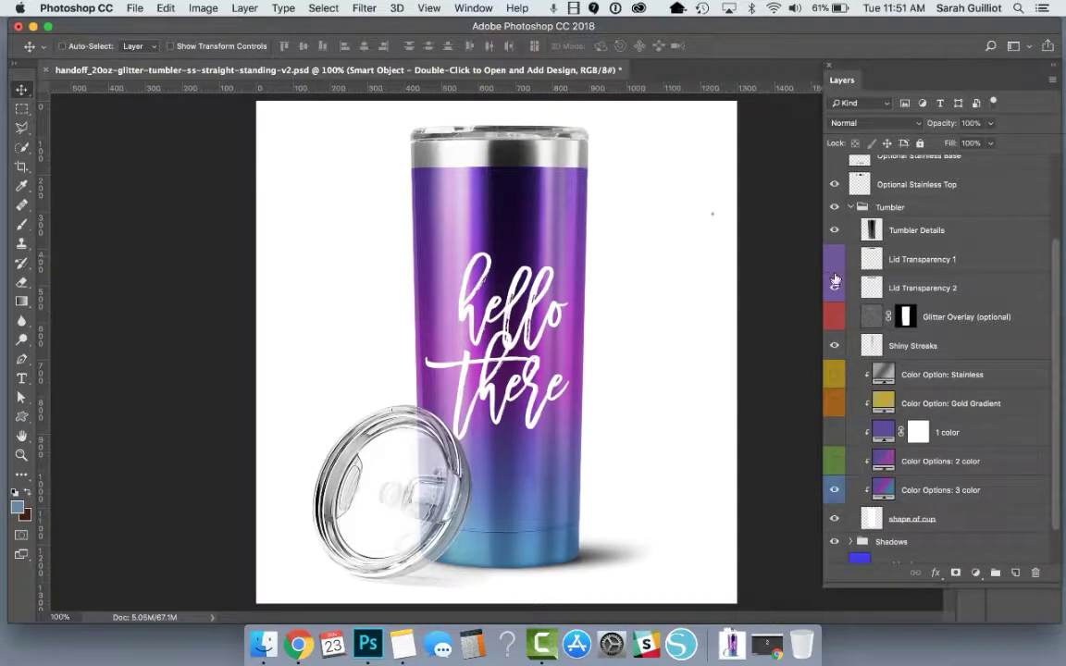
click(835, 261)
click(835, 271)
scroll(860, 274, up, 5)
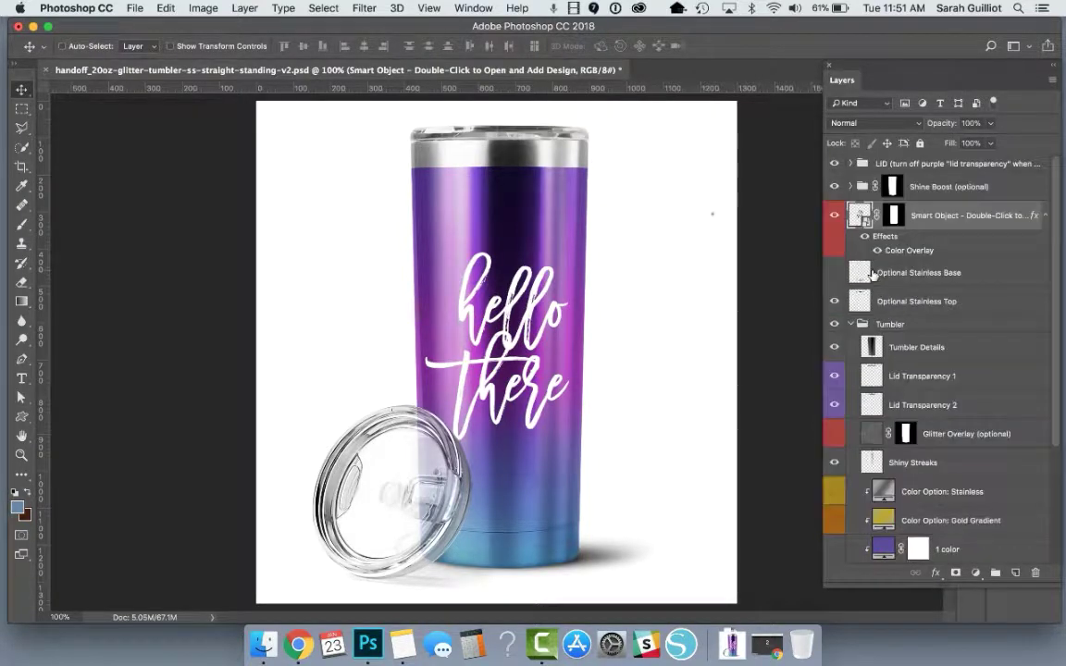
click(835, 163)
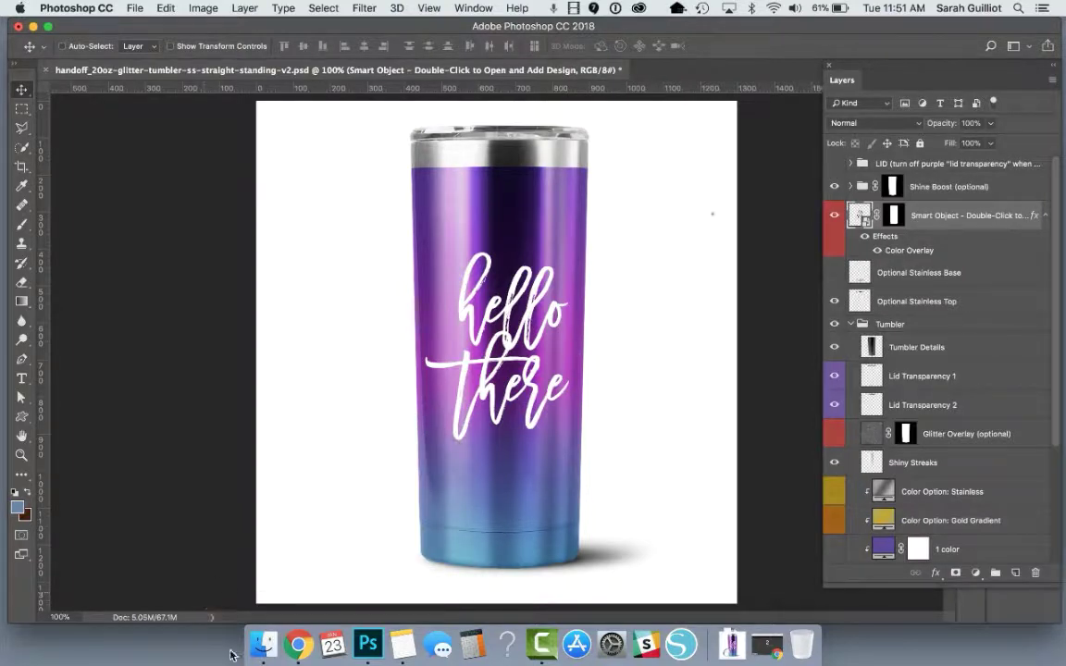
Open the mama bear .jpg file from the design_help folder in Photoshop.
click(265, 646)
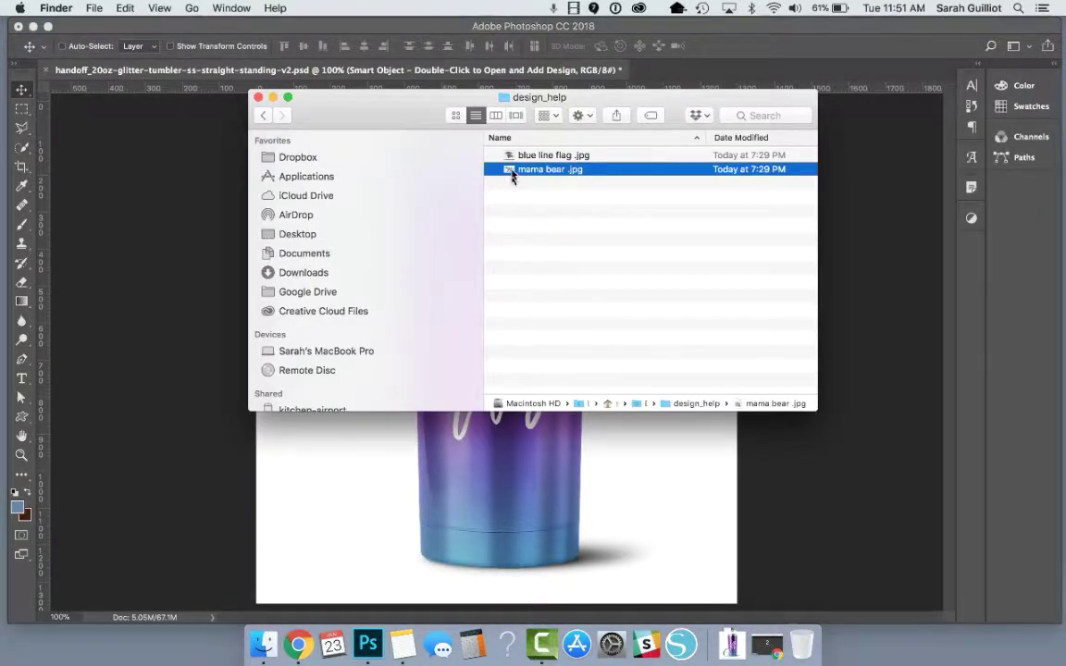
drag(509, 169, 371, 648)
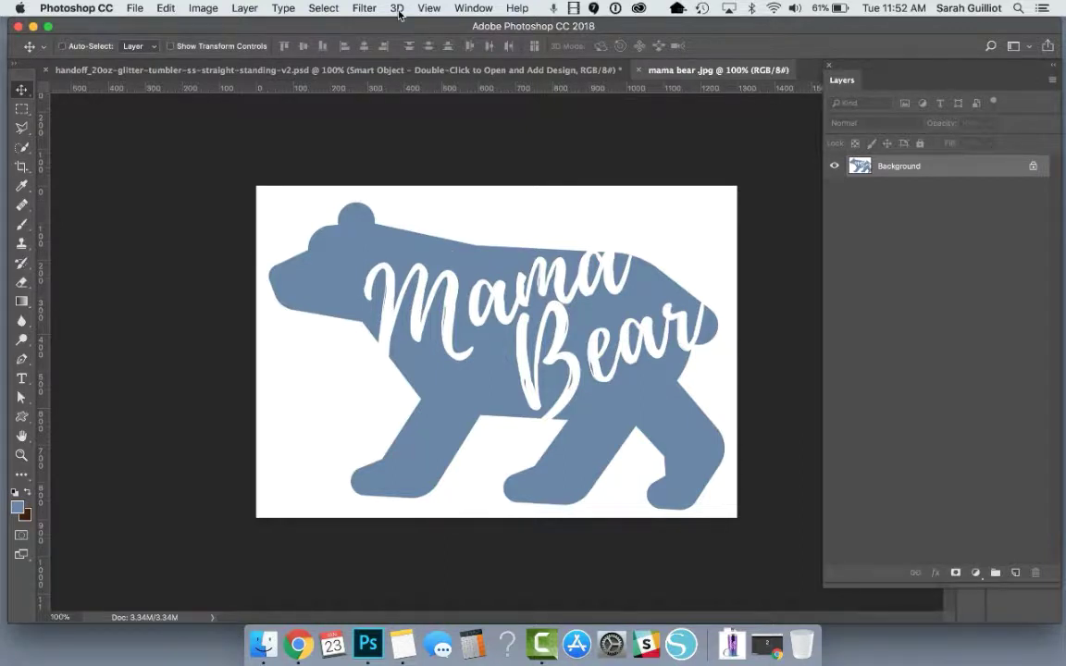
Select the white areas of the bear image with Color Range, sampling the white background, and check the selection edges up close.
click(370, 7)
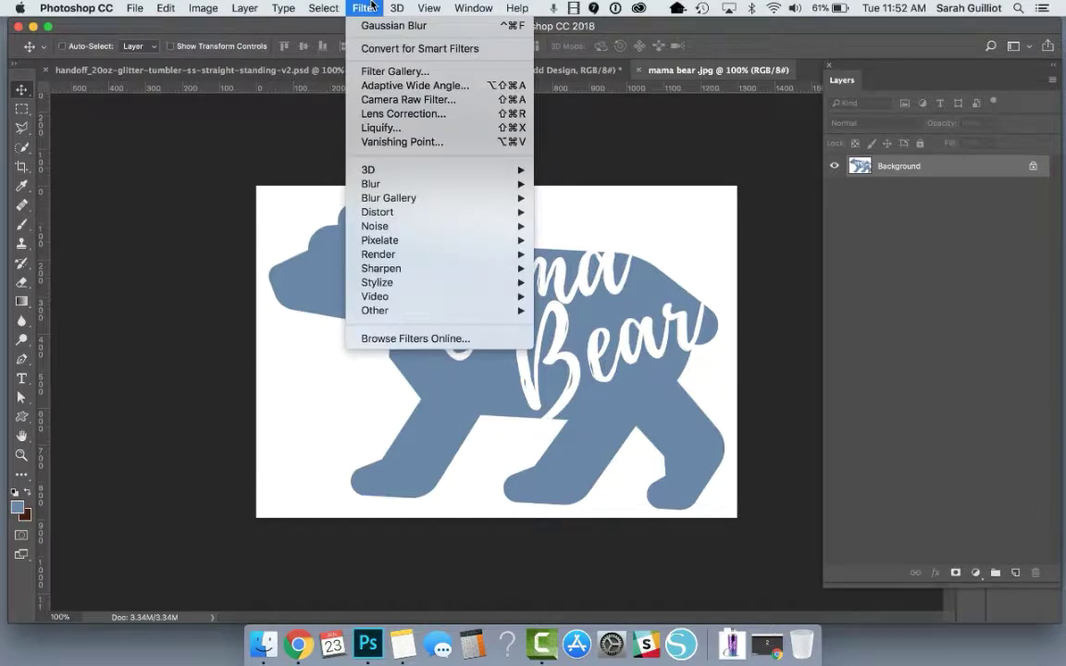
mouse_move(334, 7)
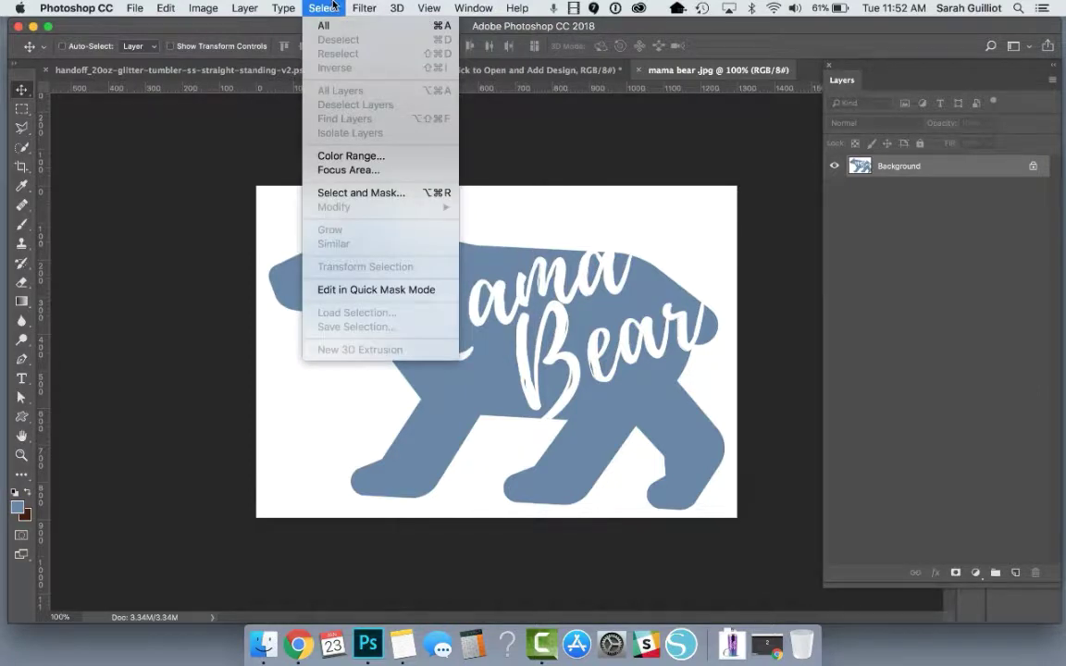
click(350, 156)
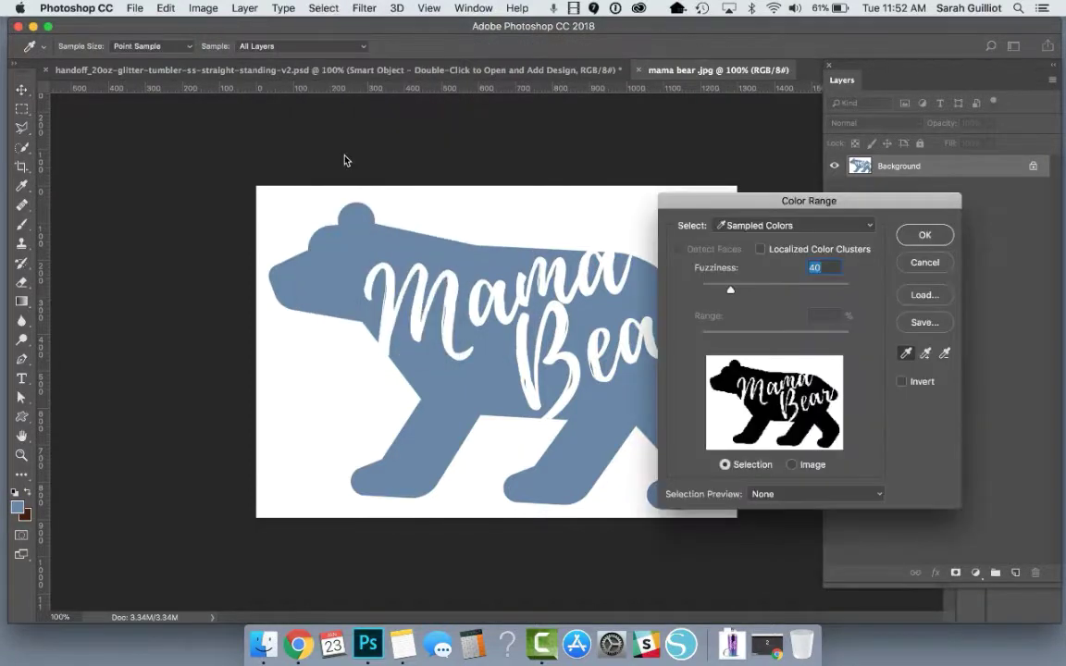
click(906, 354)
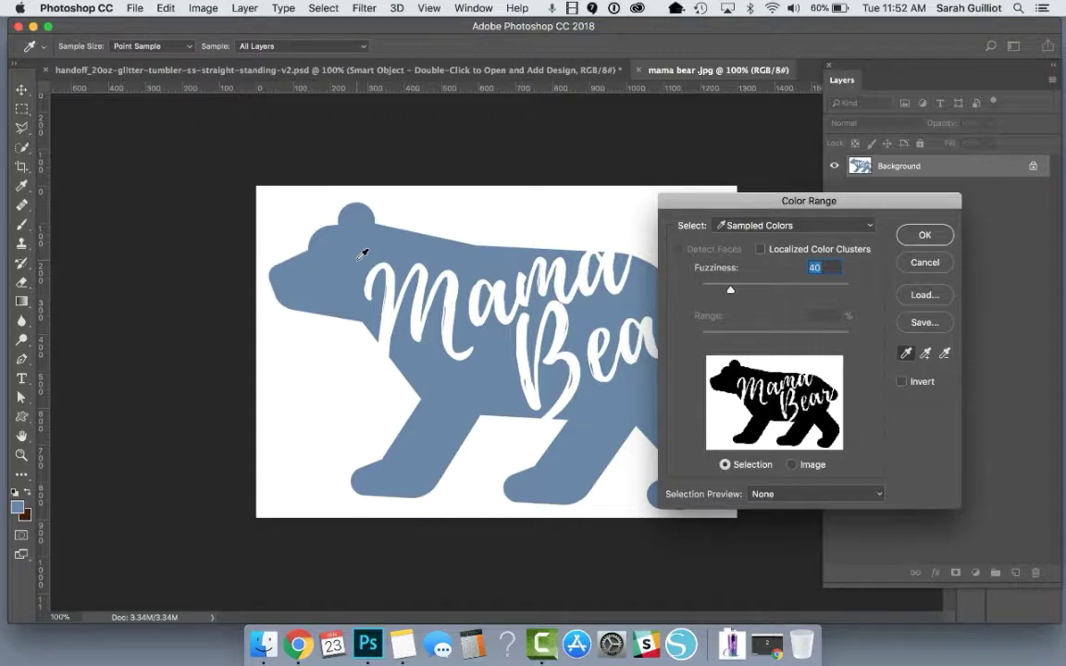
click(467, 212)
click(922, 236)
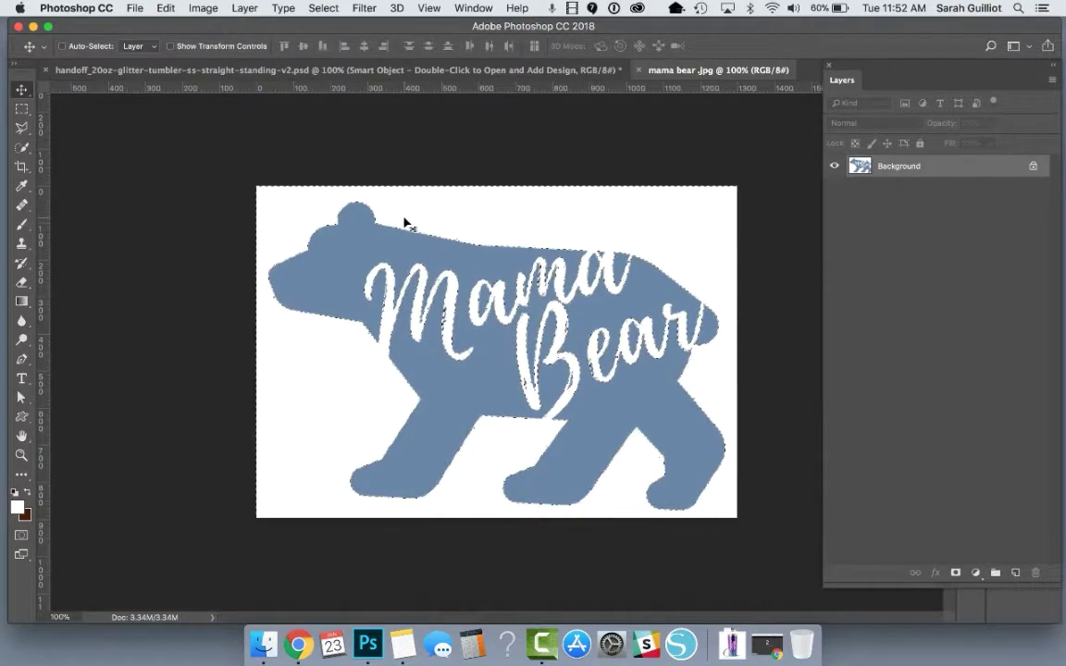
key(super+equal)
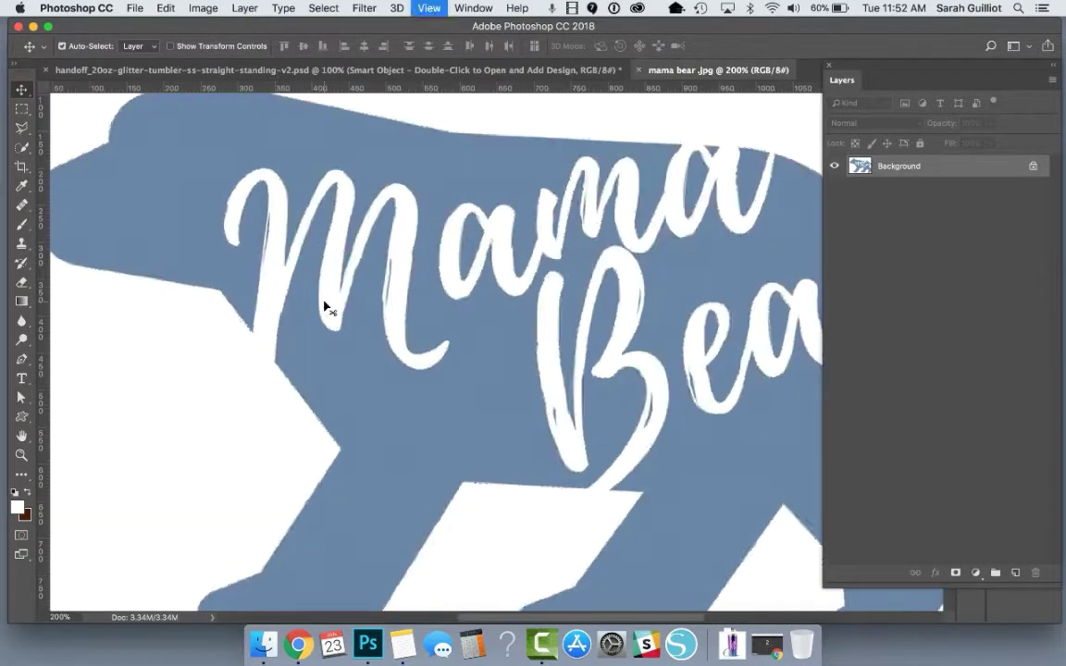
key(super+equal)
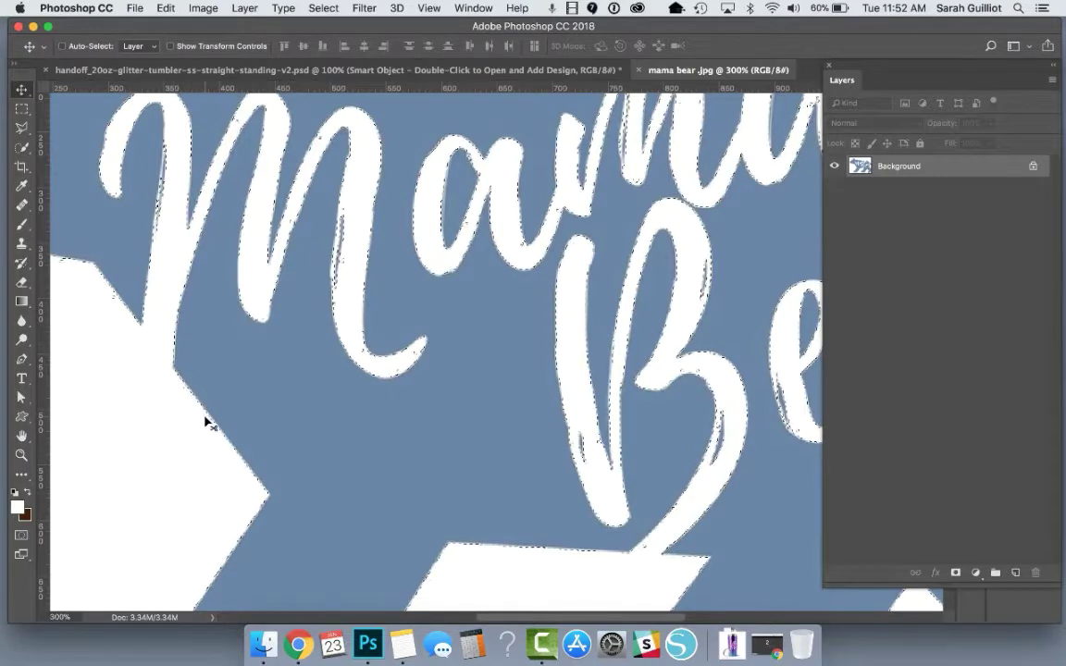
key(super+minus)
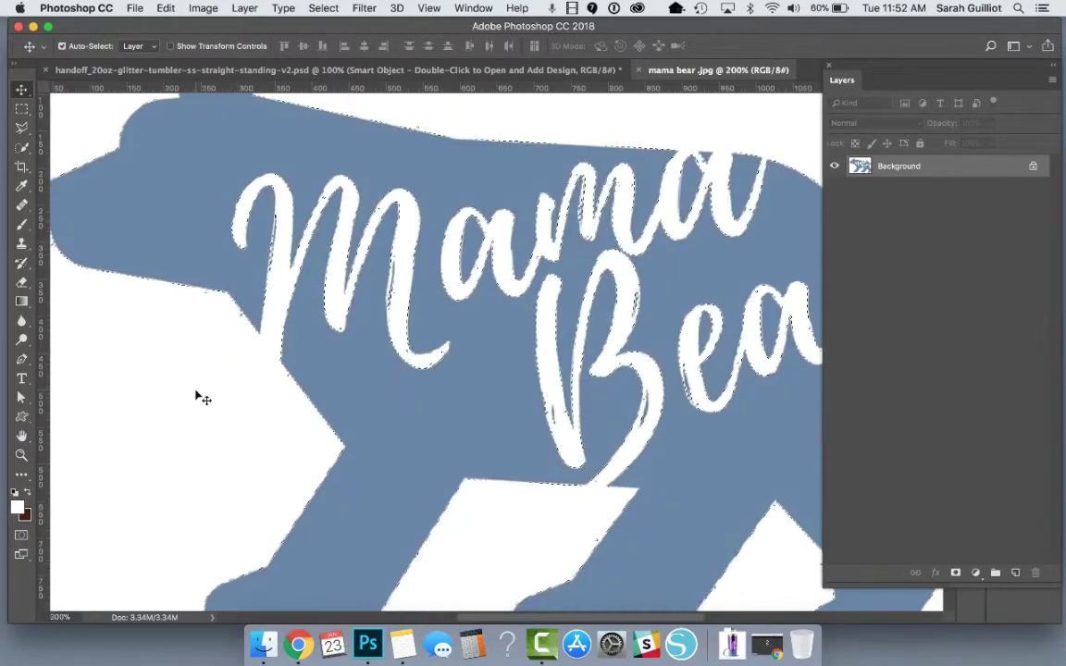
key(super+minus)
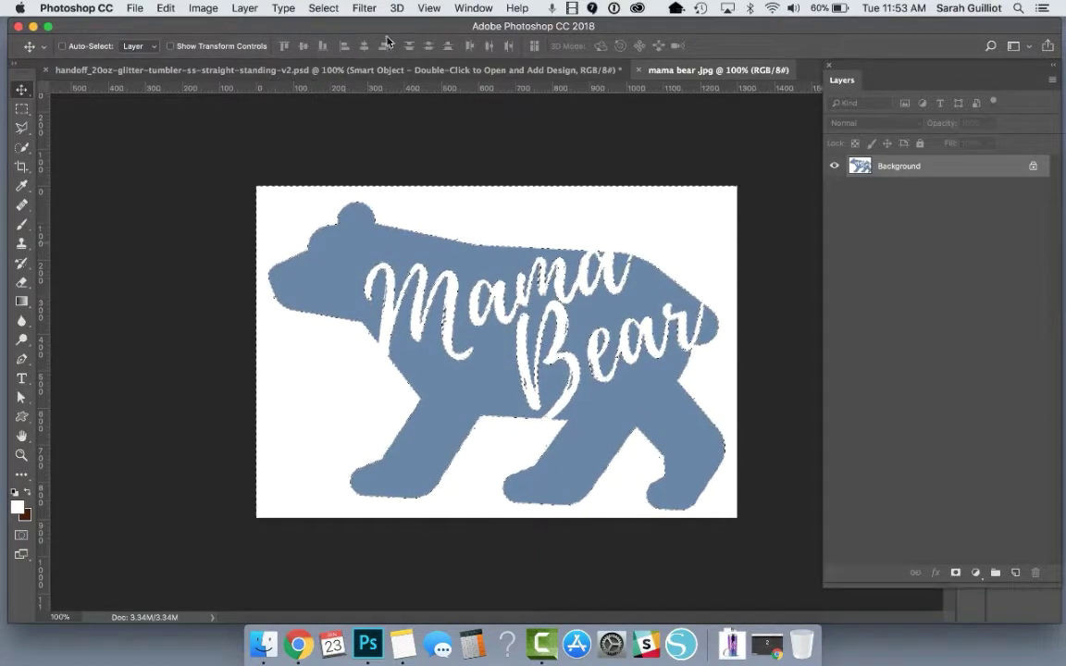
Invert the selection and copy the blue bear design onto a new layer.
click(336, 6)
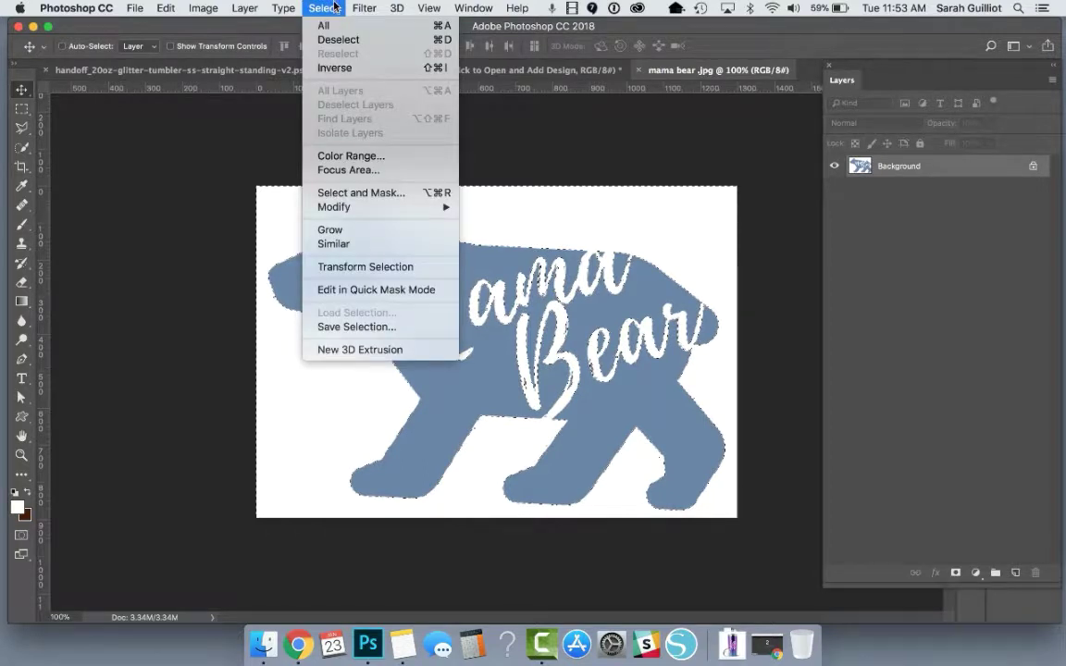
click(334, 68)
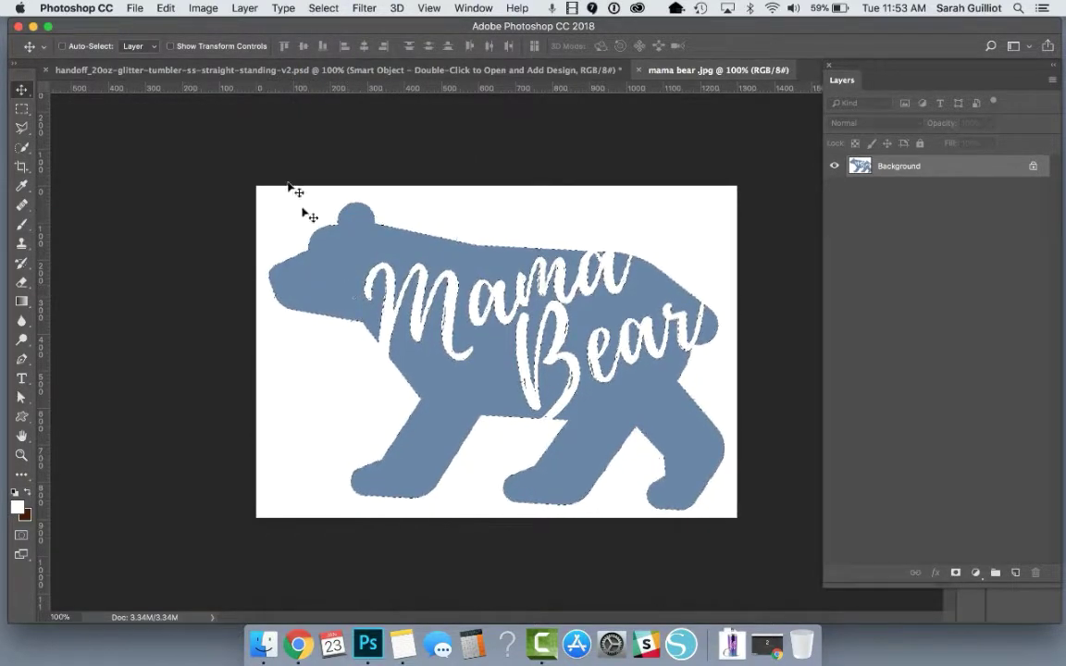
click(166, 7)
click(163, 111)
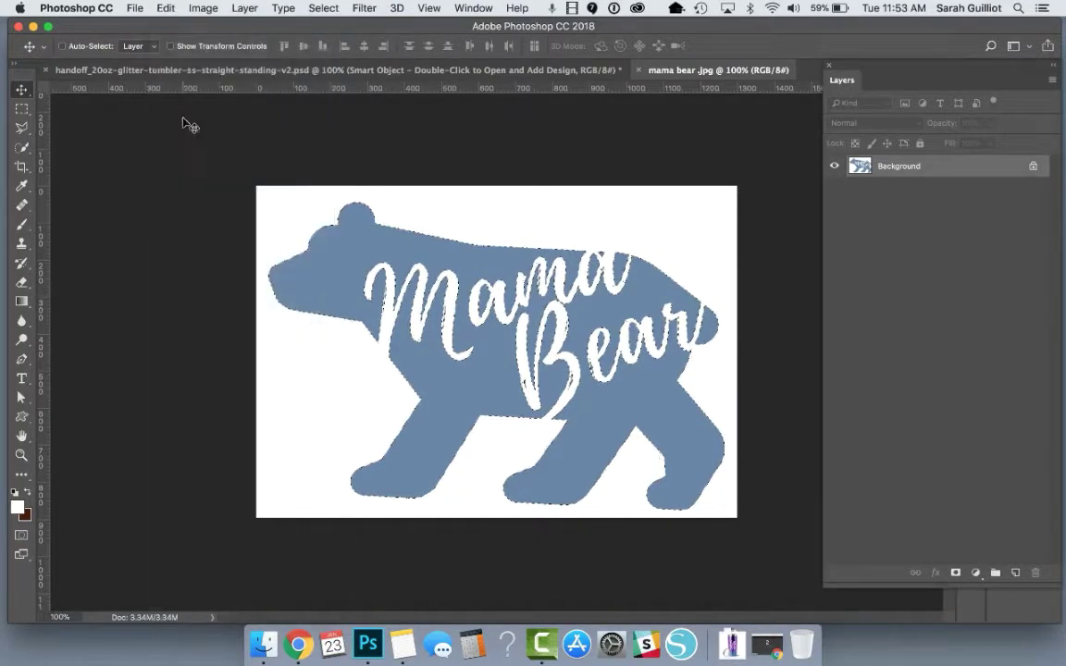
click(163, 8)
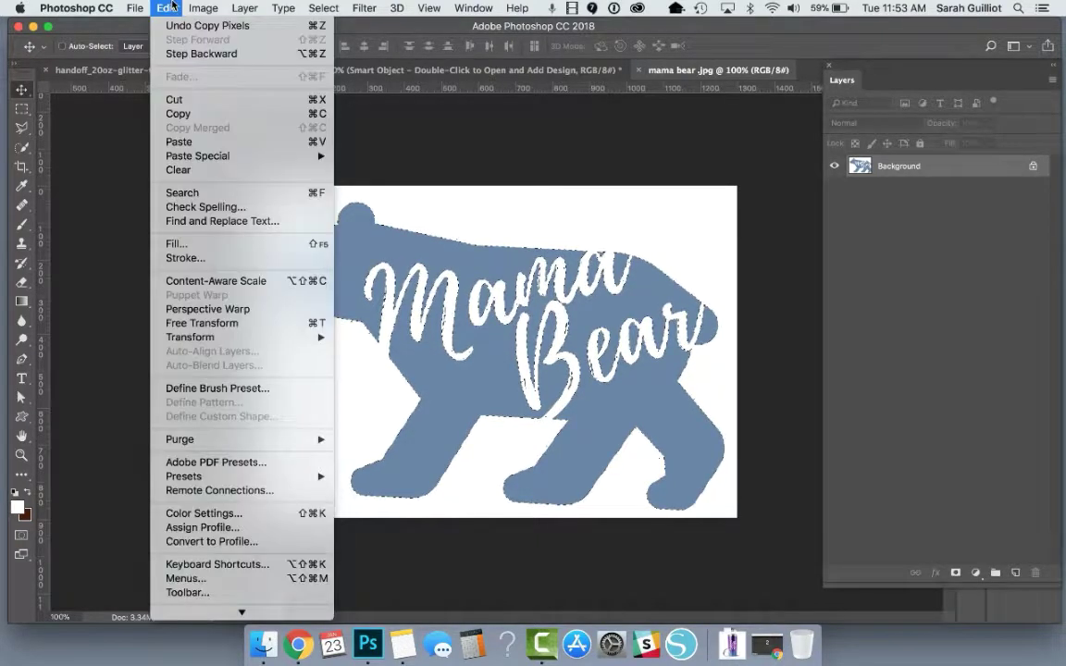
click(190, 141)
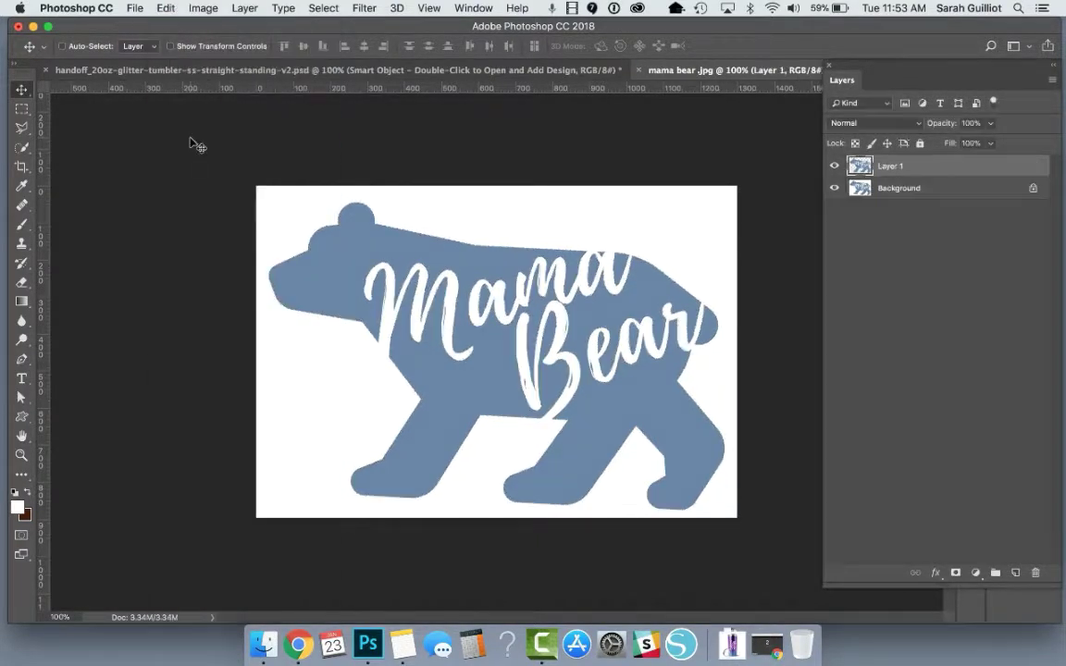
Rename the new layer as bear and hide the Background layer.
double_click(887, 168)
text(bear)
key(Return)
click(833, 189)
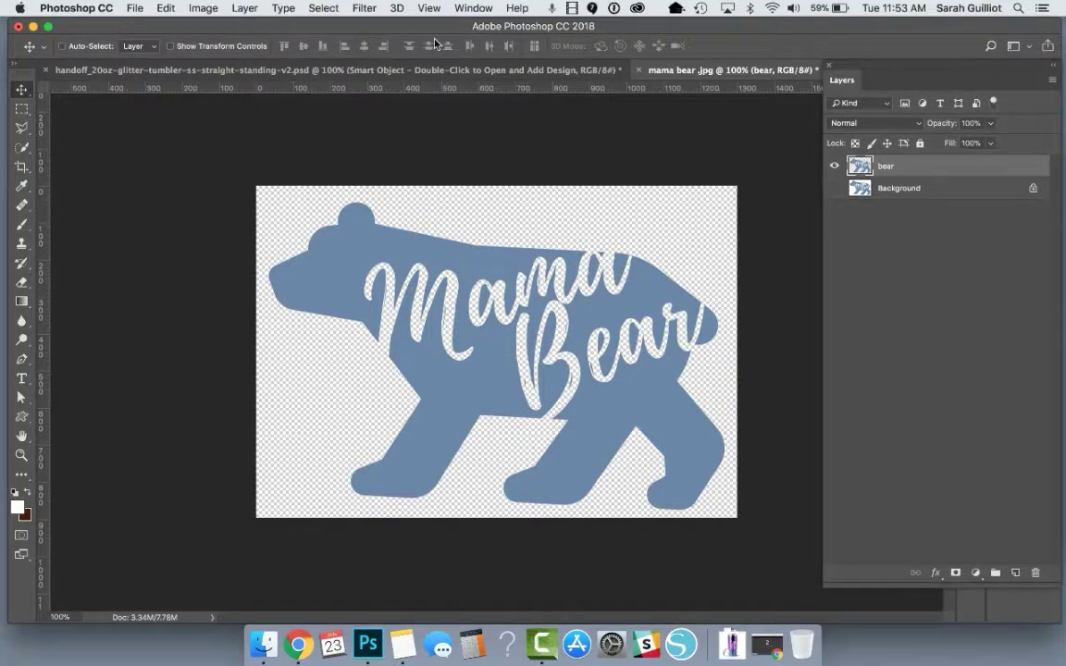
click(388, 68)
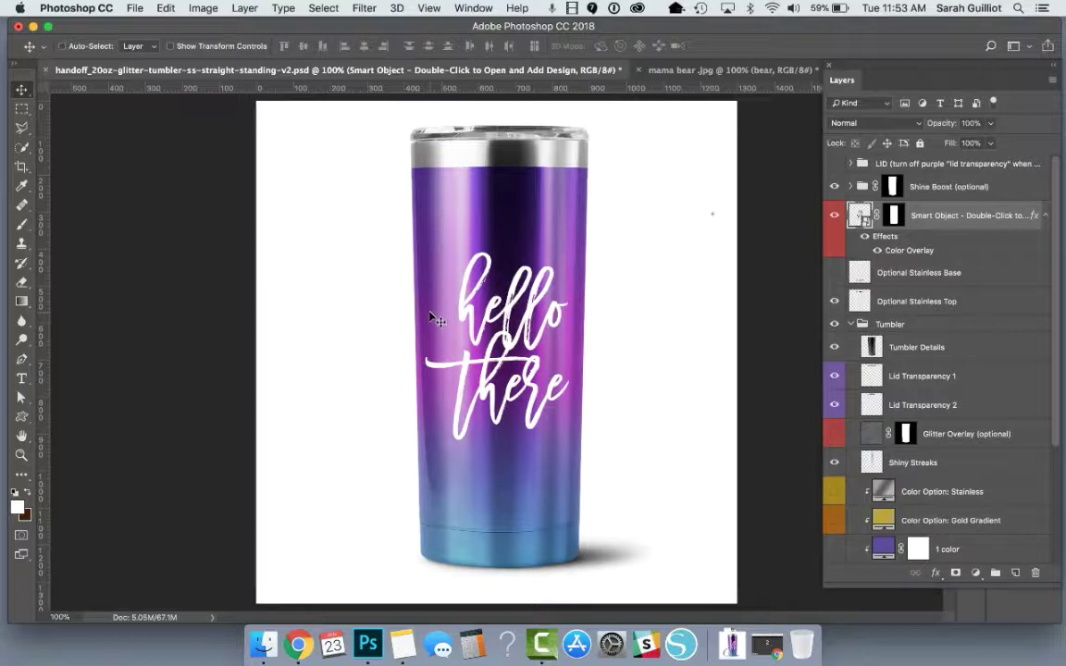
click(714, 71)
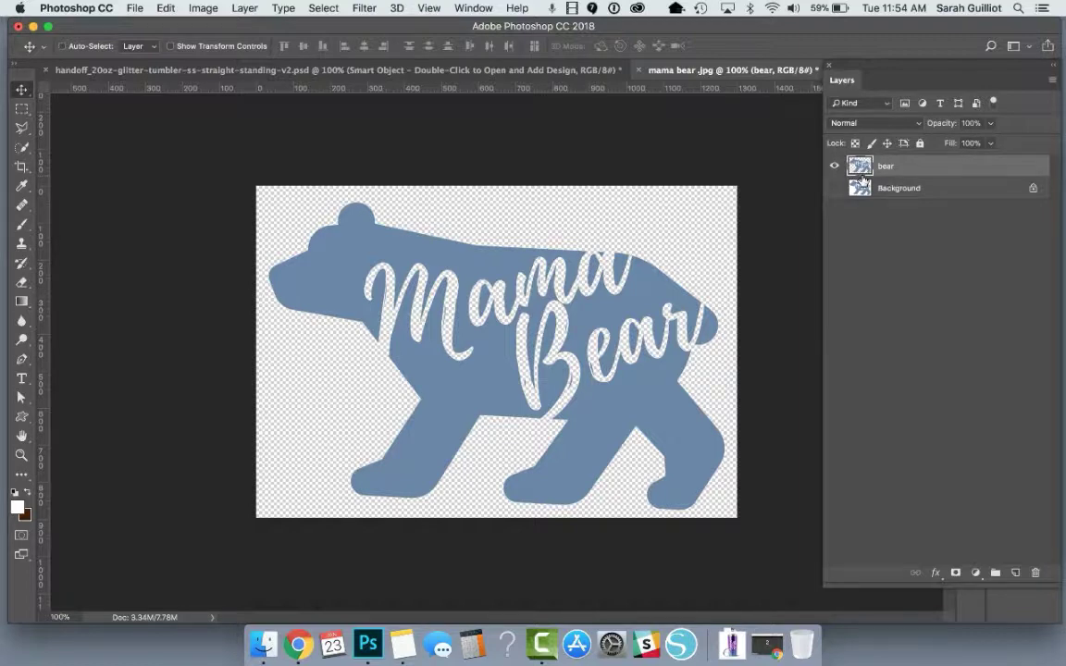
drag(861, 174, 805, 153)
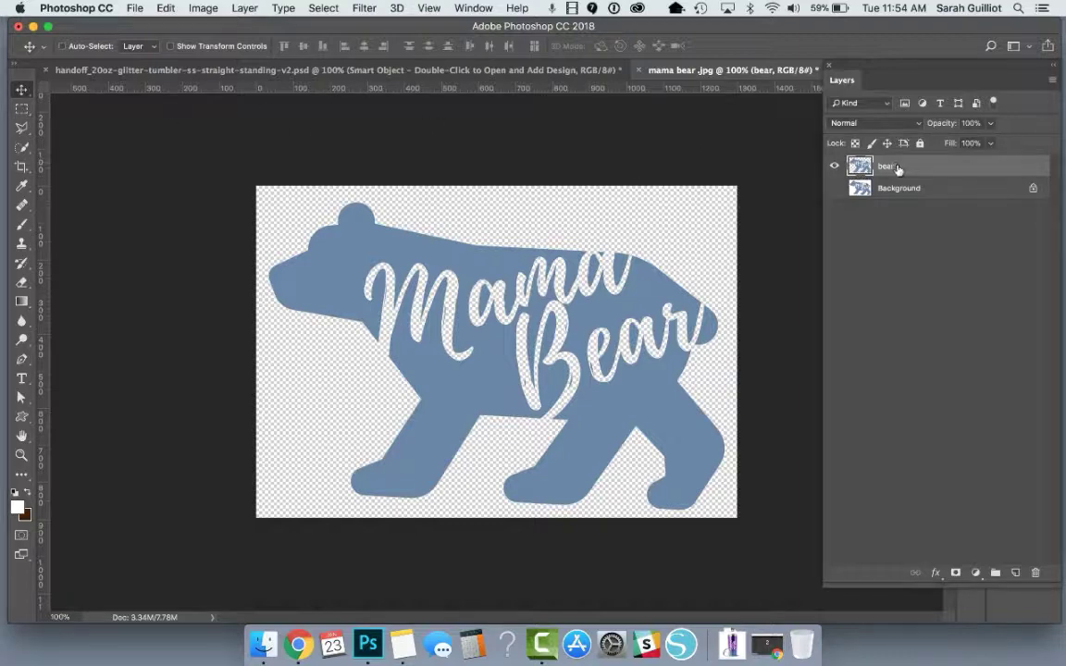
Select the whole canvas of the bear layer and copy it.
click(336, 7)
click(332, 28)
click(166, 7)
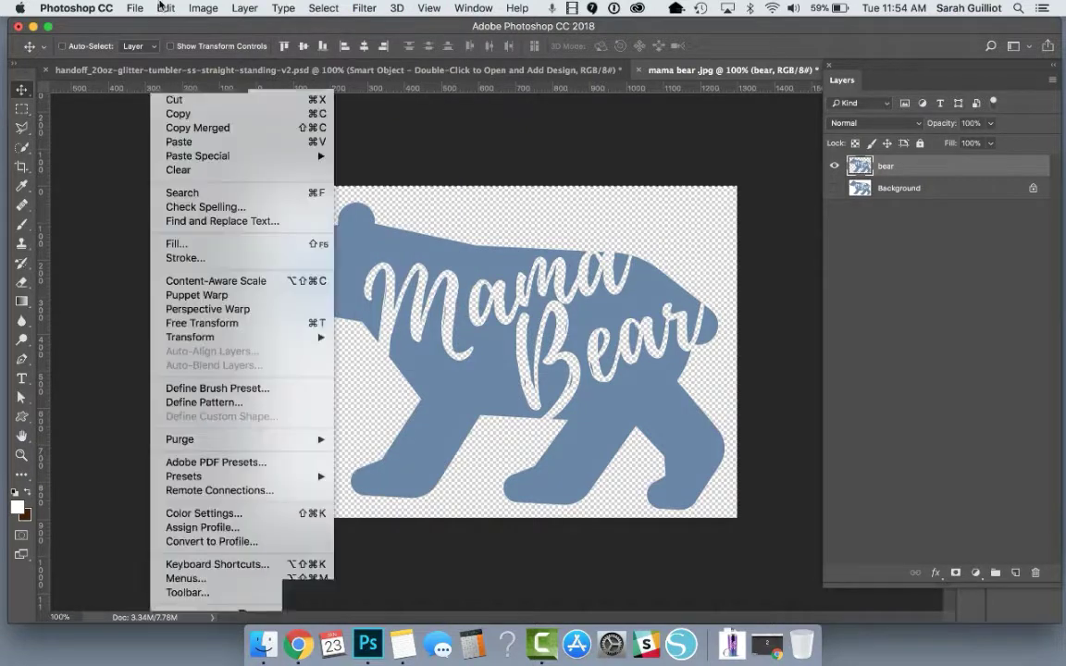
click(181, 114)
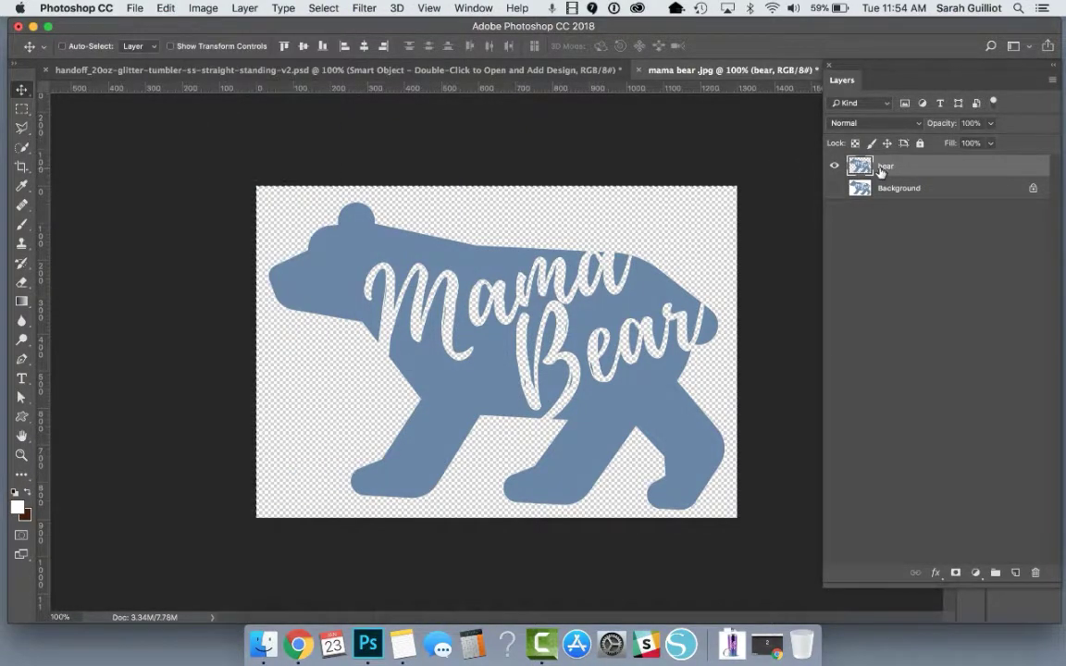
Open the tumbler mockup's design smart object for editing and hide its Hello-There-Stacked-Big layer.
click(339, 72)
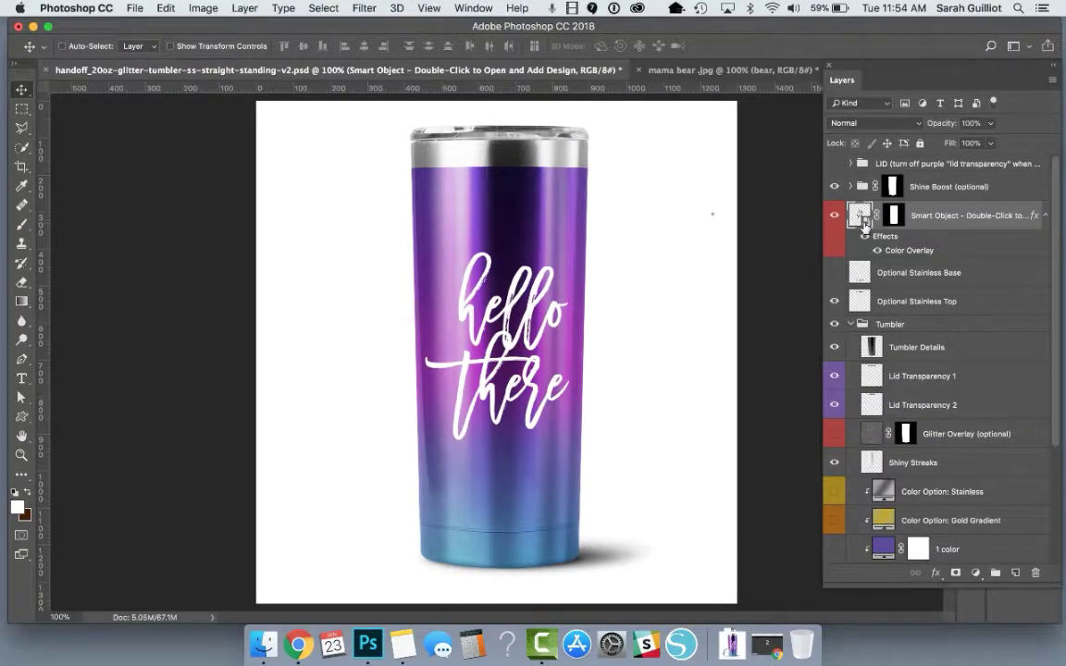
double_click(862, 218)
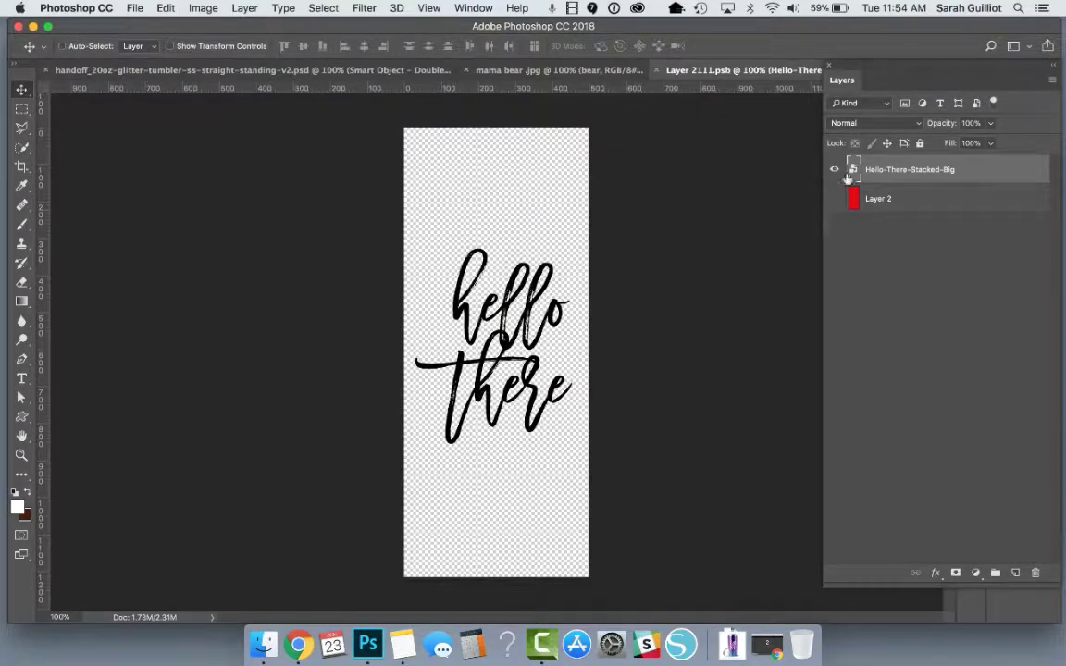
click(834, 171)
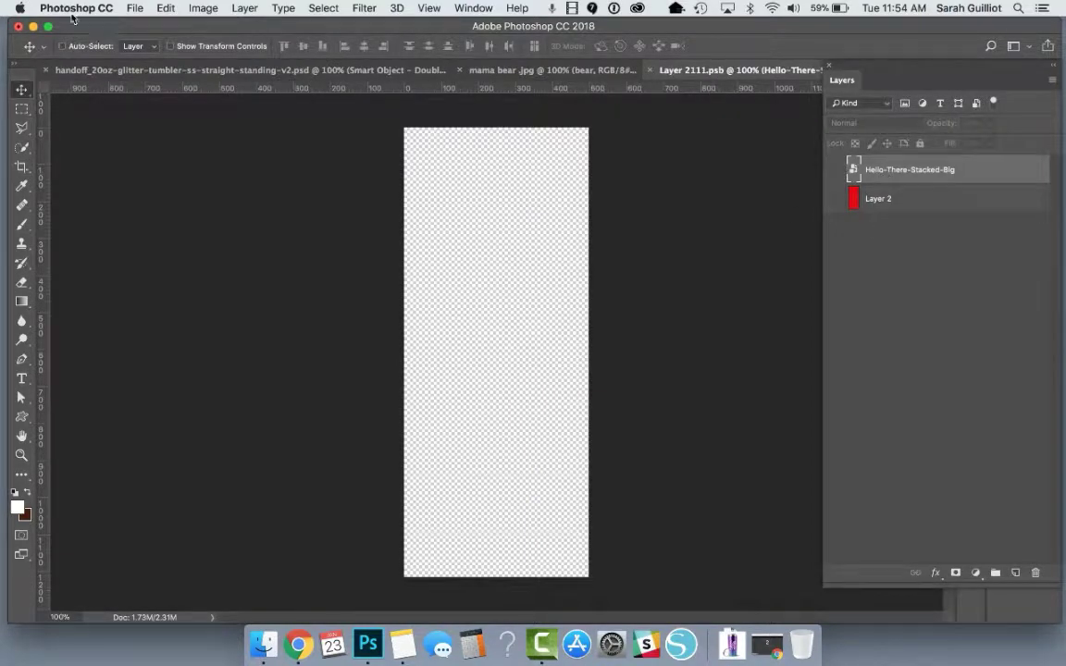
Paste the bear design into the smart object, scale it down to fit within the canvas width, and position it slightly above the middle.
click(163, 8)
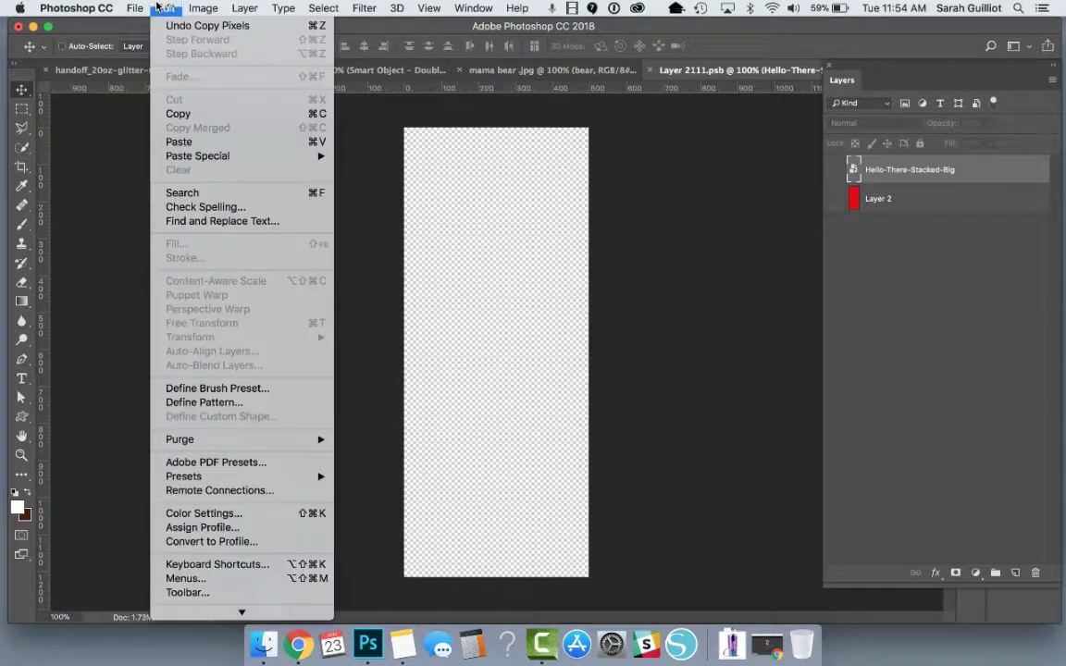
click(187, 147)
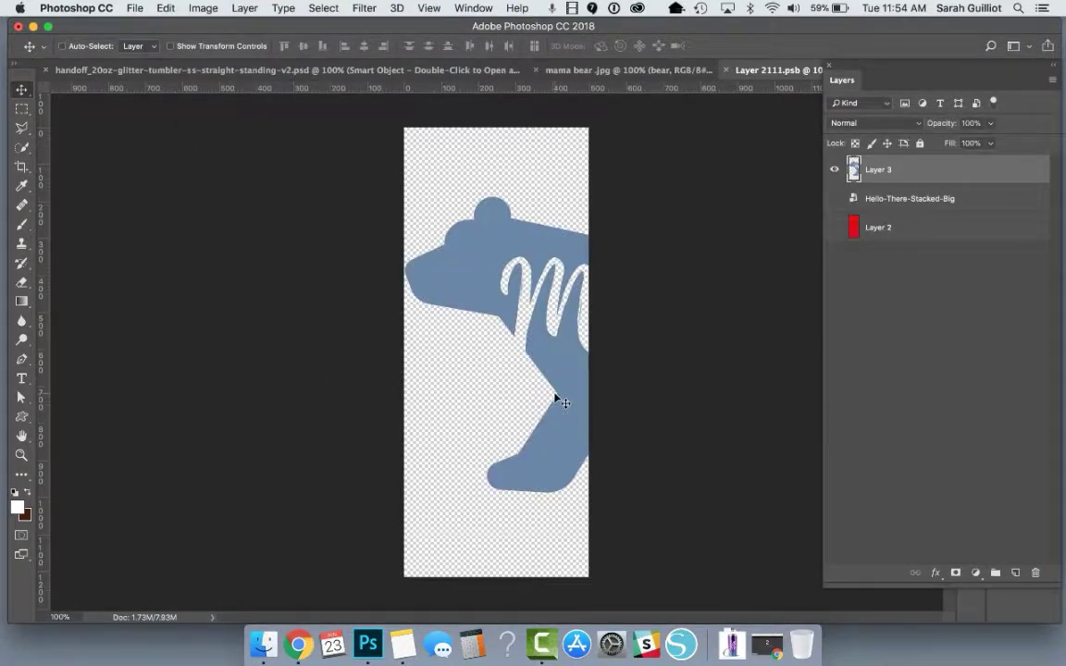
key(super+t)
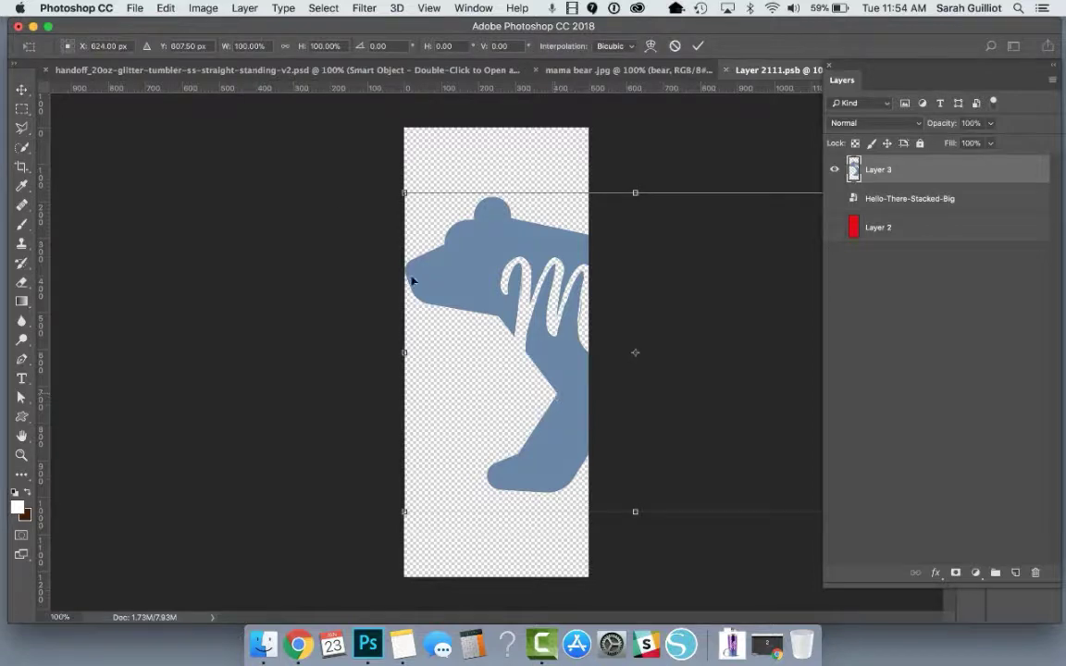
drag(403, 193, 419, 269)
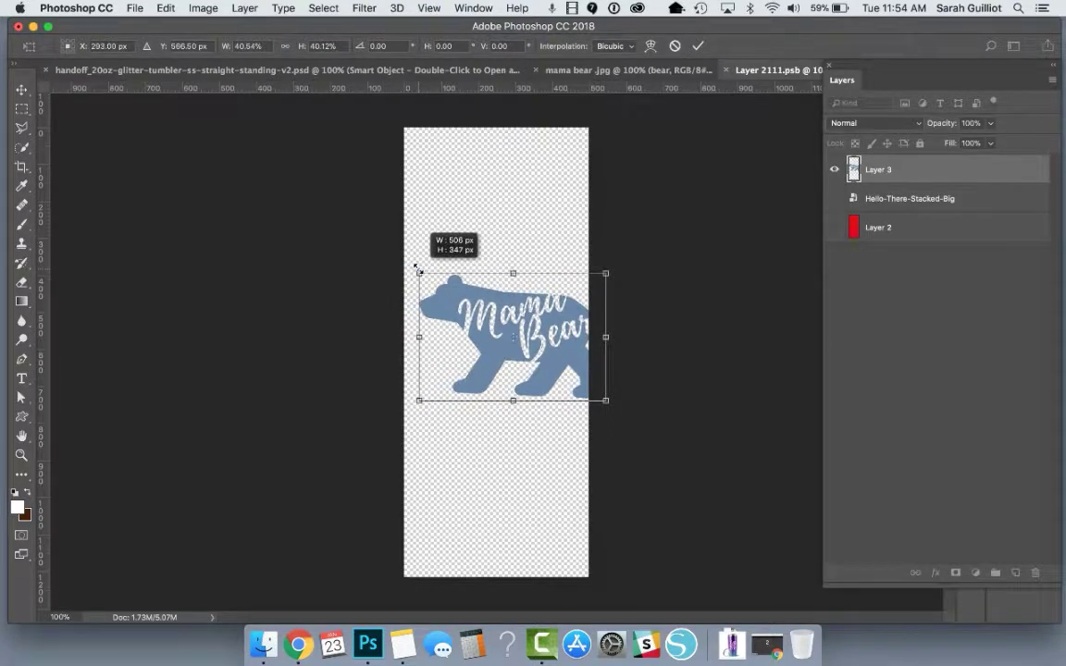
drag(480, 308, 469, 305)
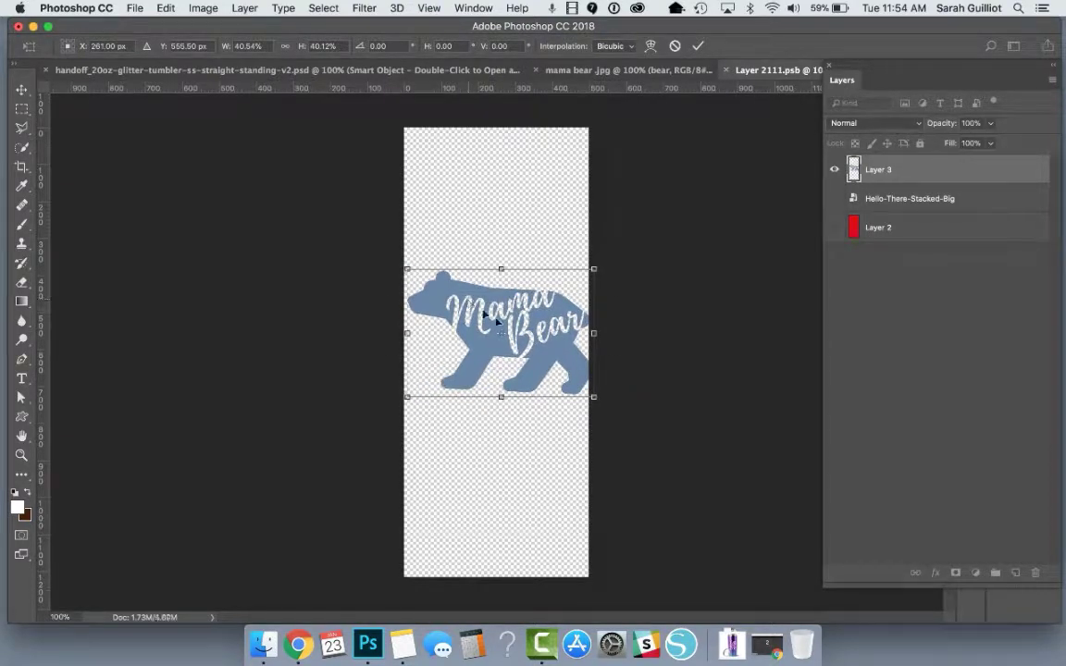
drag(593, 397, 586, 393)
key(Return)
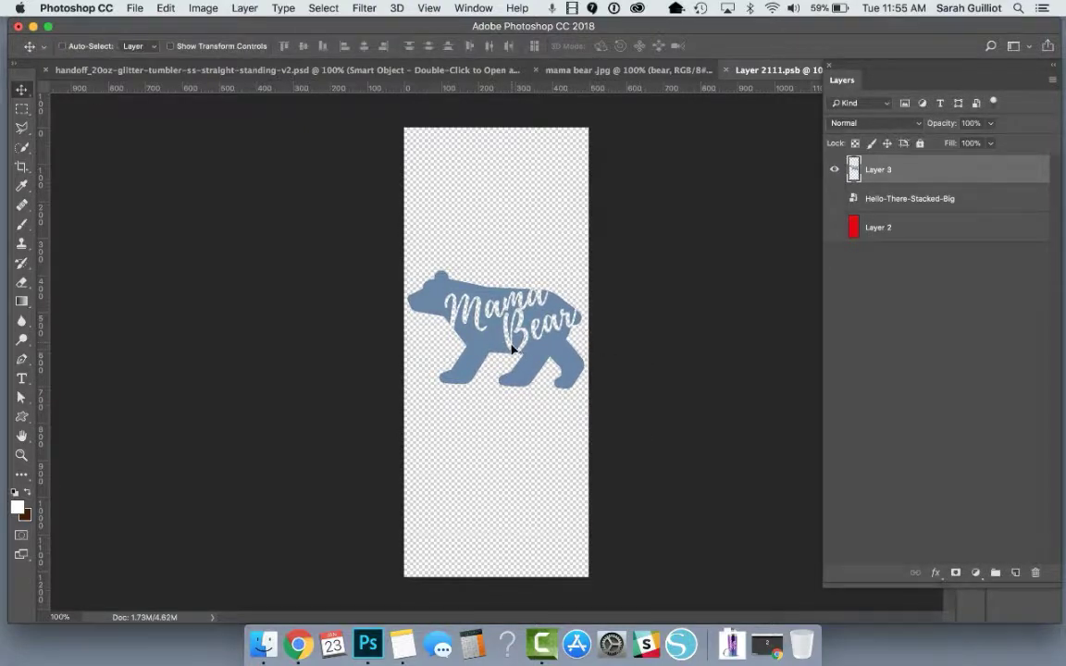
mouse_move(511, 346)
mouse_down()
mouse_move(505, 358)
mouse_move(511, 350)
mouse_up()
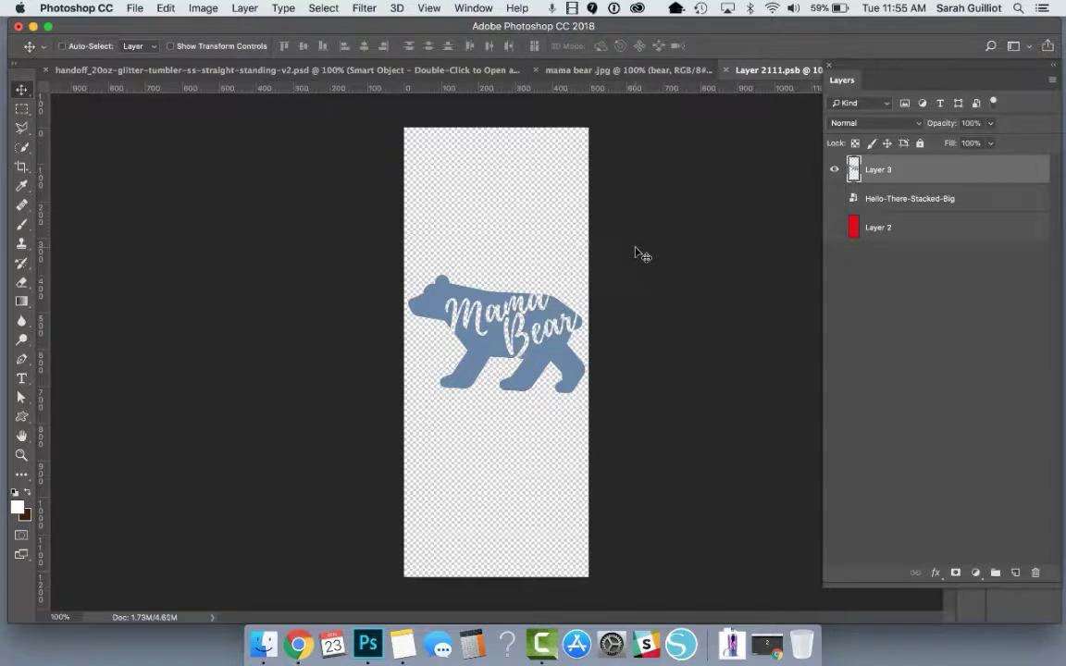
Turn off the smart object's effects in the tumbler mockup and inspect the edges of the bear design up close.
click(367, 70)
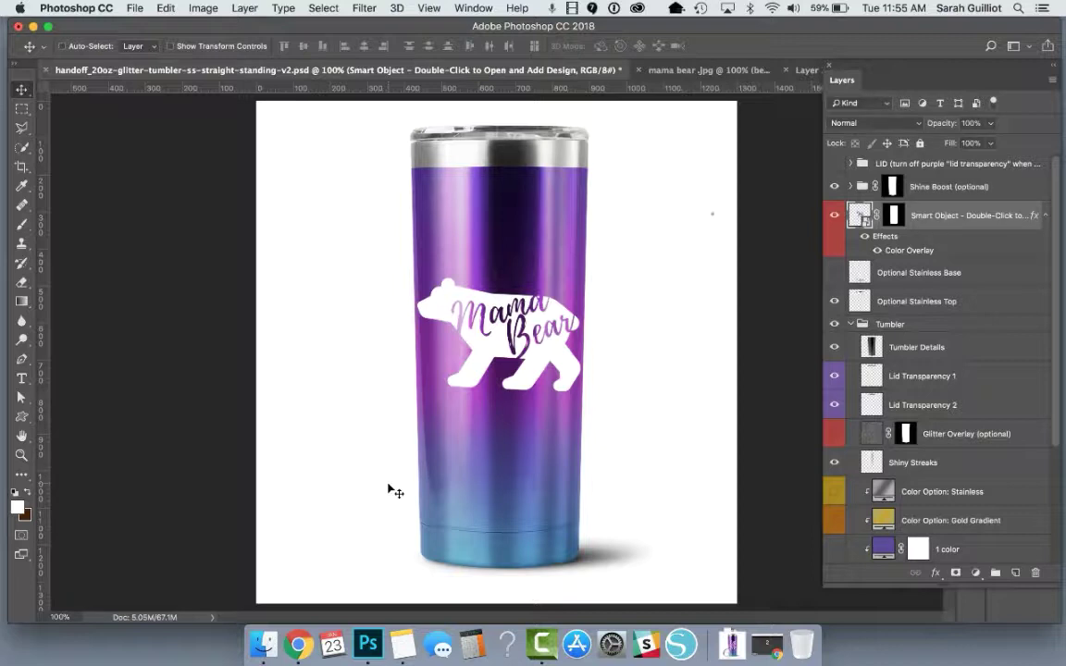
click(865, 237)
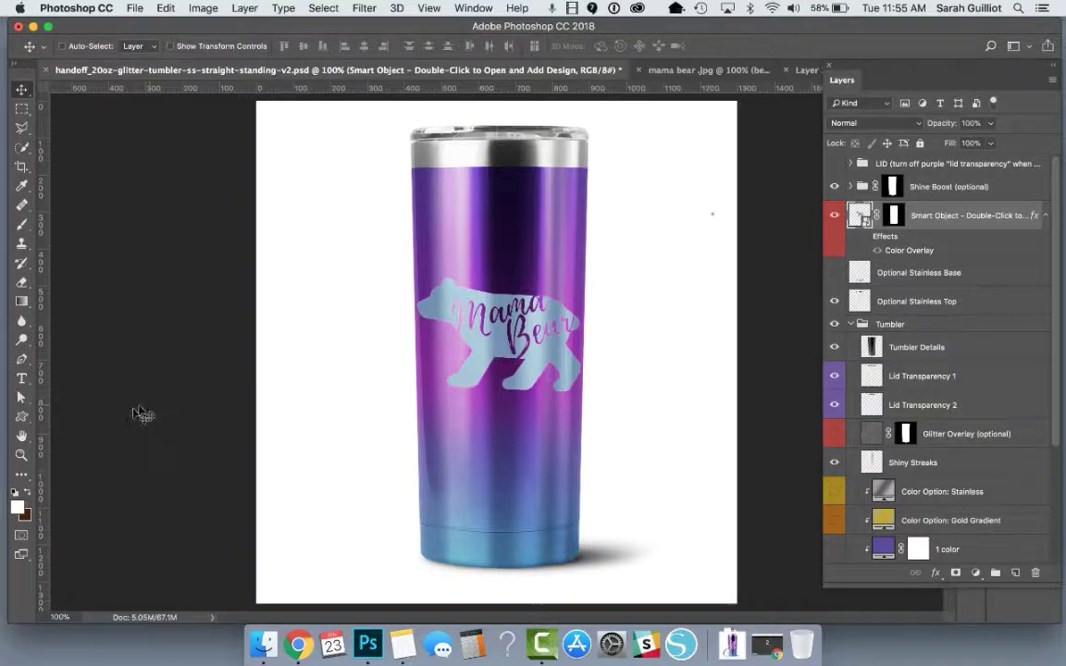
click(21, 454)
click(444, 308)
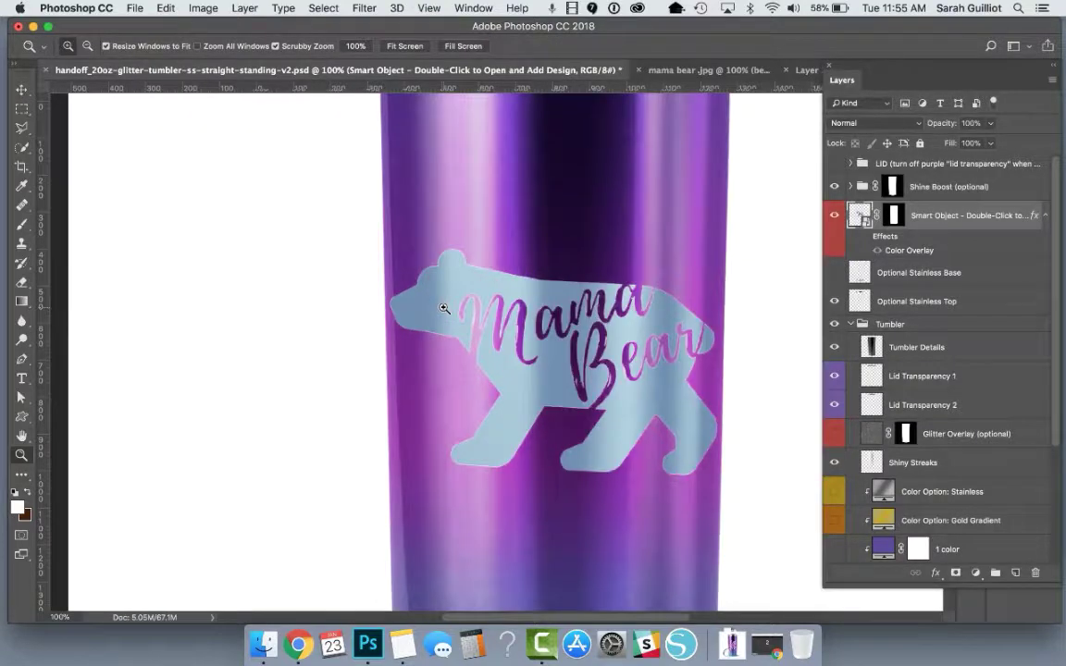
click(443, 308)
click(444, 308)
click(443, 308)
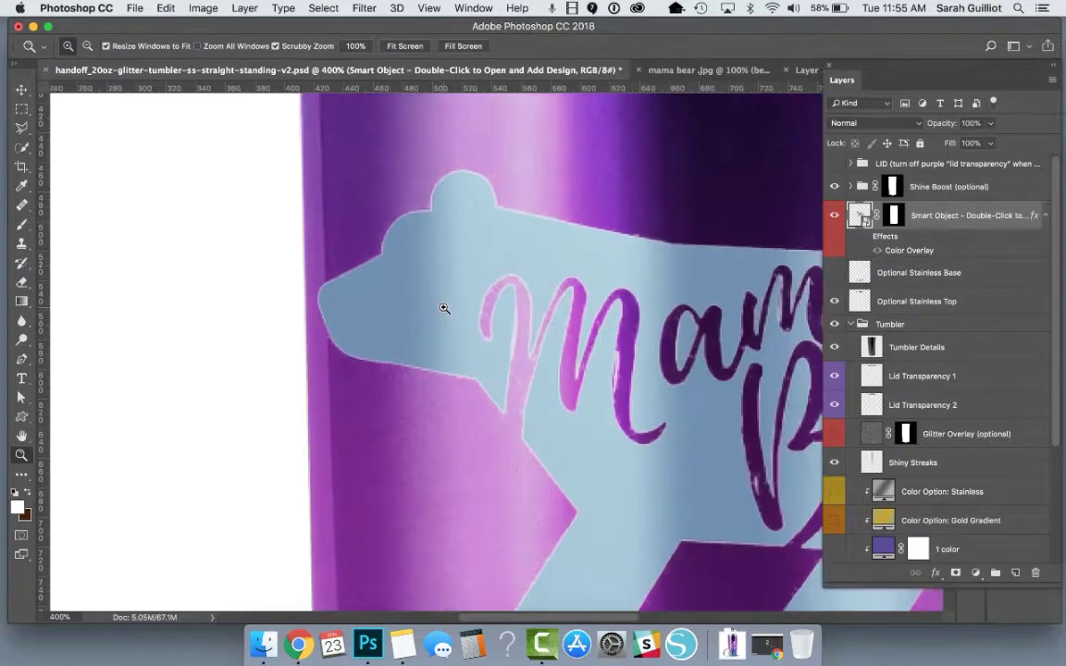
click(444, 308)
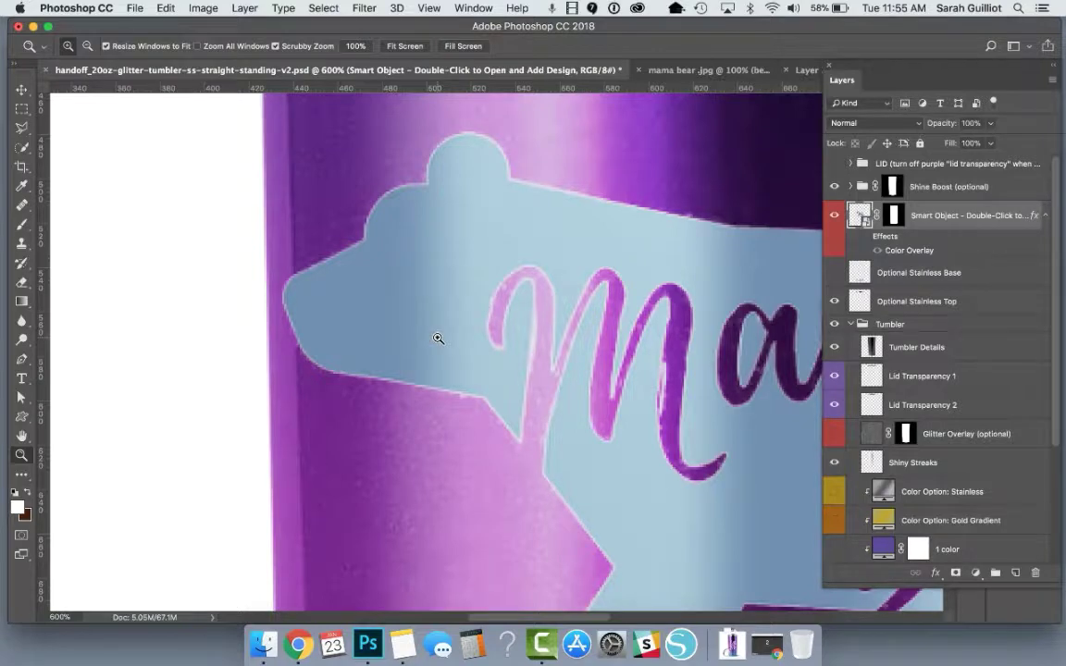
key(super+minus)
key(super+minus)
key(super+minus)
key(super+minus)
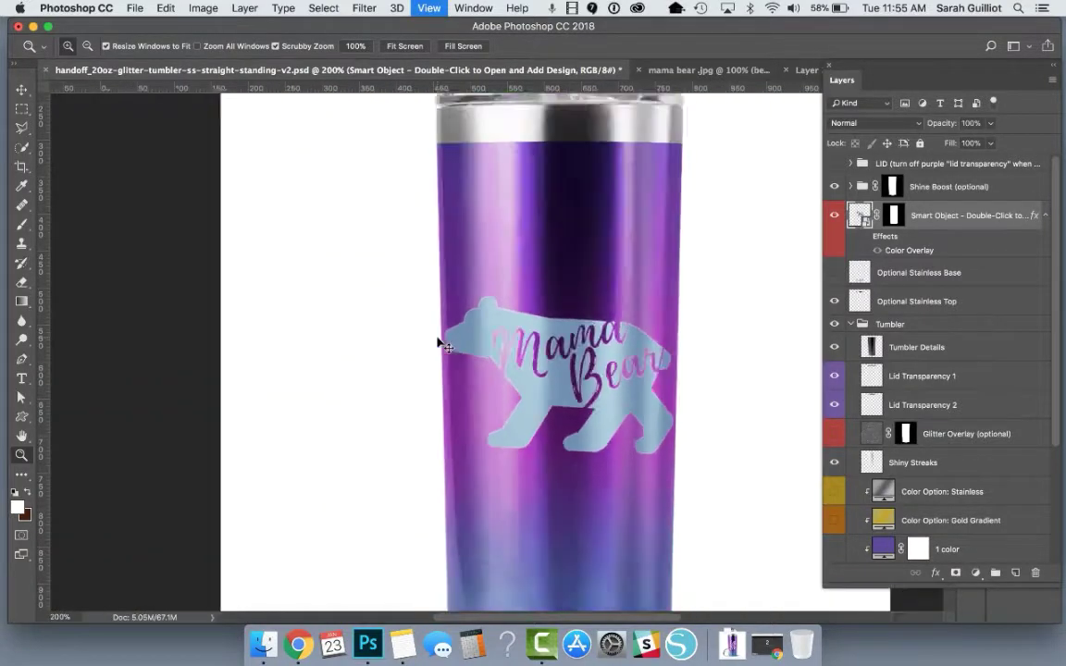
key(super+minus)
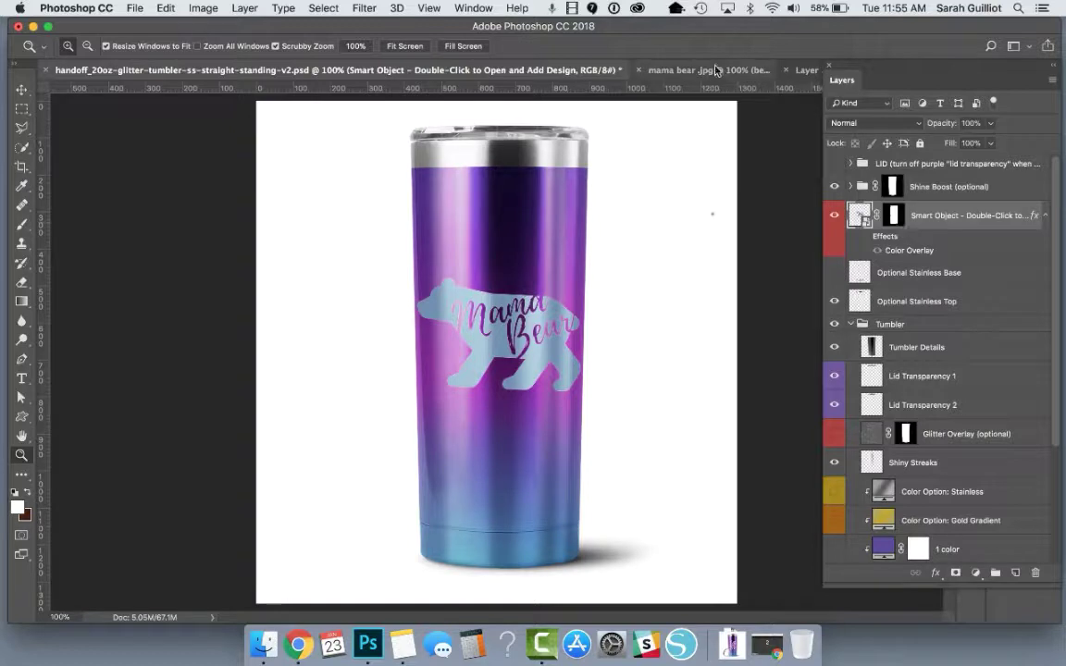
Paste the bear at full size into the smart object, hide Layer 3, shift the large bear so its lettering fills the canvas, and save.
click(806, 72)
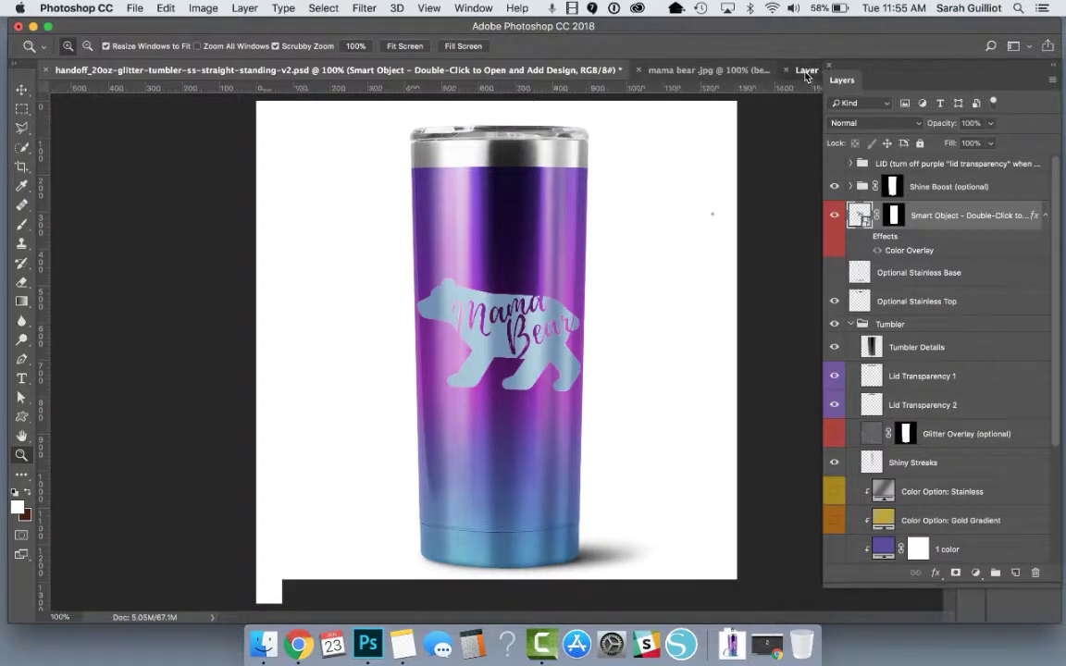
key(super+v)
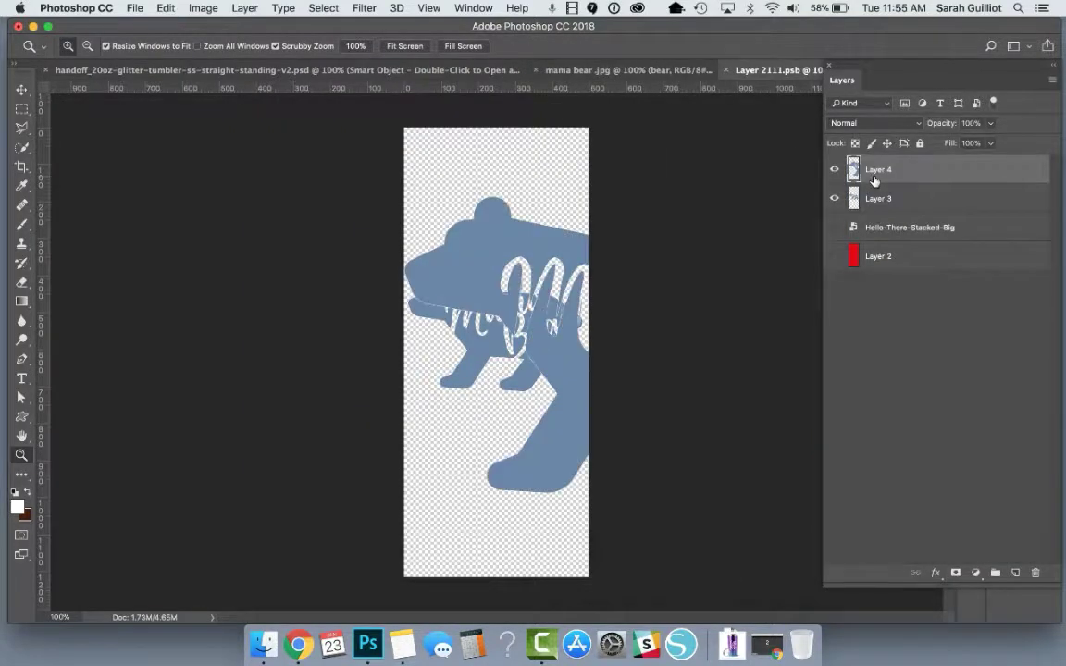
click(834, 198)
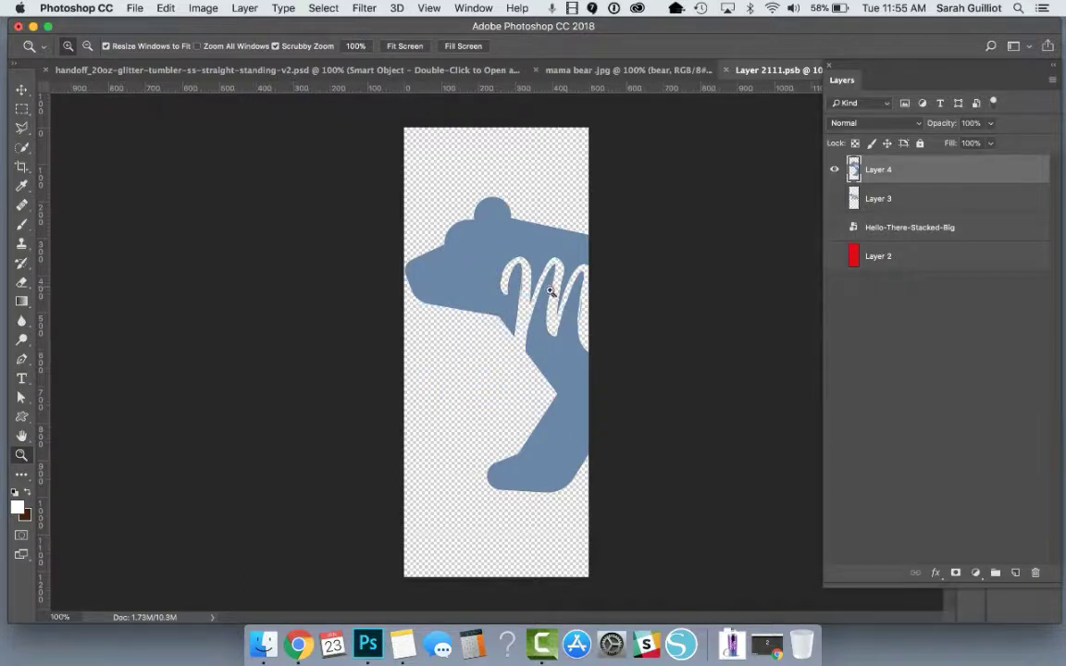
key(v)
drag(507, 270, 424, 304)
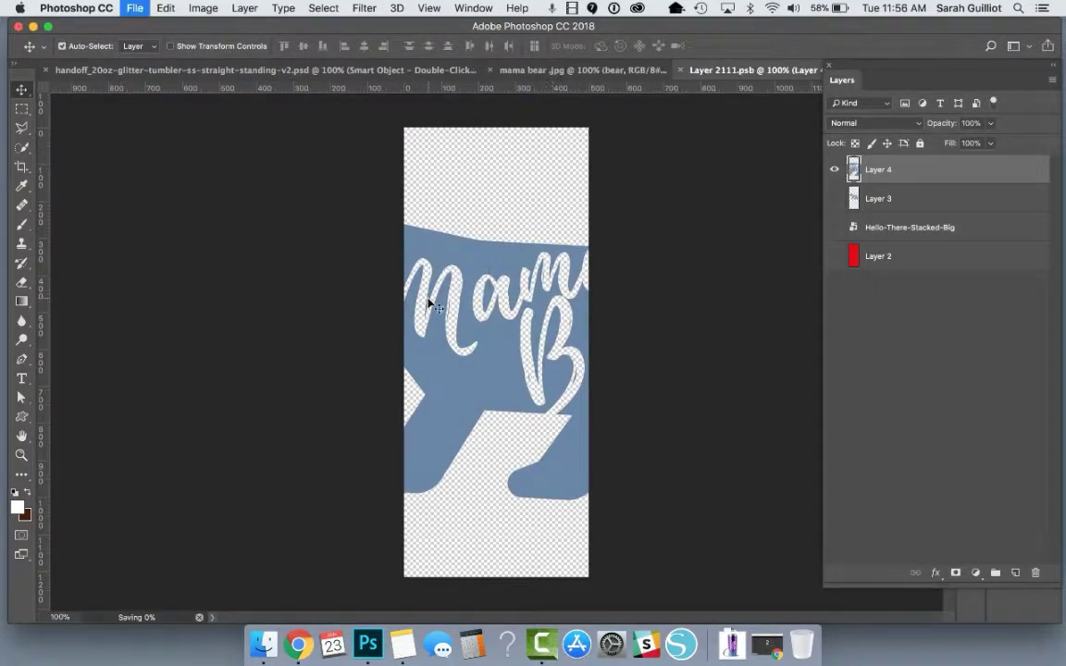
Examine the edges and lettering of the enlarged design up close on the tumbler mockup.
click(302, 74)
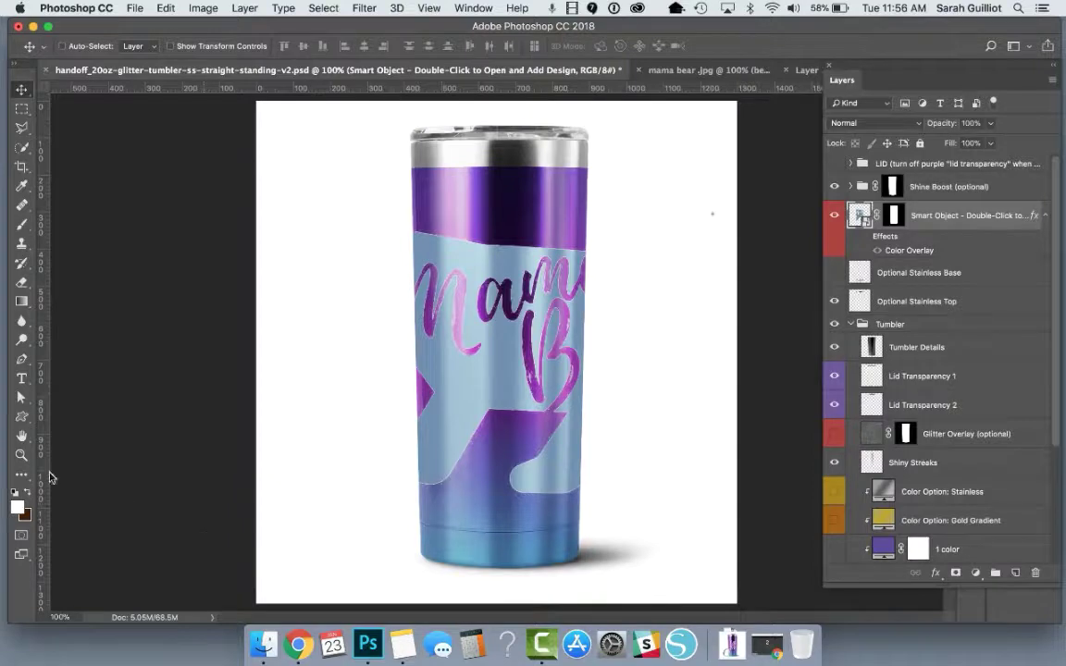
click(21, 454)
click(467, 421)
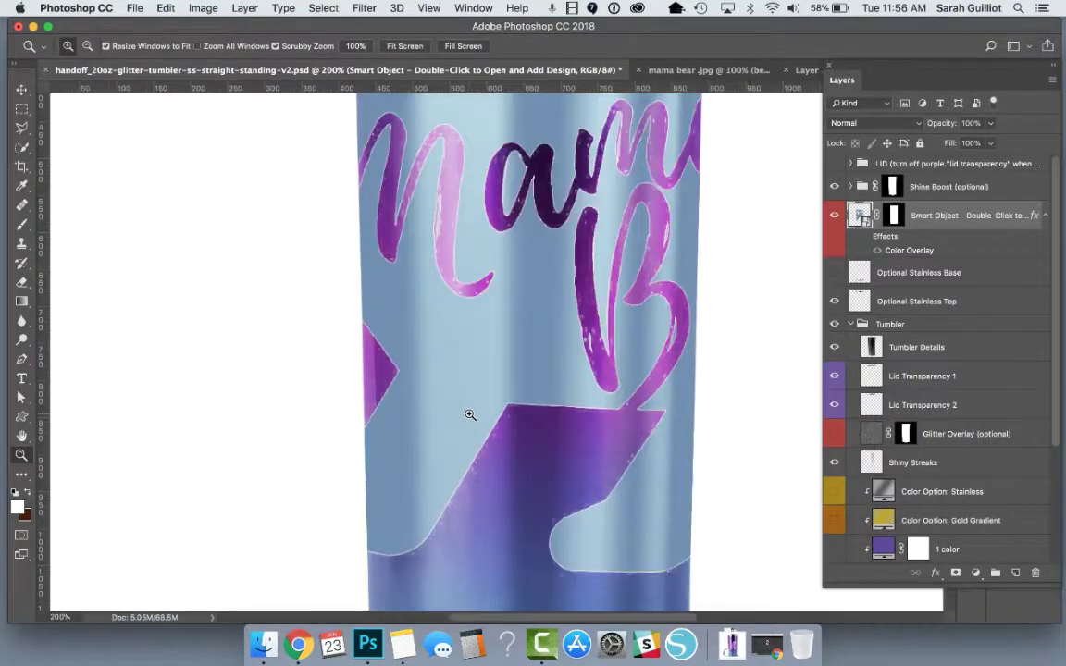
click(475, 421)
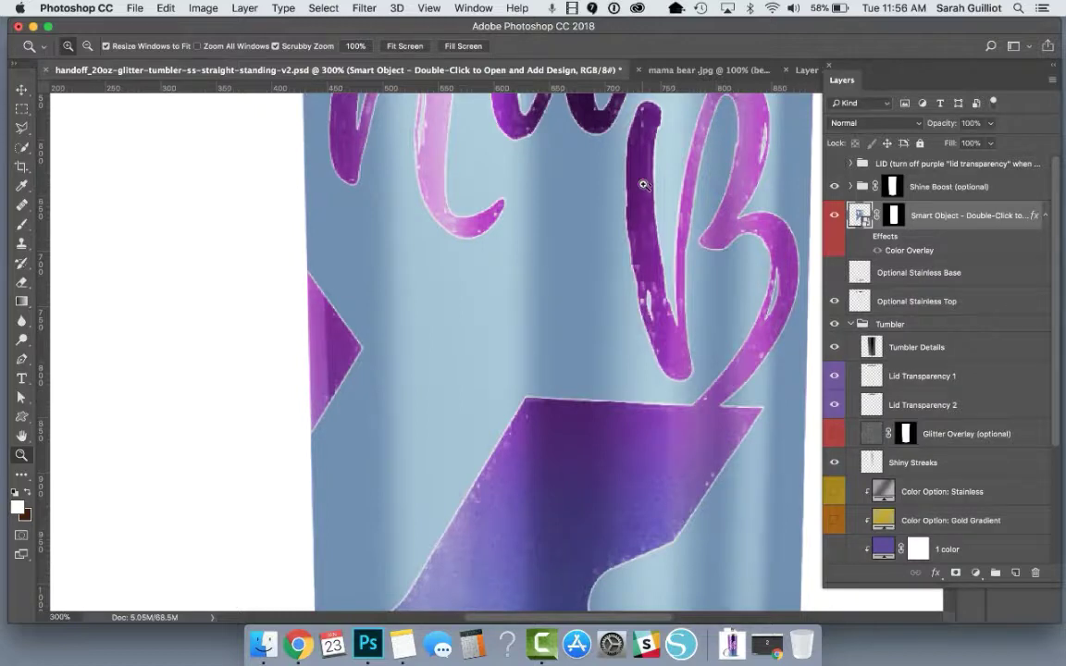
scroll(435, 160, up, 5)
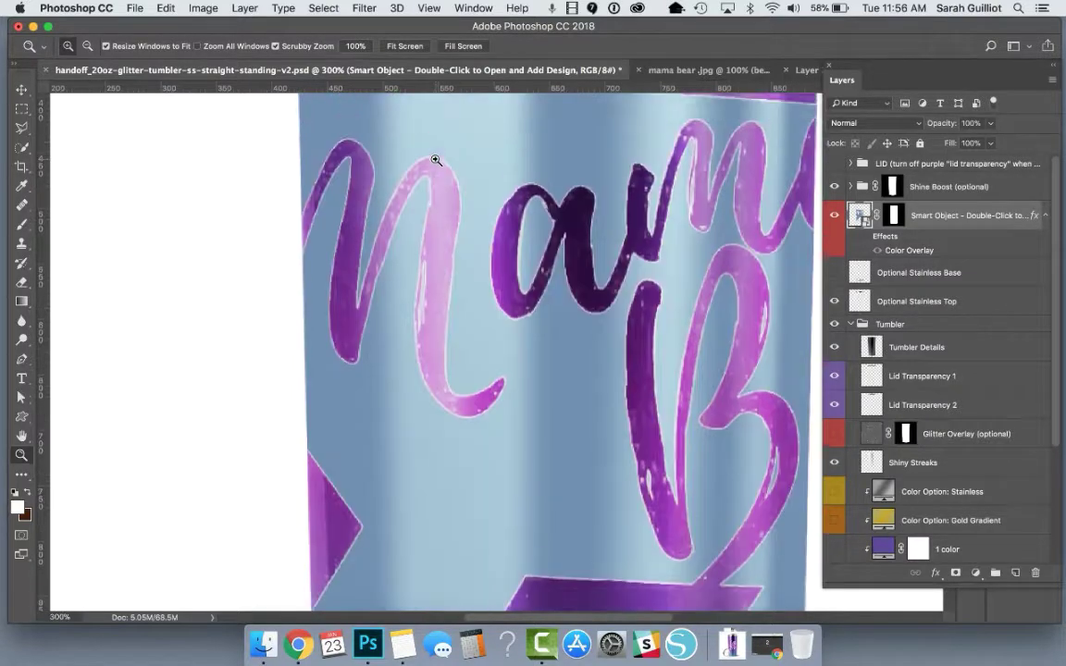
scroll(700, 163, up, 5)
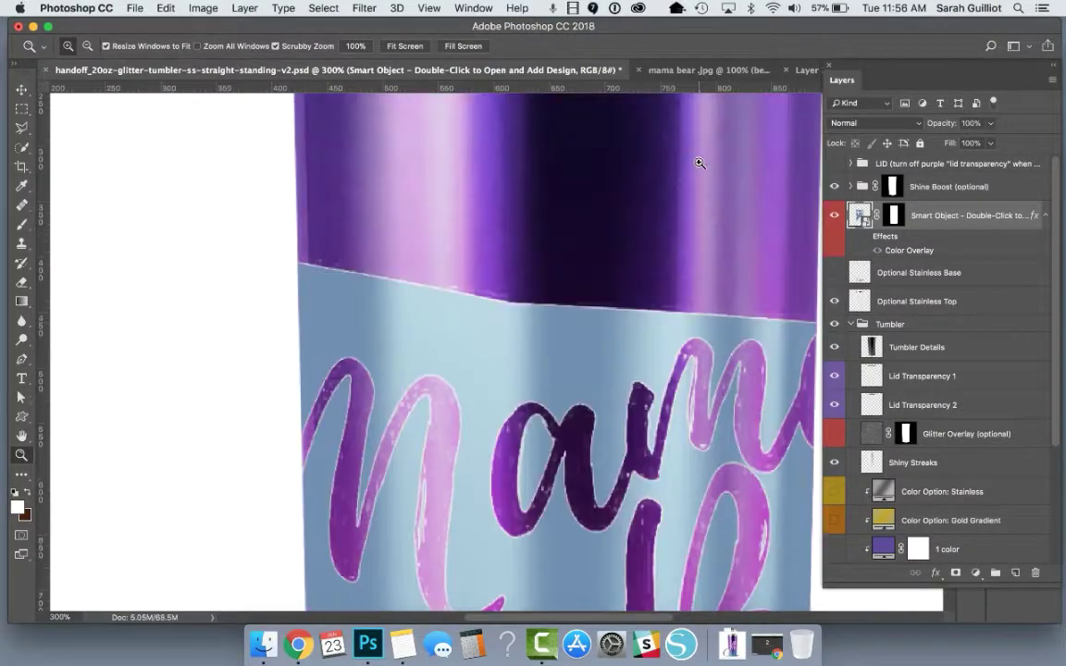
scroll(700, 163, up, 1)
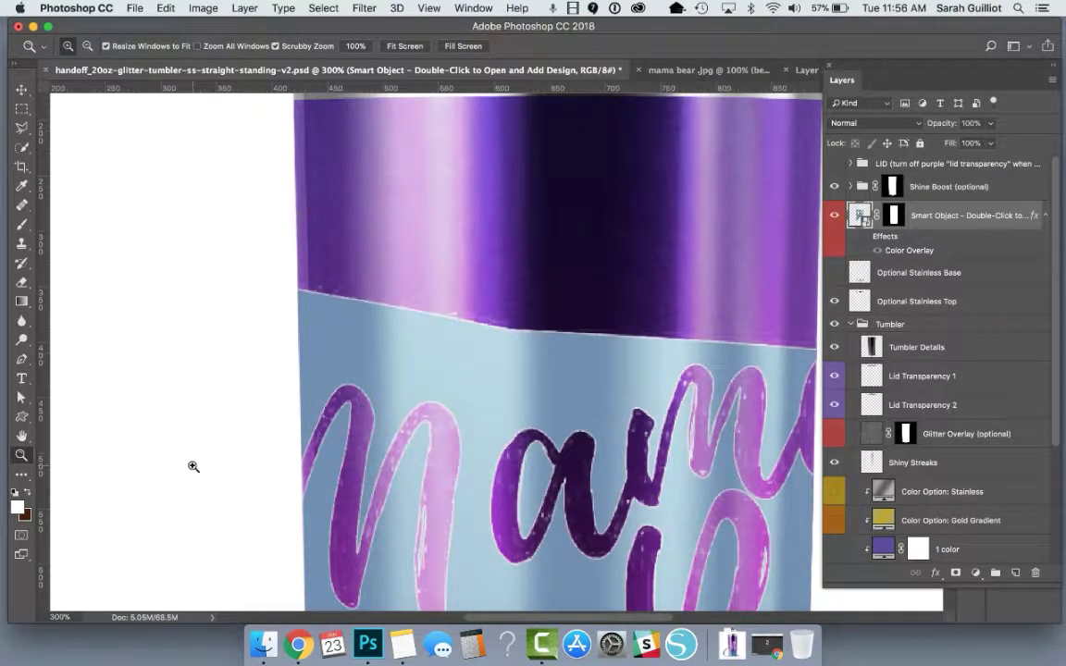
scroll(612, 159, down, 4)
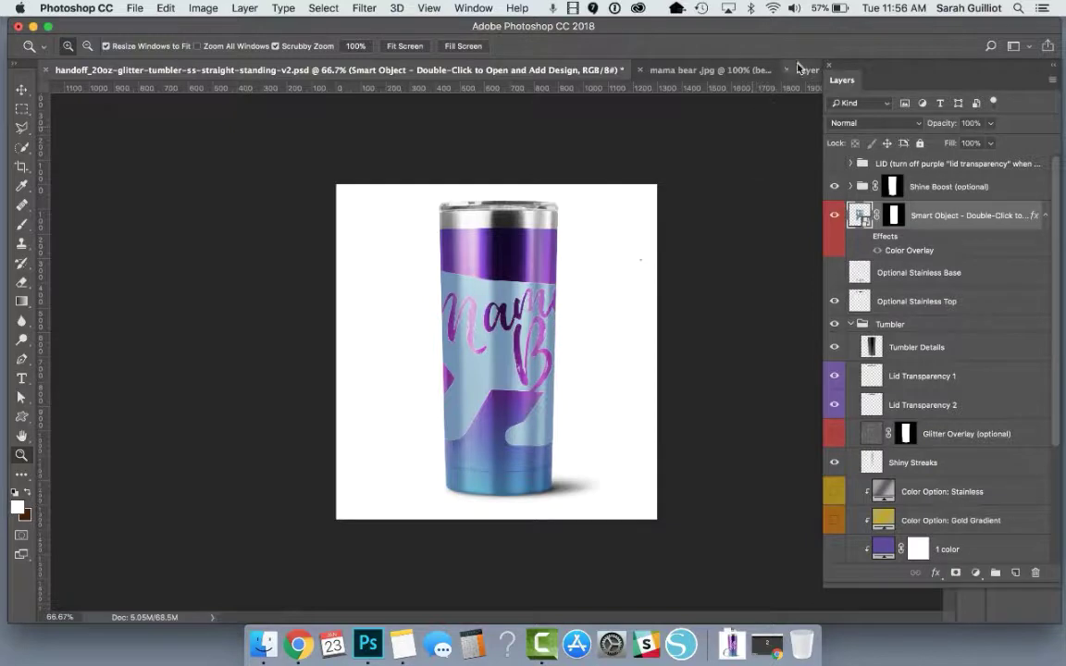
Hide the full-size bear on Layer 4 in the smart object, show Layer 3 again, and save.
click(808, 70)
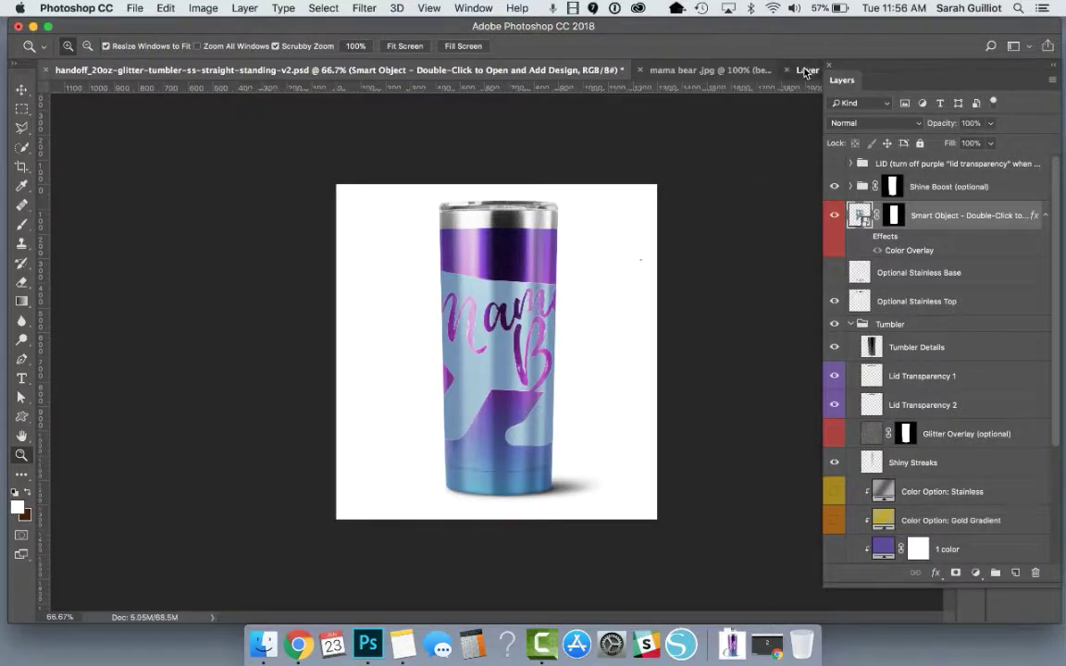
click(838, 199)
click(837, 199)
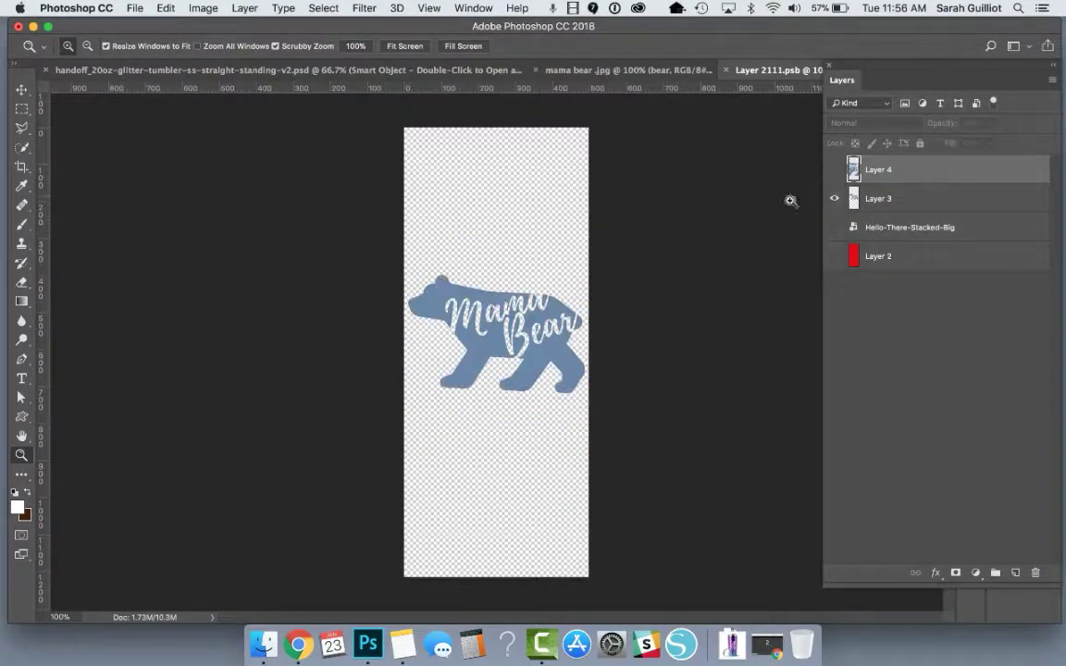
key(cmd+s)
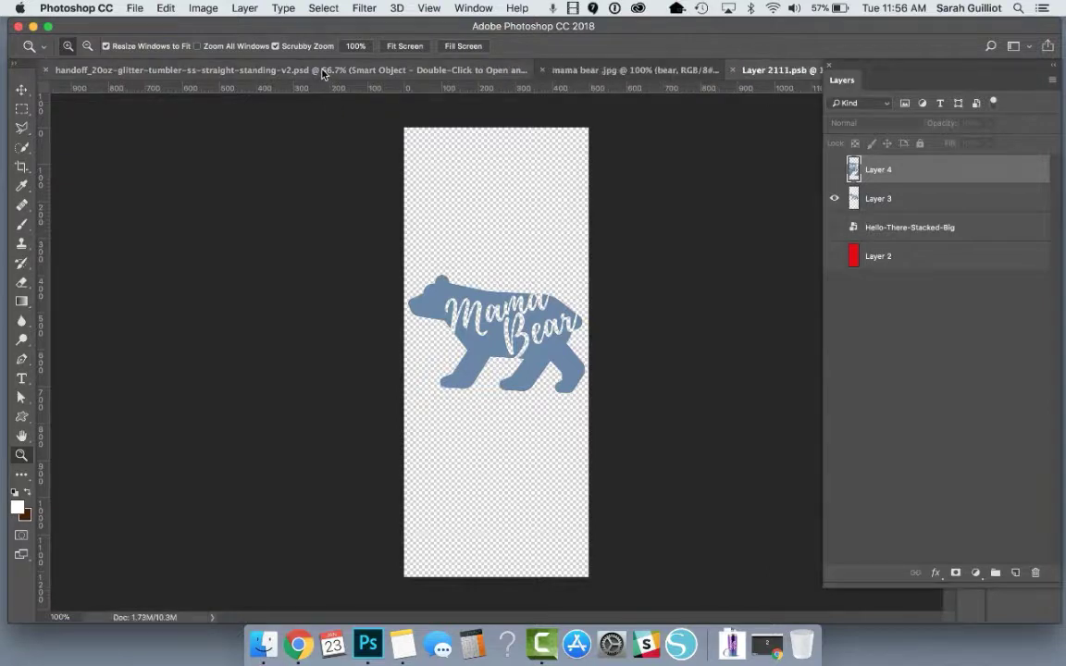
Turn the smart object's effects back on in the tumbler mockup and set its Color Overlay to magenta e614f3.
click(323, 73)
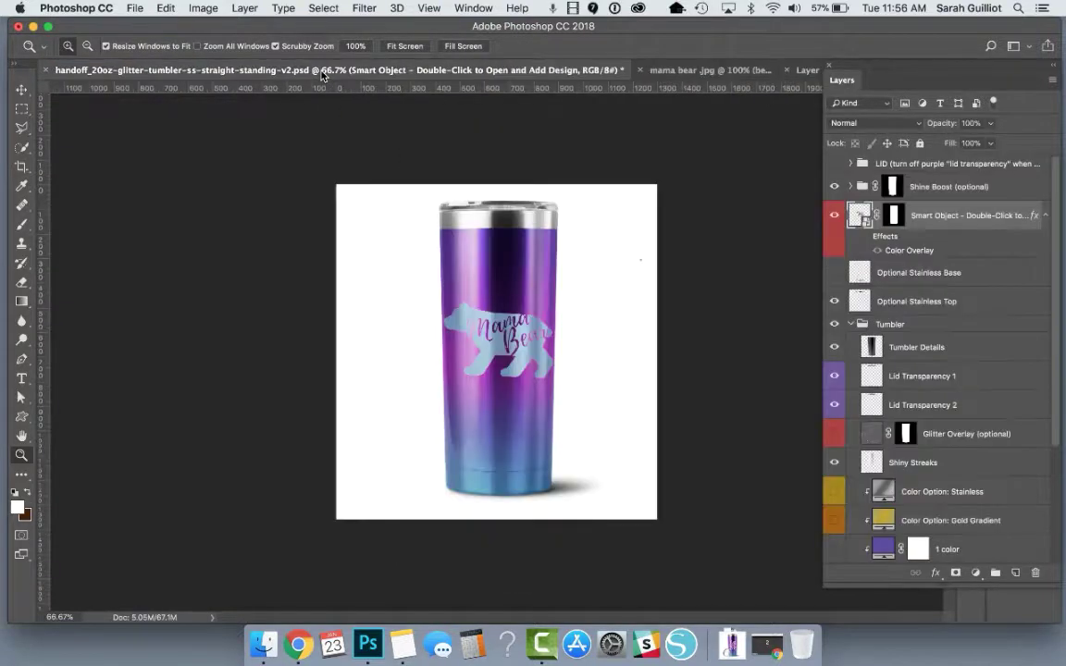
click(864, 237)
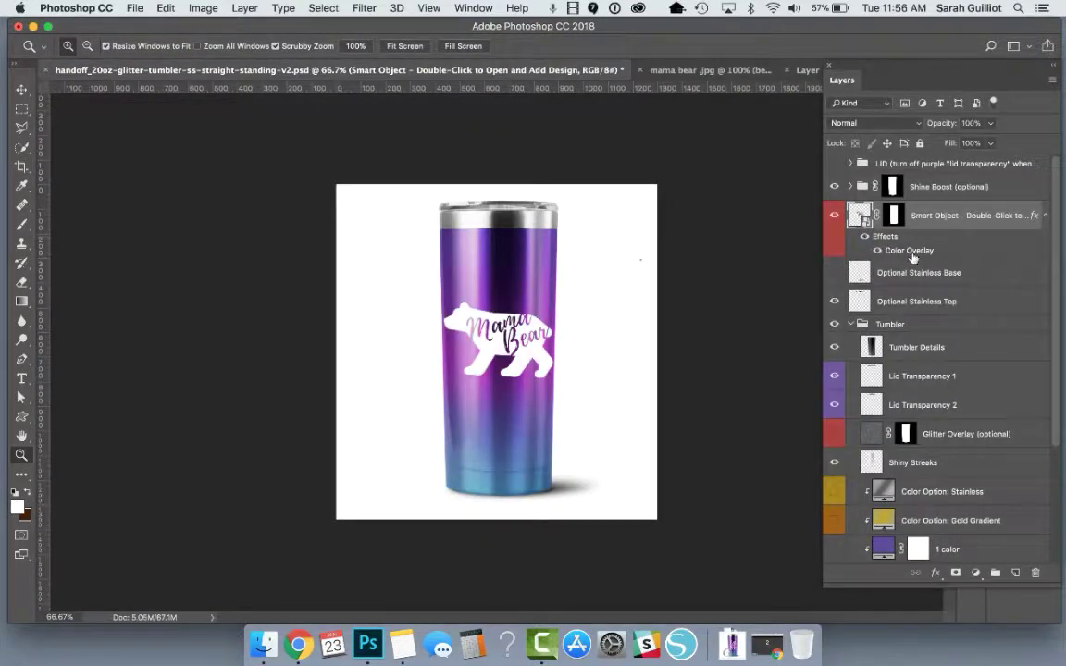
double_click(911, 252)
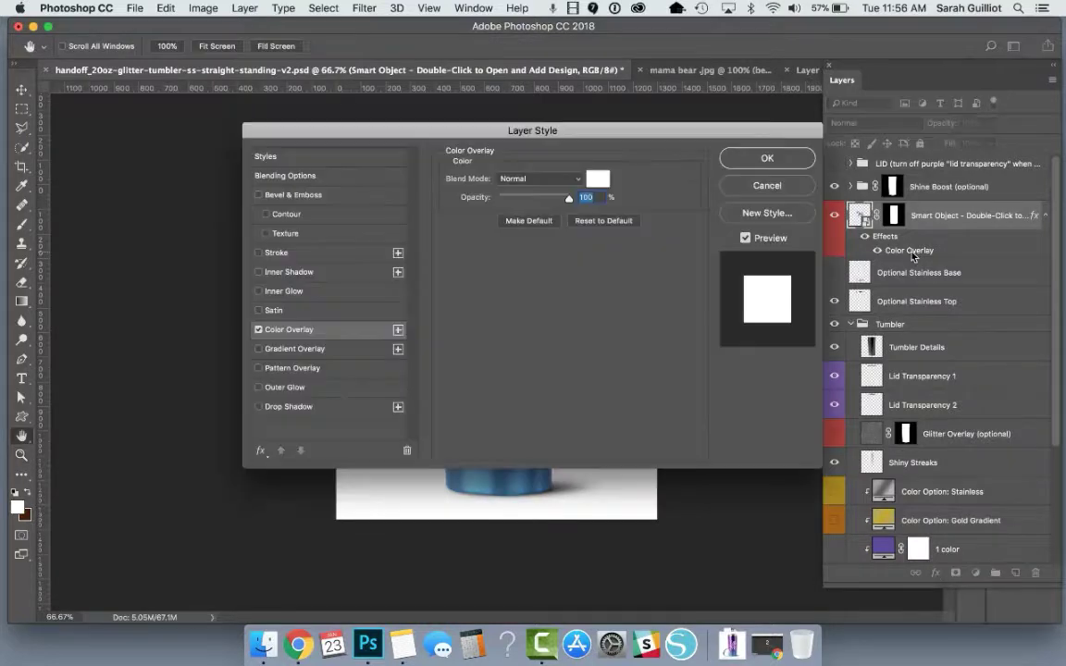
click(593, 182)
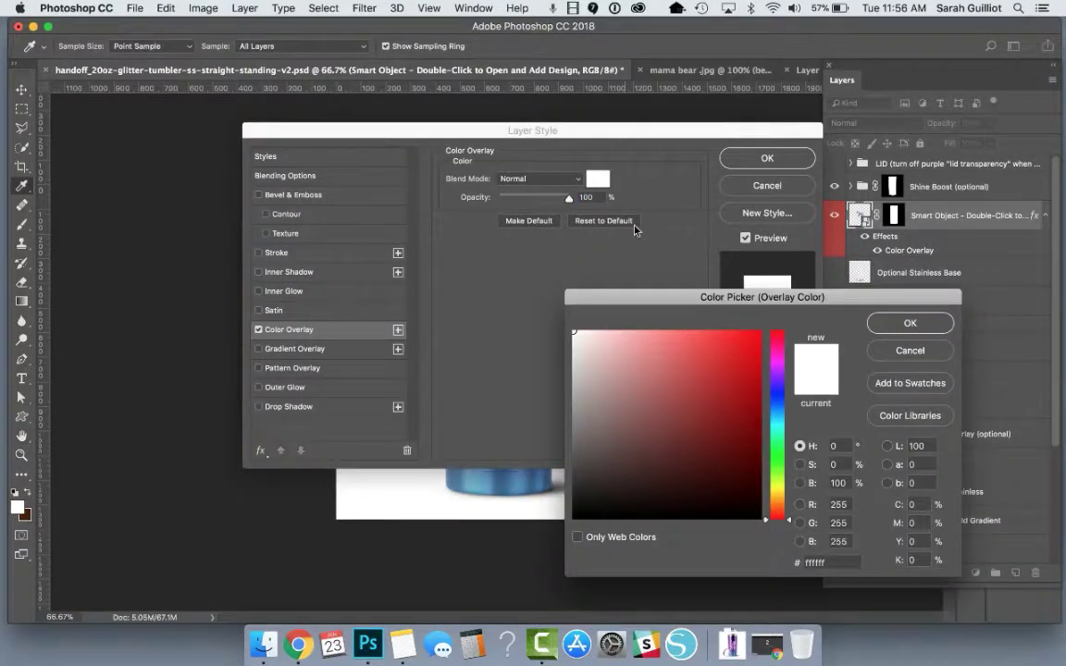
click(781, 364)
click(746, 339)
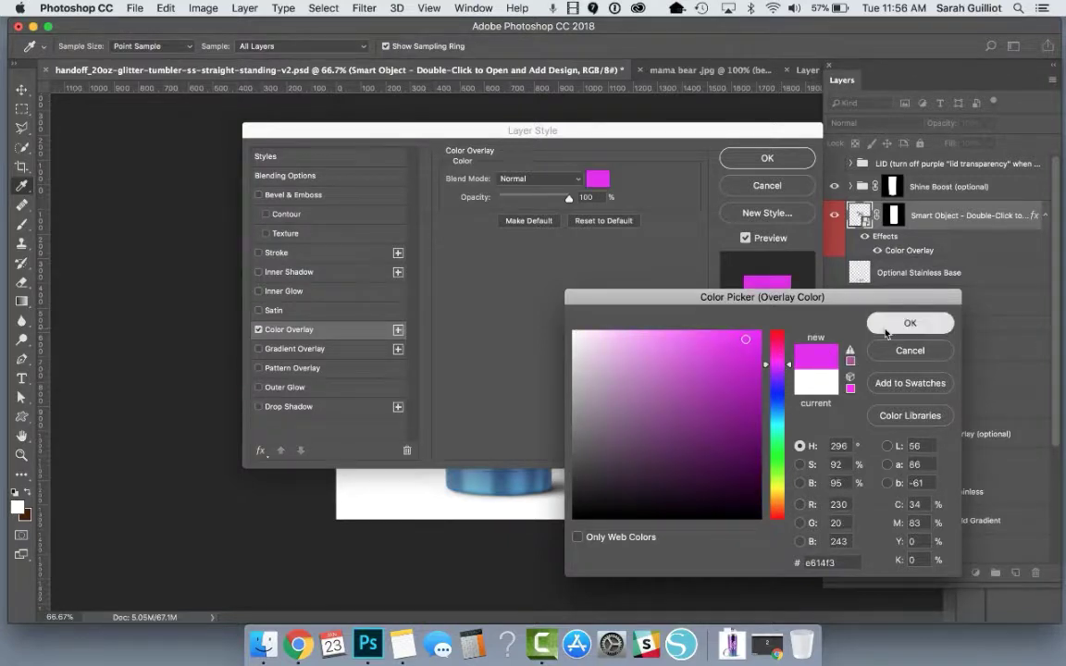
click(875, 325)
click(769, 158)
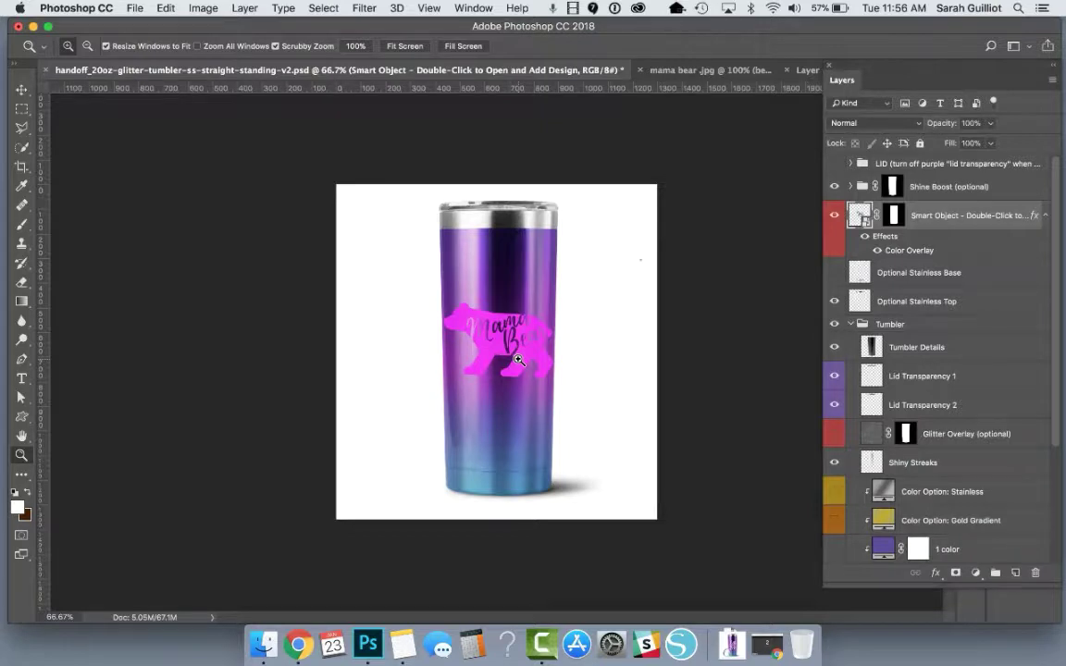
Undo the magenta Color Overlay change and save the tumbler mockup.
key(super+z)
key(super+s)
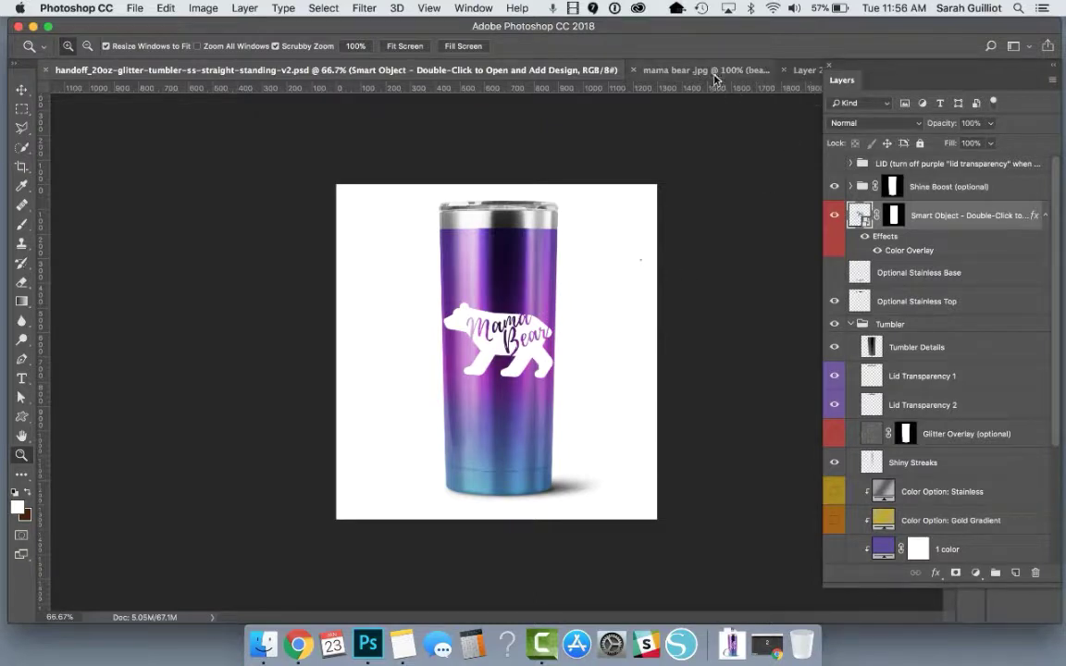
Add a new empty layer between the bear and Background layers in the mama bear JPG.
click(673, 71)
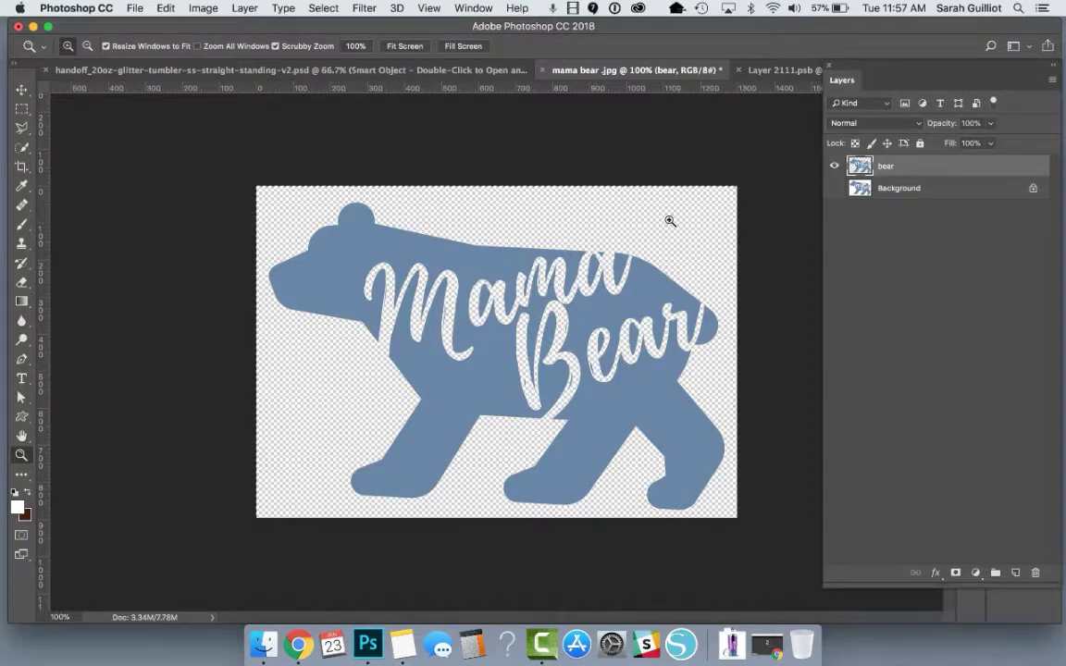
click(965, 190)
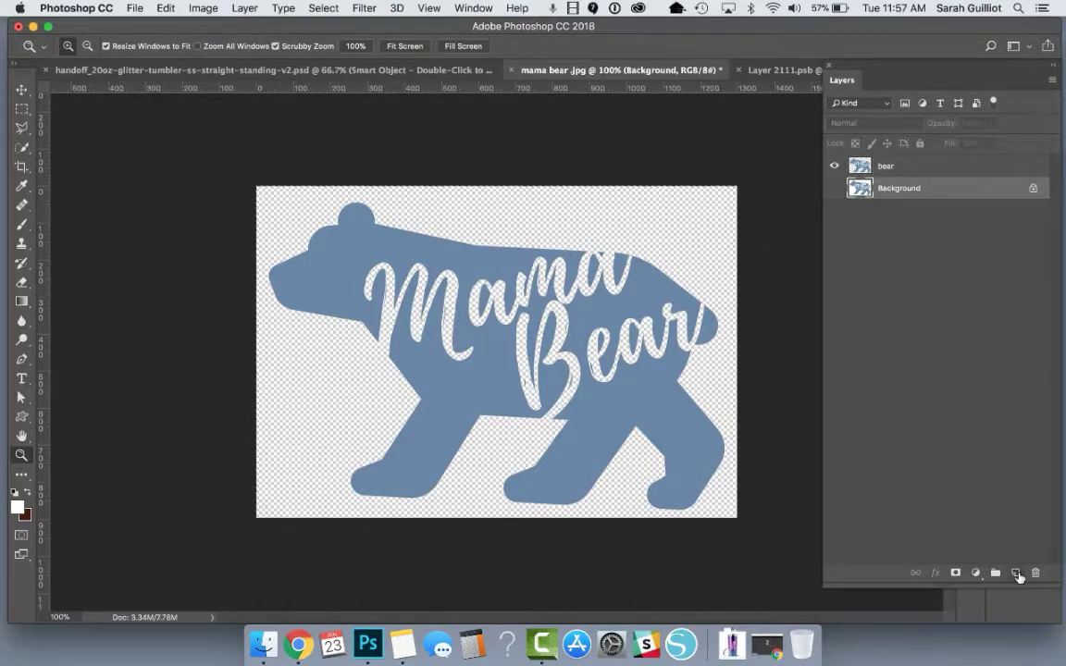
click(1016, 574)
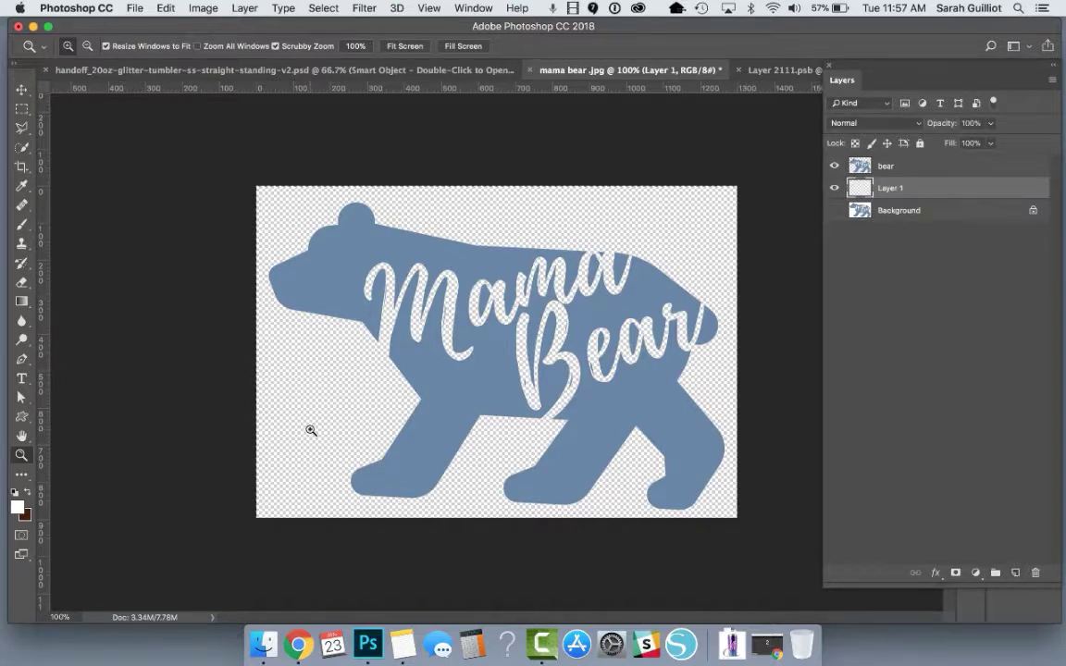
Set the foreground color to bright green 0edf09, keeping the new Layer 1 visible.
click(20, 509)
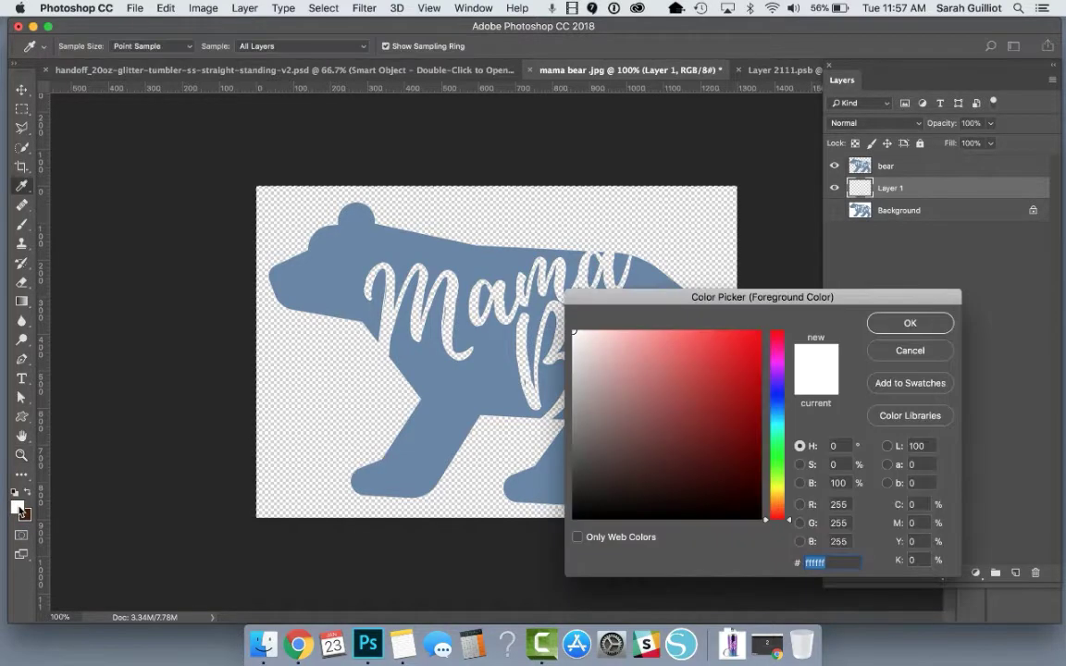
click(781, 458)
click(753, 354)
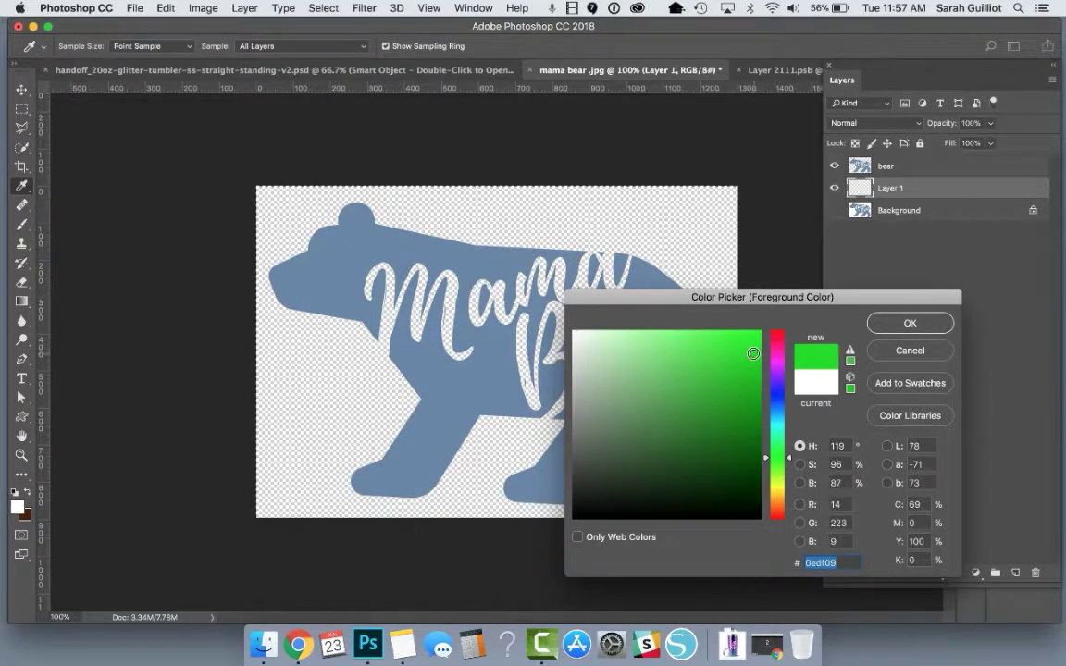
click(904, 323)
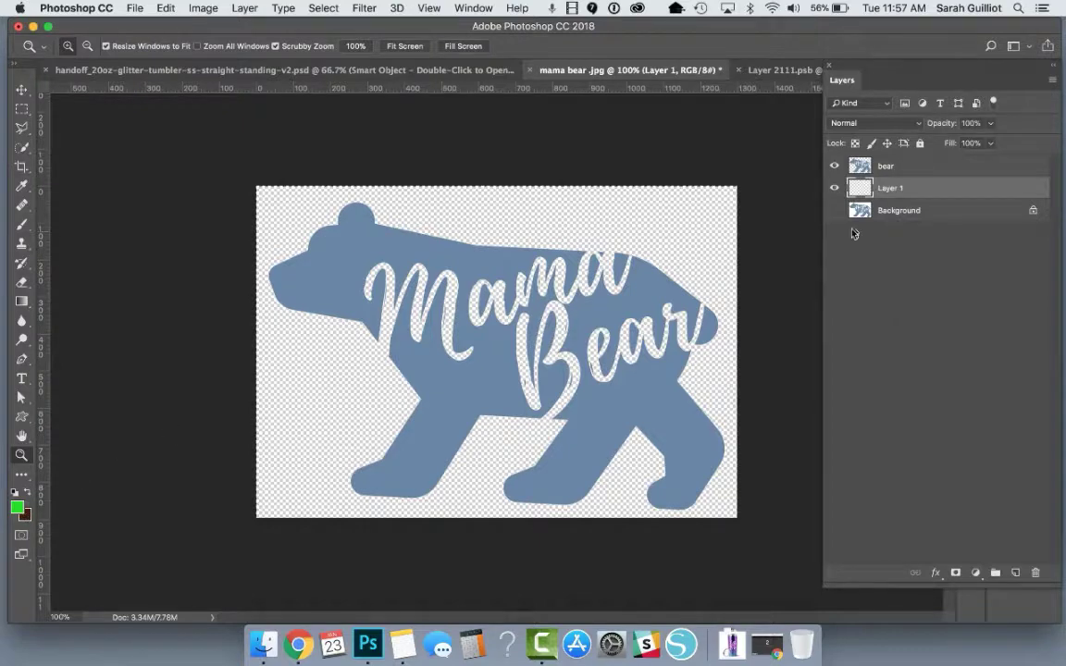
click(835, 188)
click(835, 188)
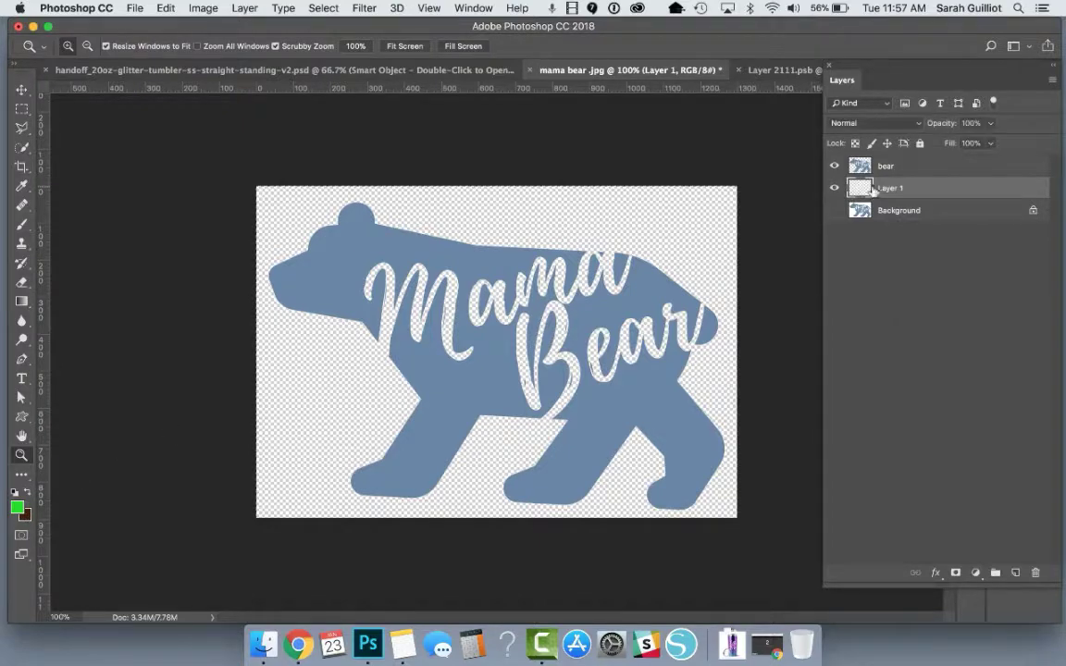
Rename Layer 1 as color.
double_click(889, 188)
text(dolor)
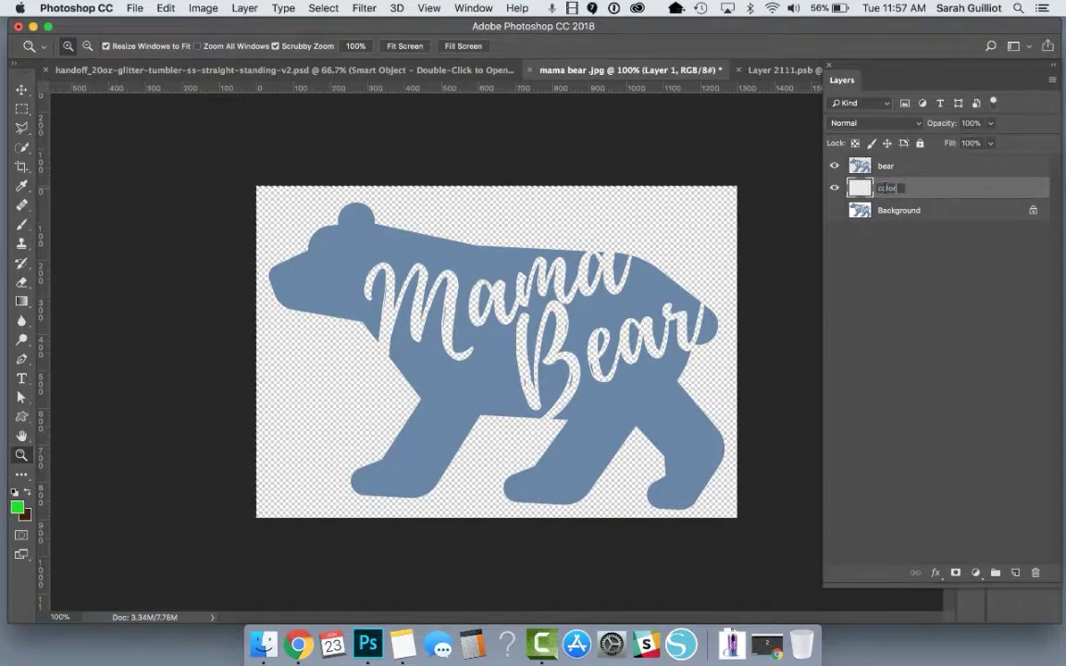
key(Return)
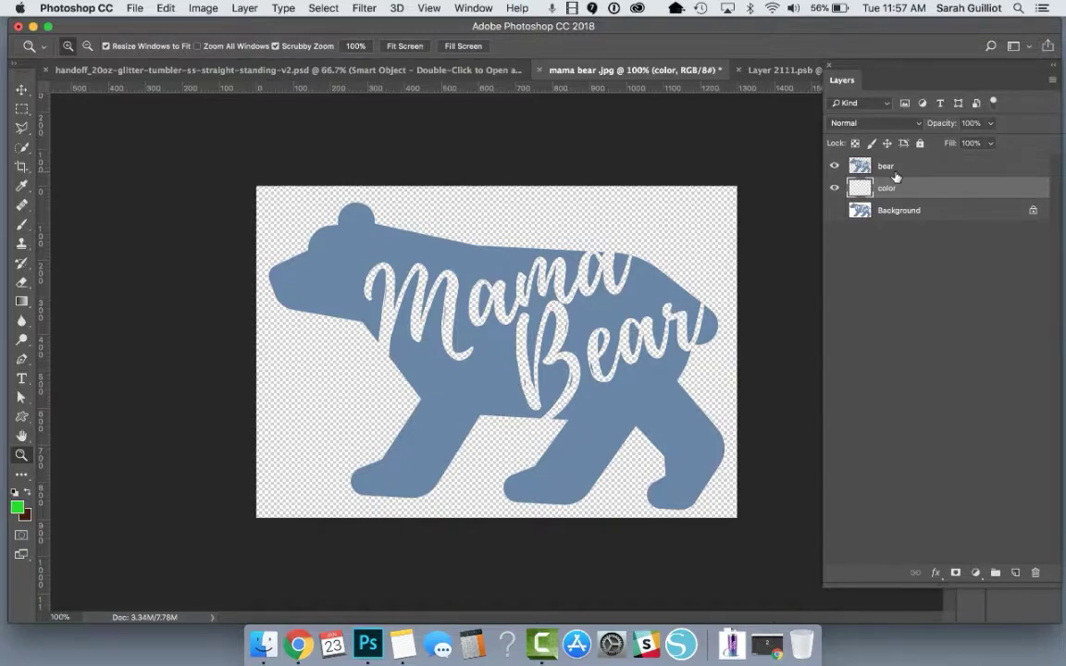
Fill the color layer with the green foreground color at 100% opacity in Normal mode, and clear the selection.
click(163, 7)
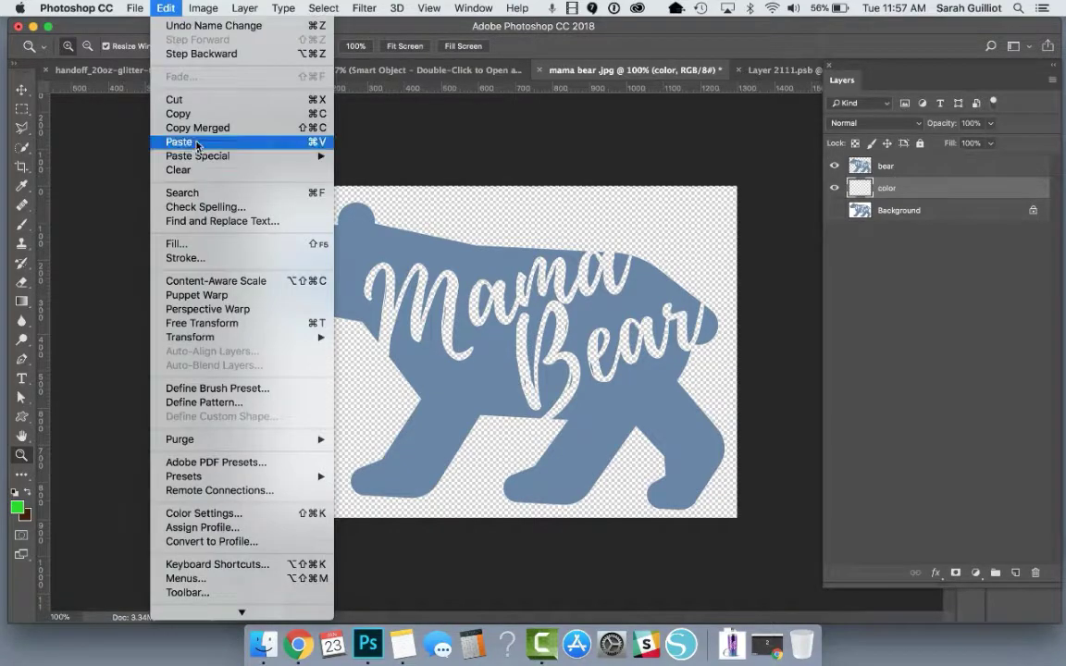
click(205, 245)
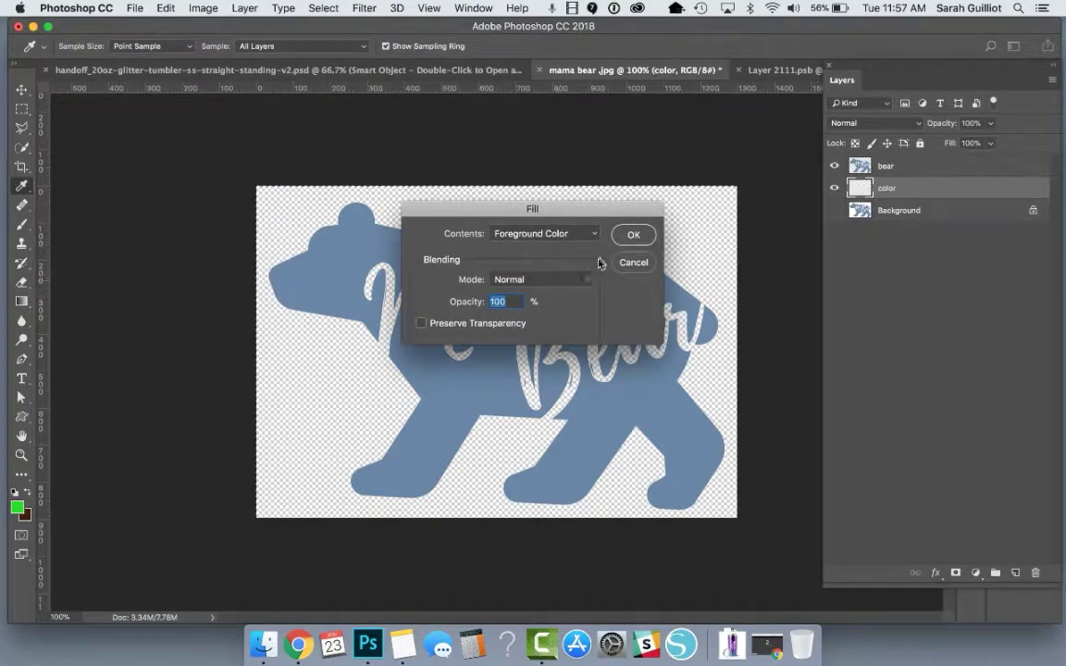
click(632, 236)
key(z)
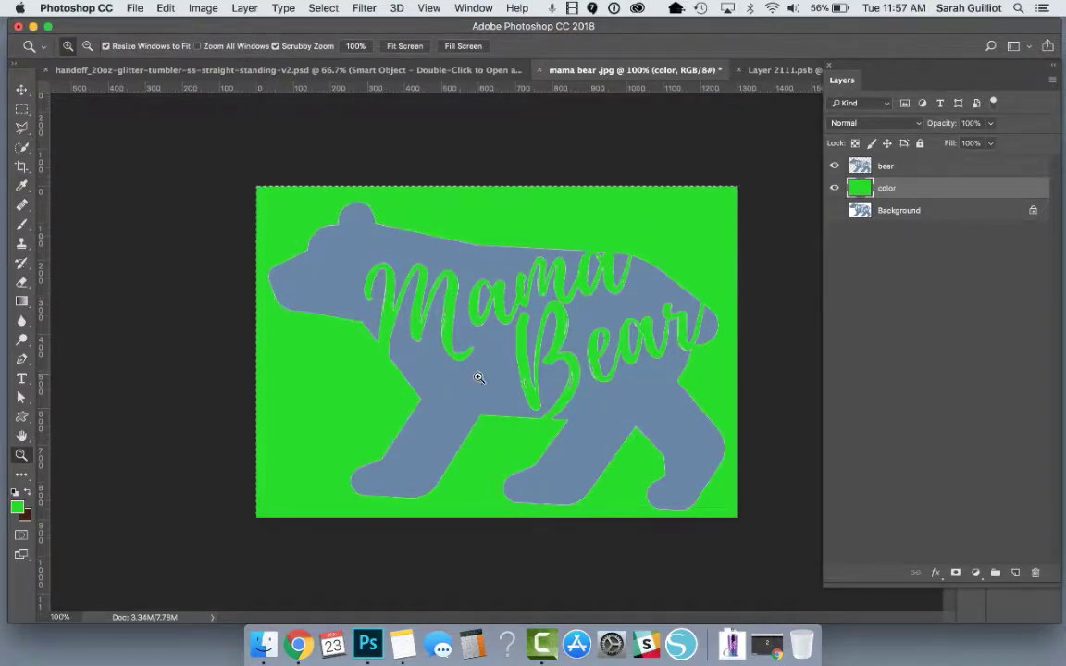
click(324, 7)
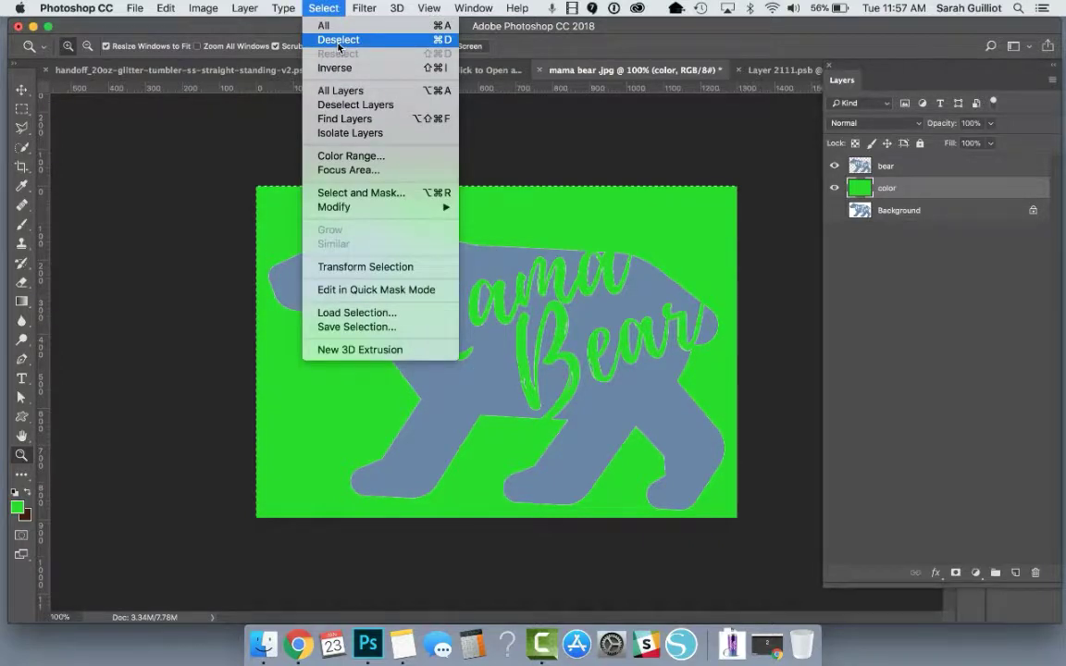
click(339, 42)
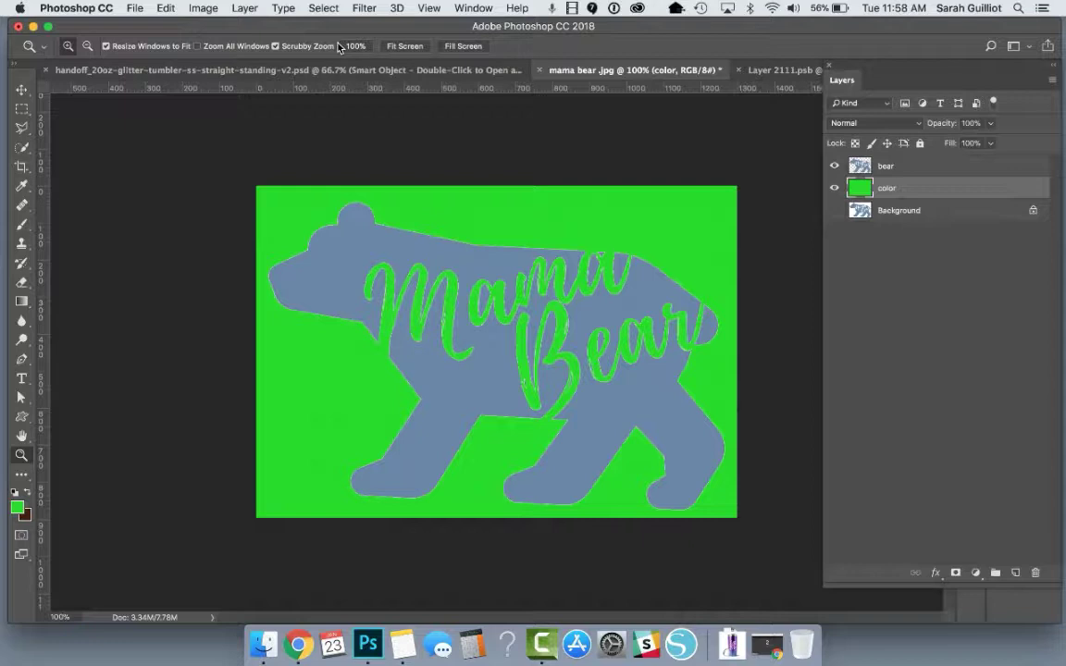
Examine the edges of the bear's head and the Mama lettering up close against the green layer for leftover background pixels.
click(394, 328)
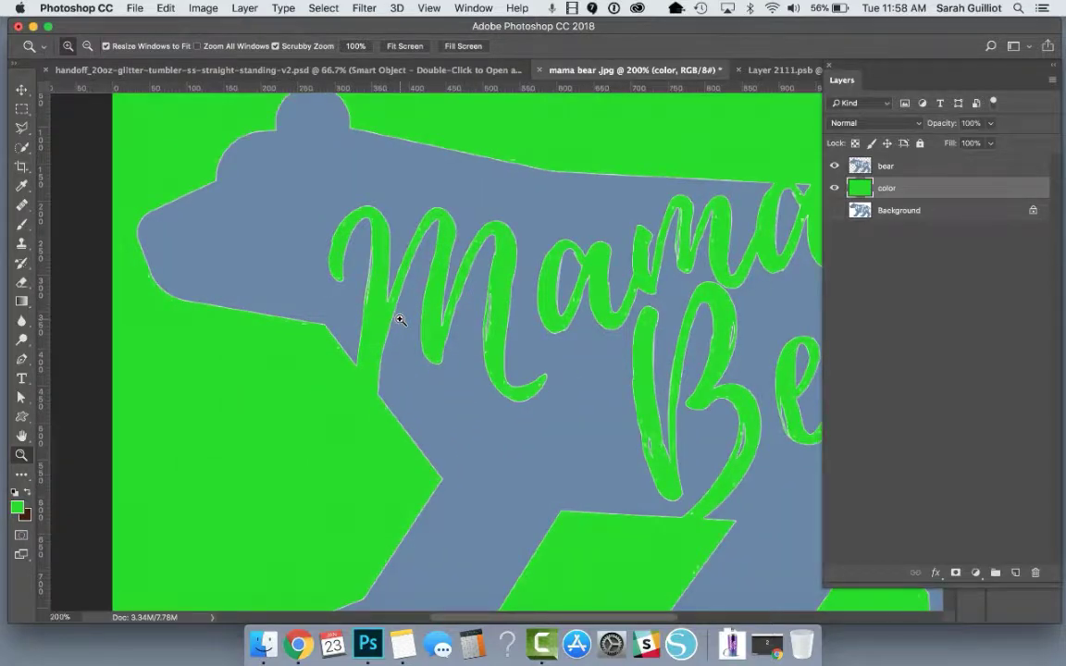
click(399, 320)
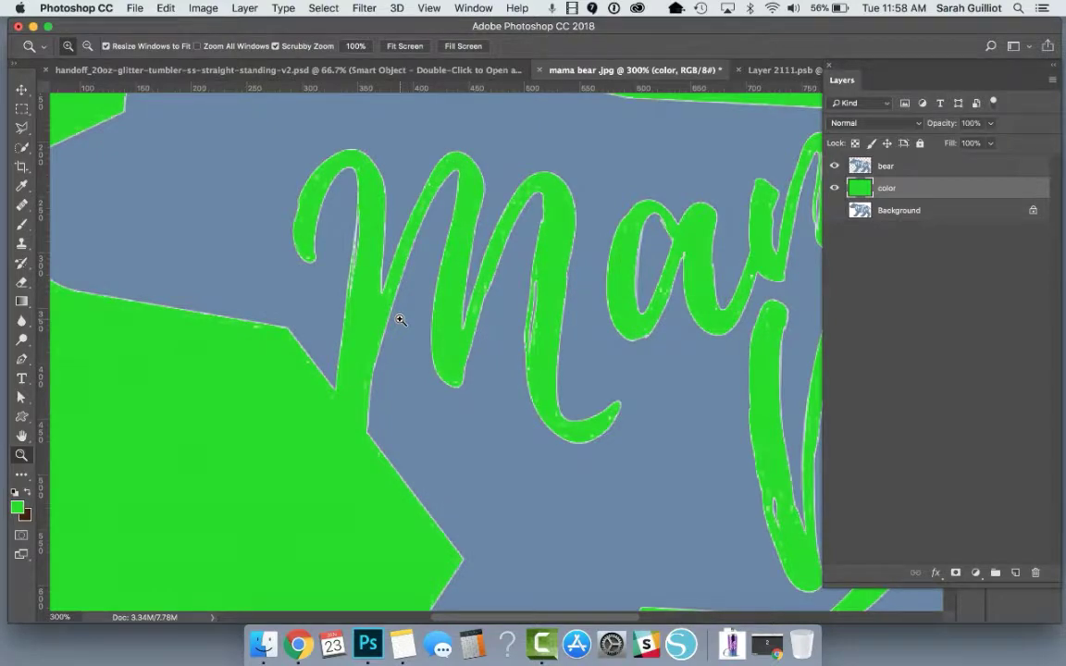
scroll(400, 320, left, 3)
scroll(400, 320, up, 3)
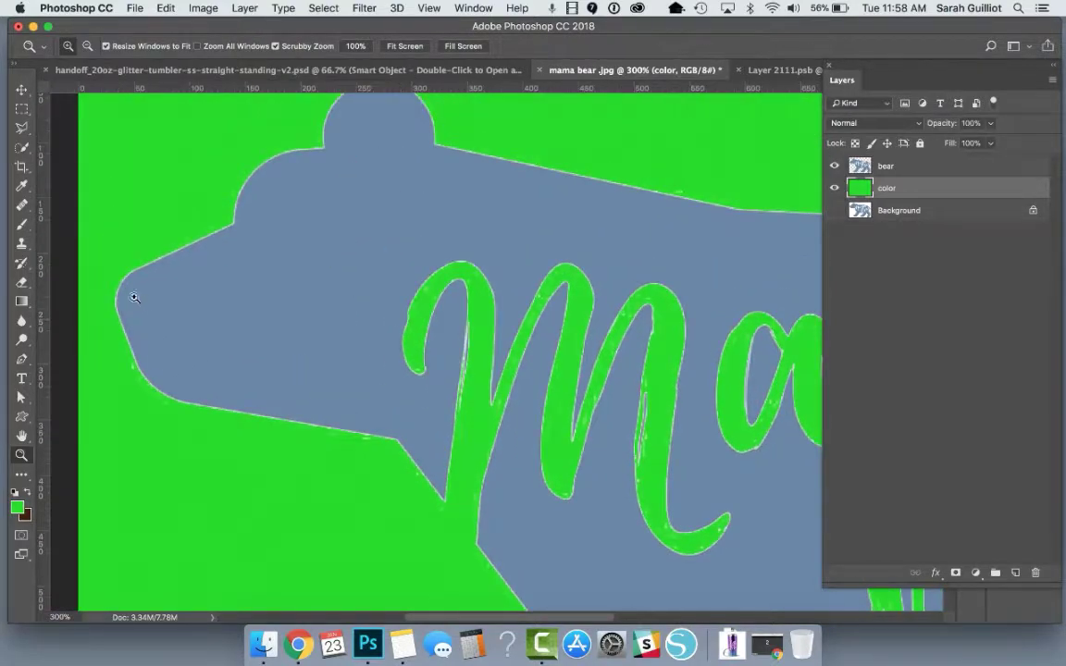
click(134, 297)
click(134, 297)
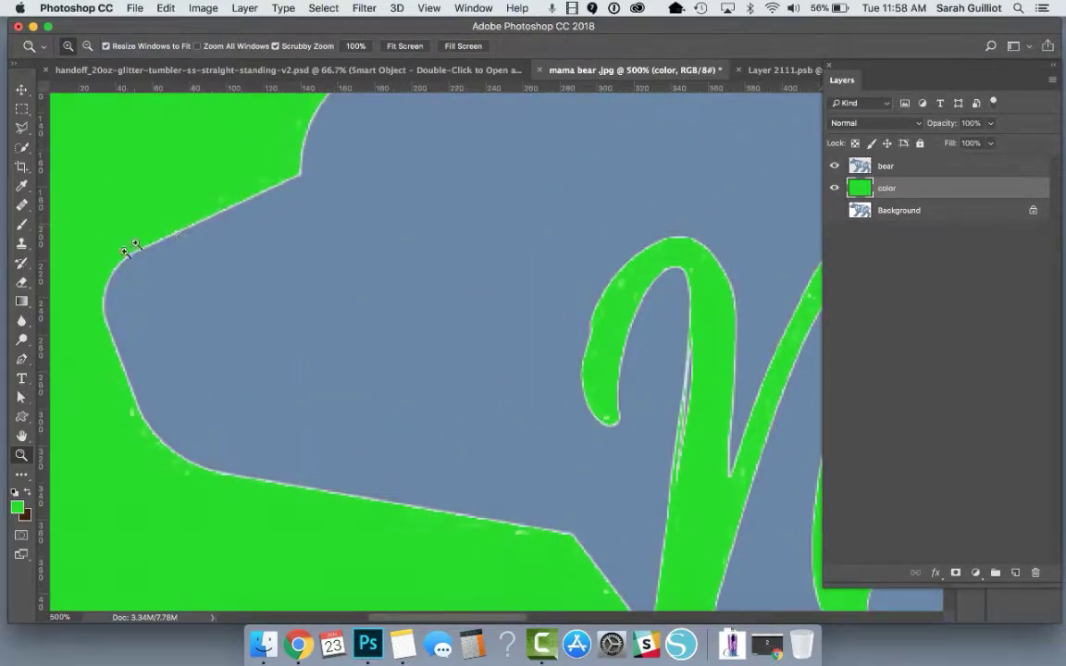
scroll(608, 355, down, 6)
scroll(607, 355, right, 3)
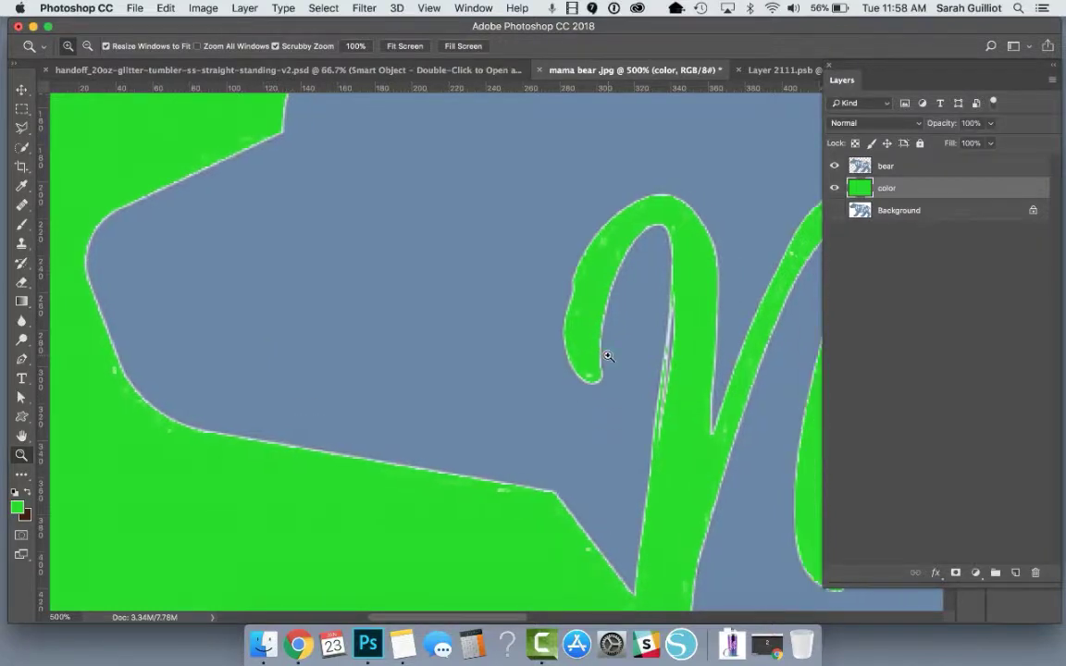
scroll(607, 355, up, 2)
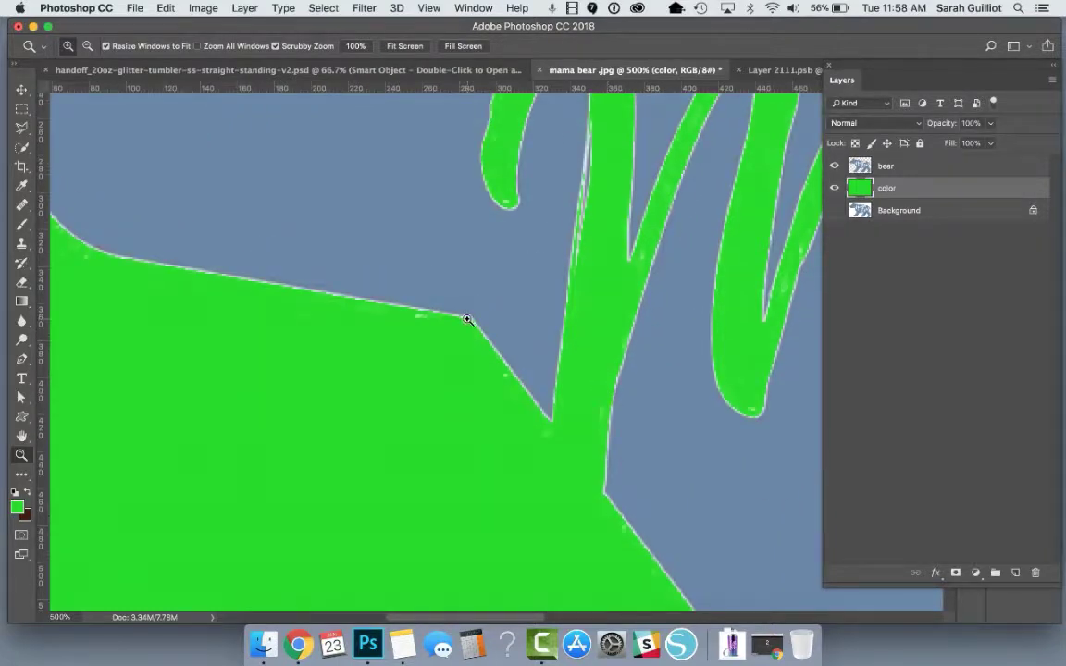
scroll(468, 319, up, 6)
scroll(467, 319, left, 4)
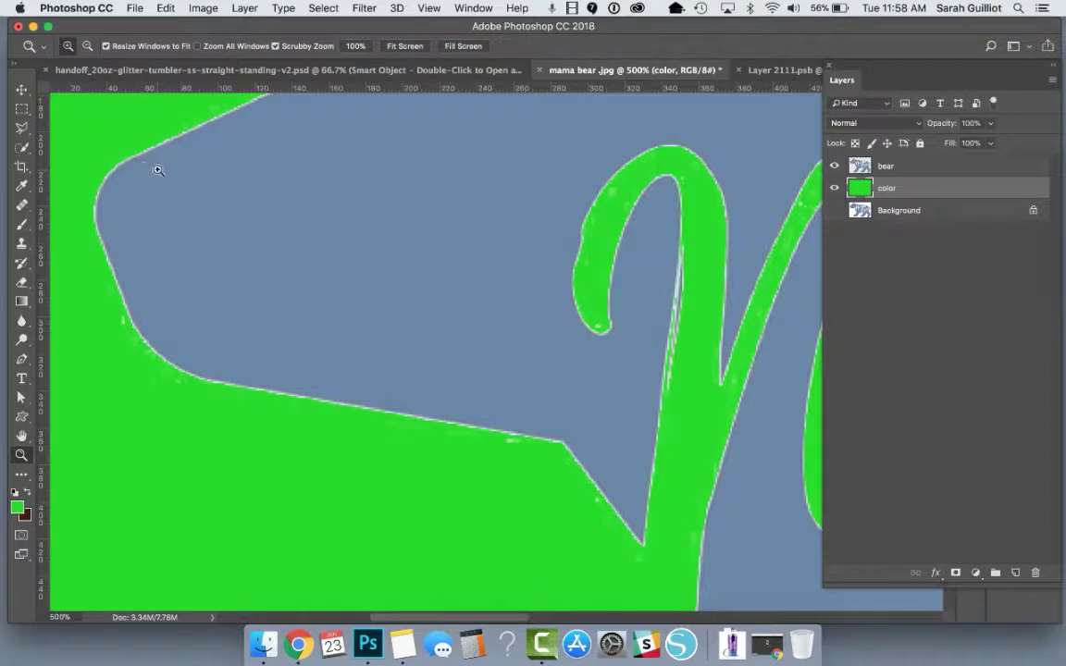
scroll(158, 169, up, 5)
scroll(157, 168, right, 3)
scroll(157, 168, left, 4)
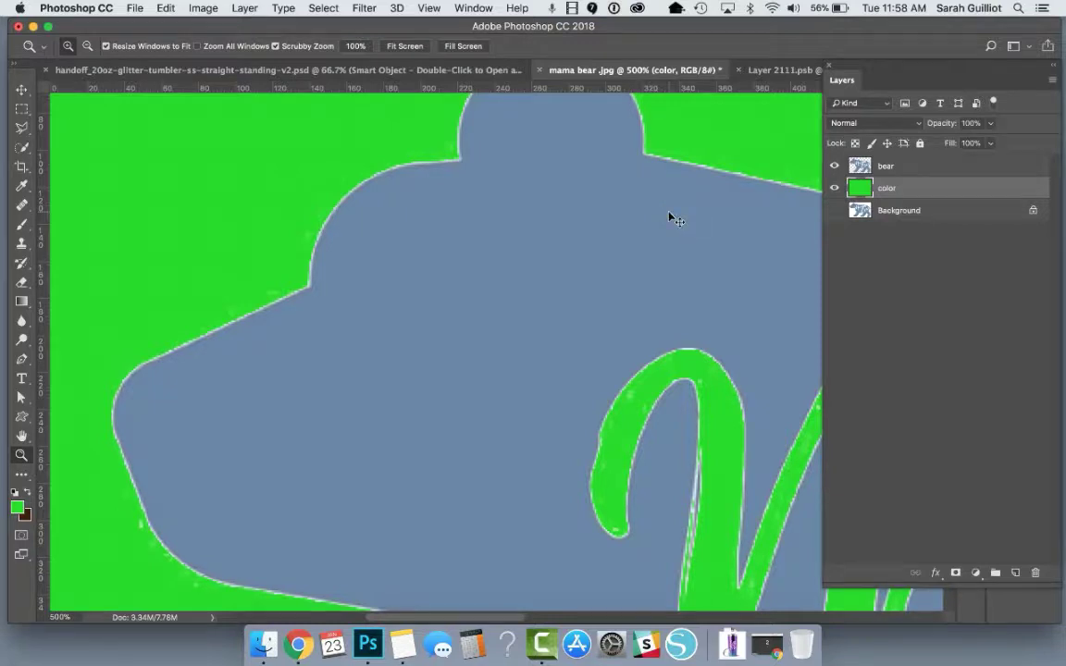
key(super+minus)
key(super+minus)
key(super+minus)
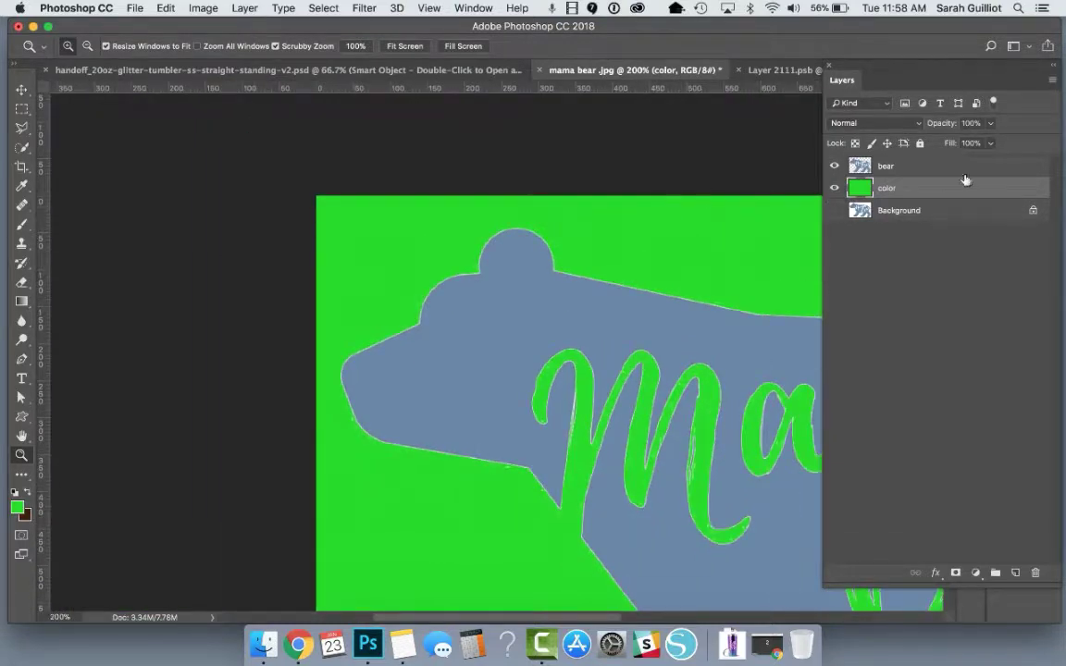
Load the bear layer's pixels as a selection and contract it by 1 pixel.
click(948, 171)
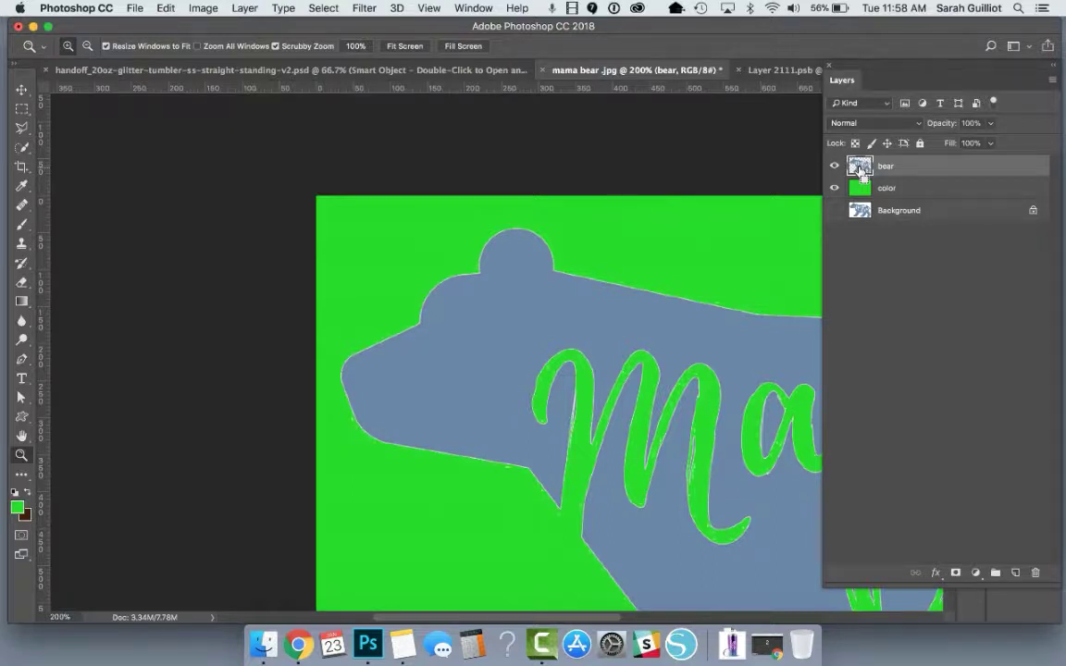
super+click(860, 169)
drag(335, 352, 413, 438)
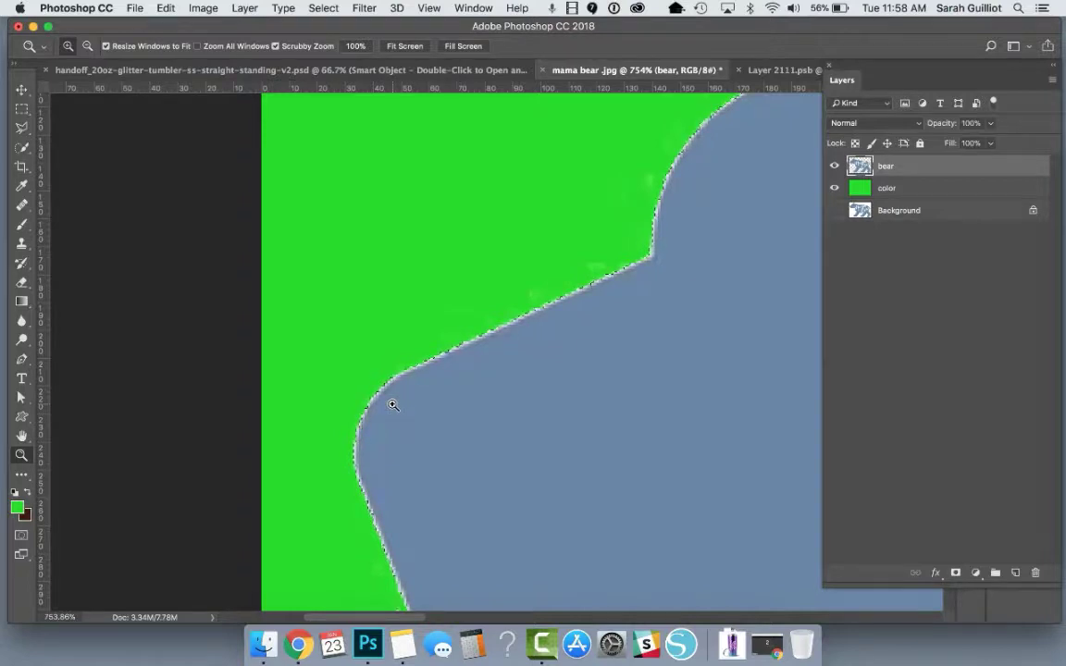
click(324, 8)
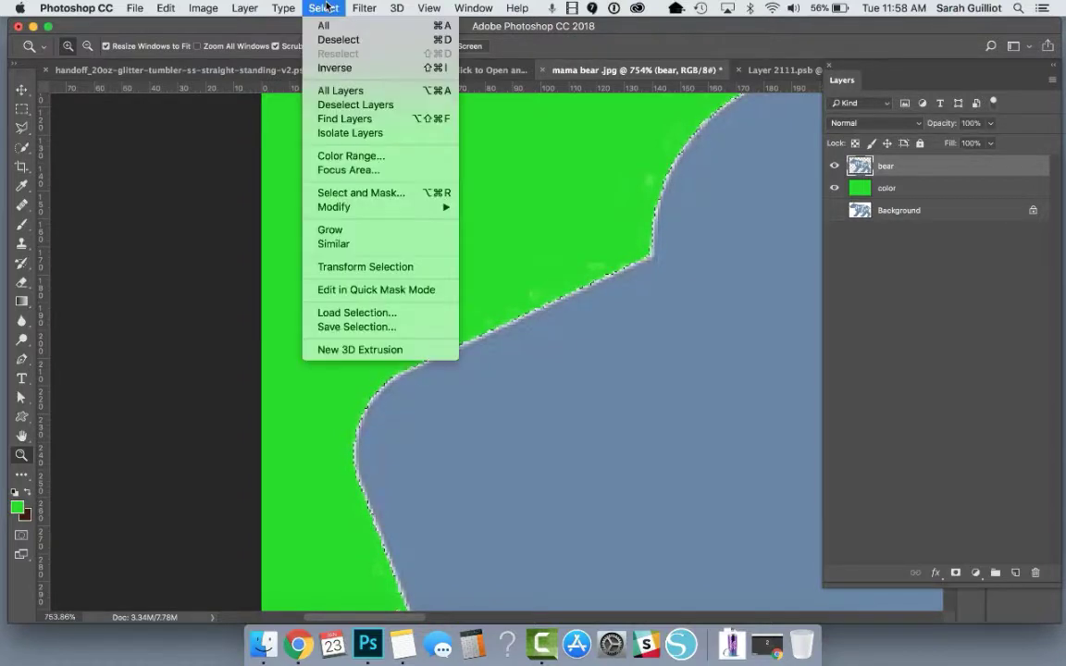
mouse_move(416, 207)
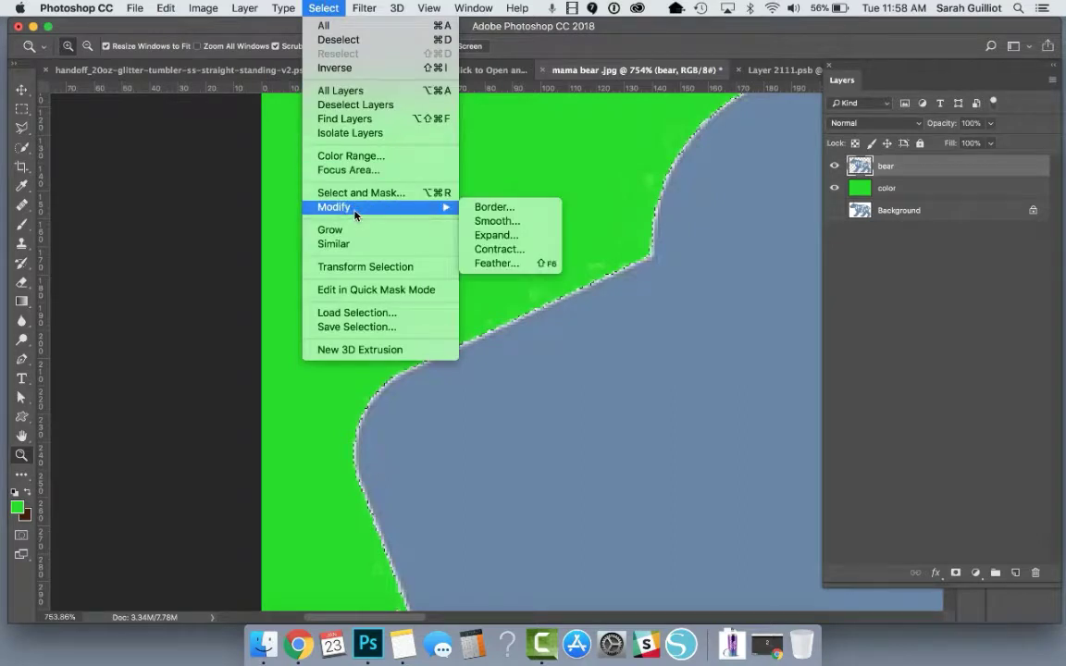
click(519, 252)
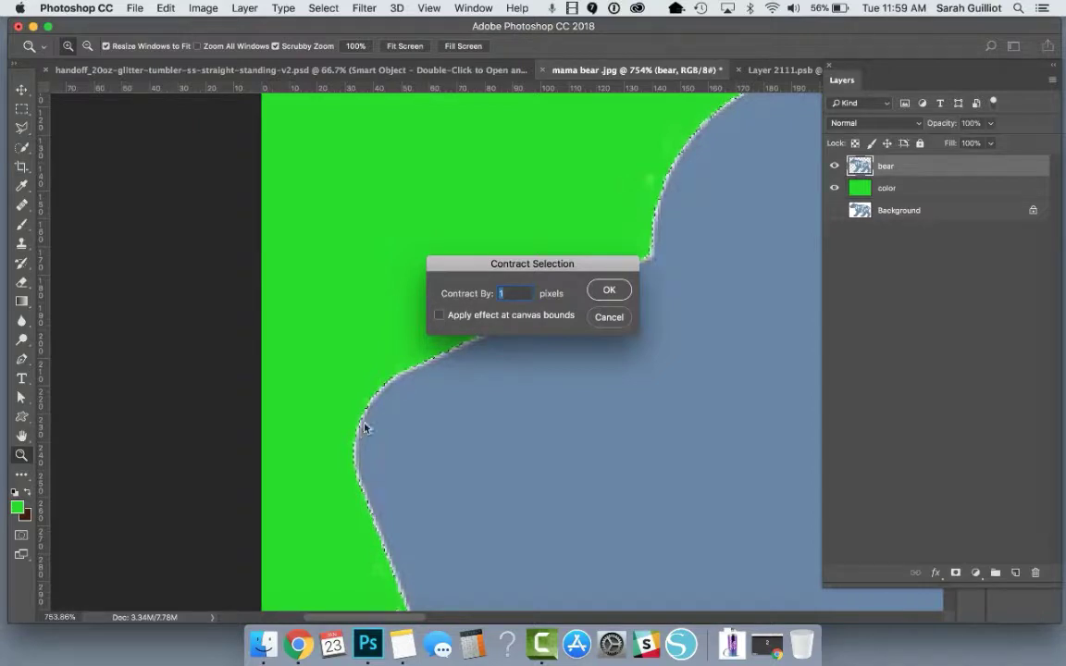
click(609, 289)
Inspect the contracted selection at pixel level along the edge of the bear's snout.
drag(408, 349, 513, 431)
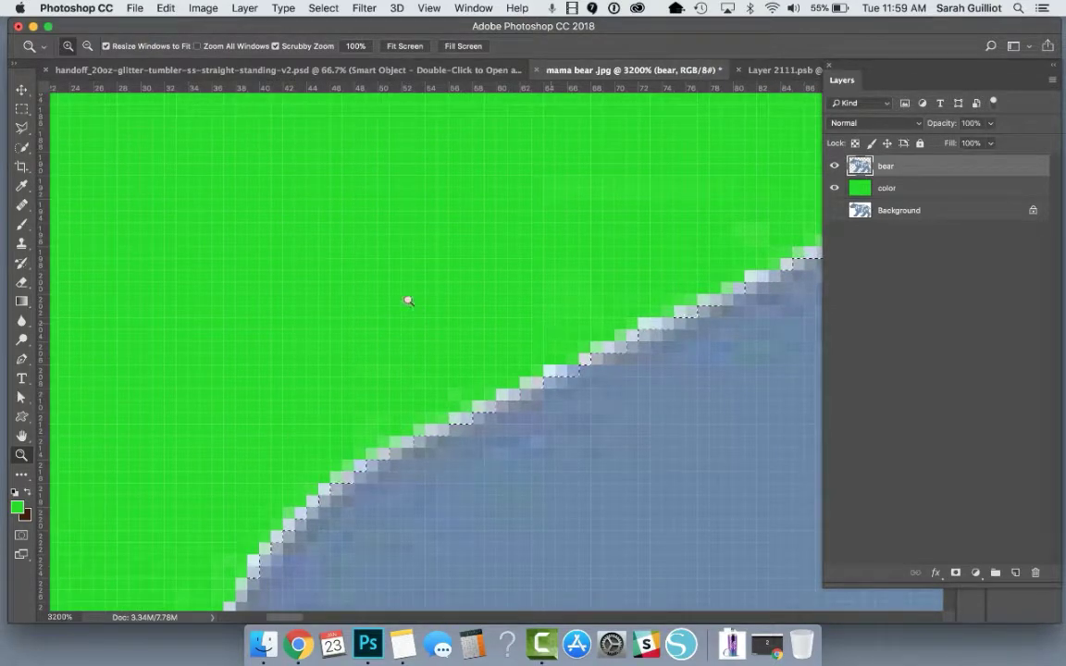
key(super+minus)
key(super+minus)
key(super+minus)
key(super+minus)
key(super+minus)
key(super+minus)
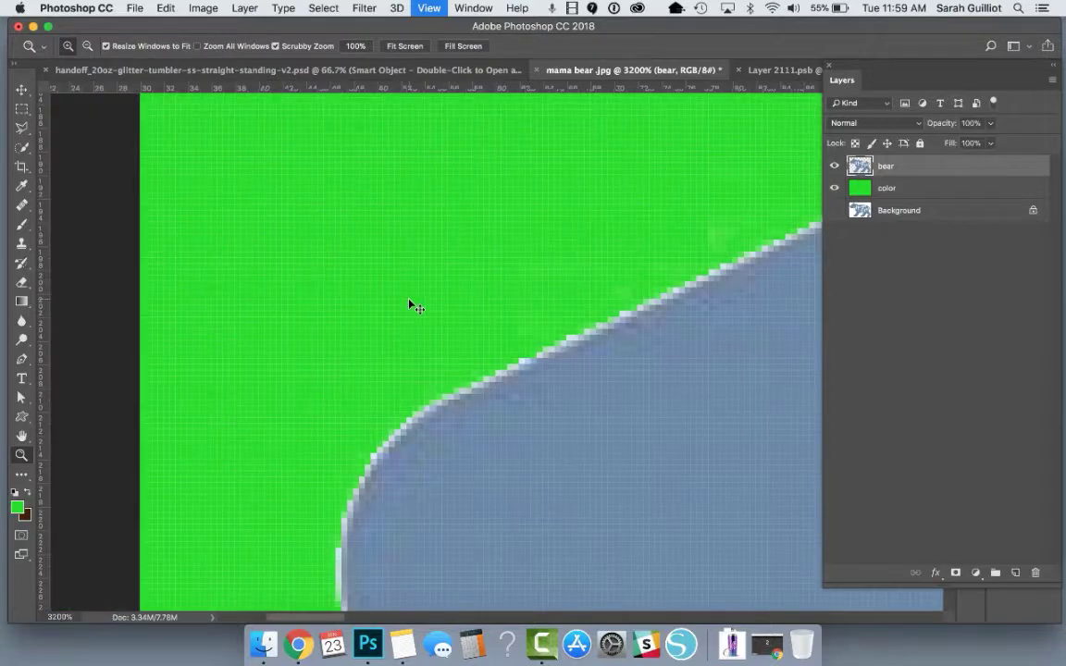
key(super+minus)
key(super+minus)
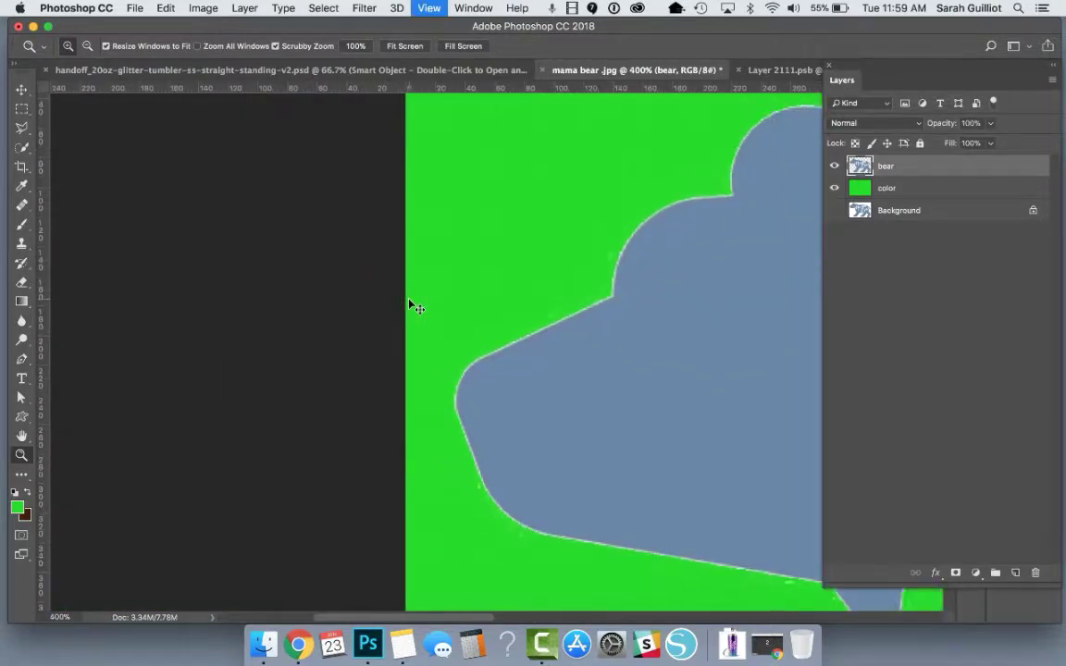
Invert the selection and delete the pale fringe around the outline and lettering on the bear layer.
scroll(623, 357, right, 5)
scroll(623, 357, down, 2)
scroll(625, 358, right, 2)
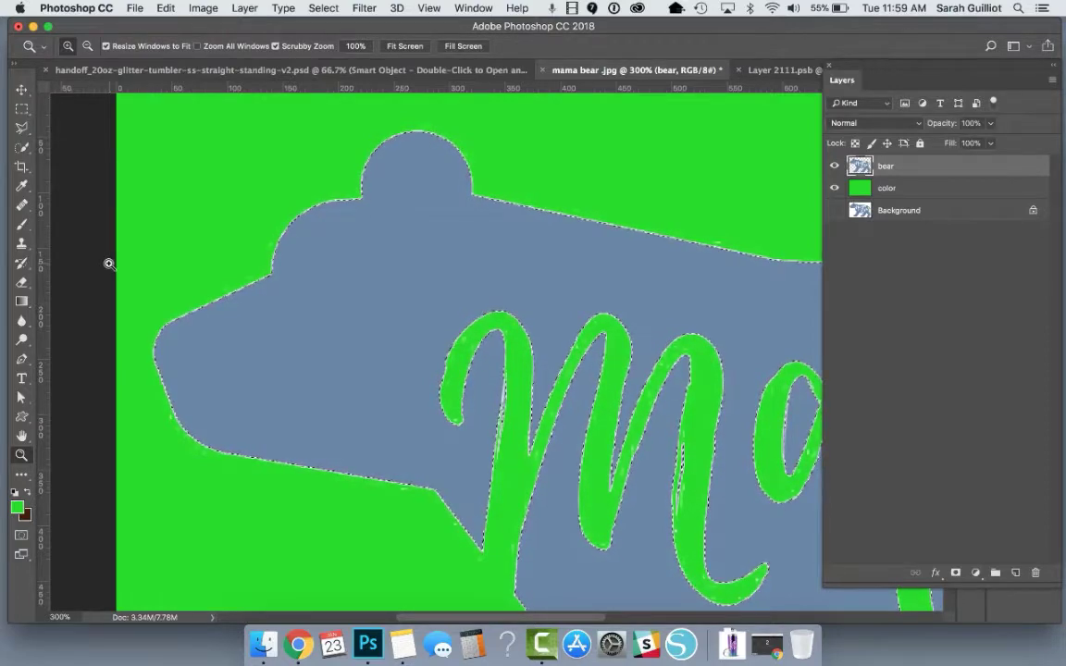
click(324, 9)
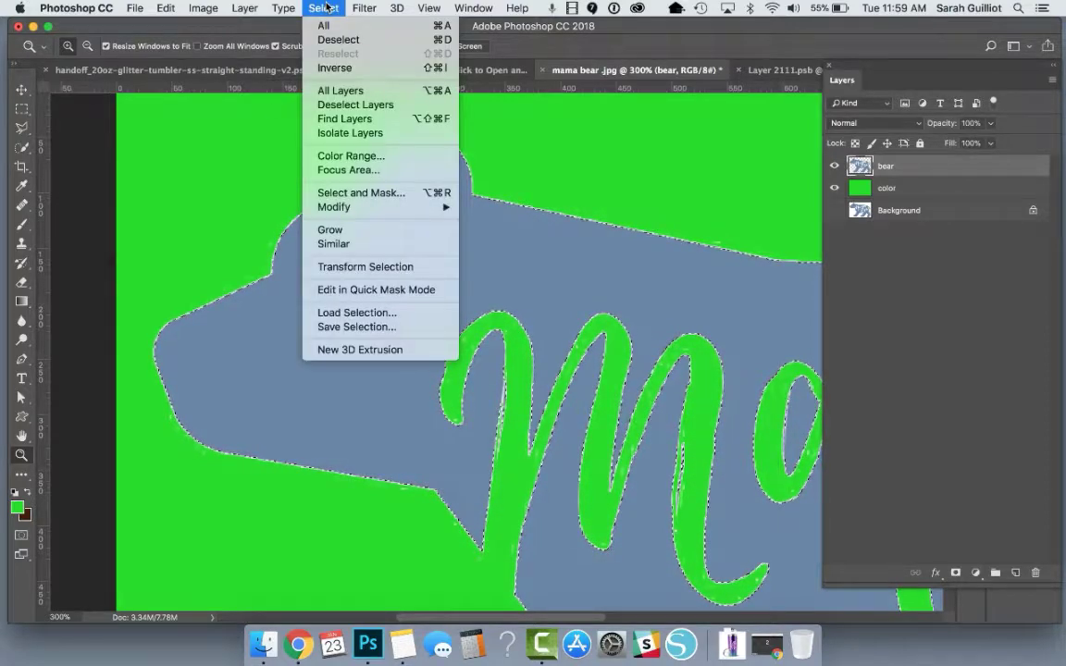
click(335, 71)
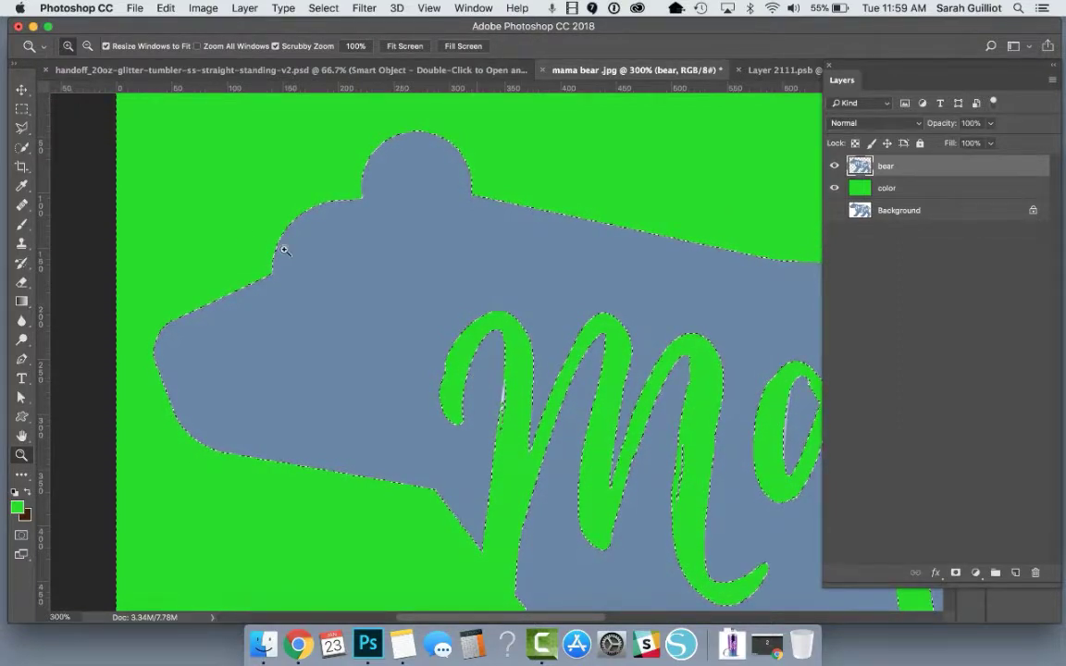
Check the trimmed edges of the bear's head and the letter M up close for remaining stray pixels.
drag(246, 239, 314, 278)
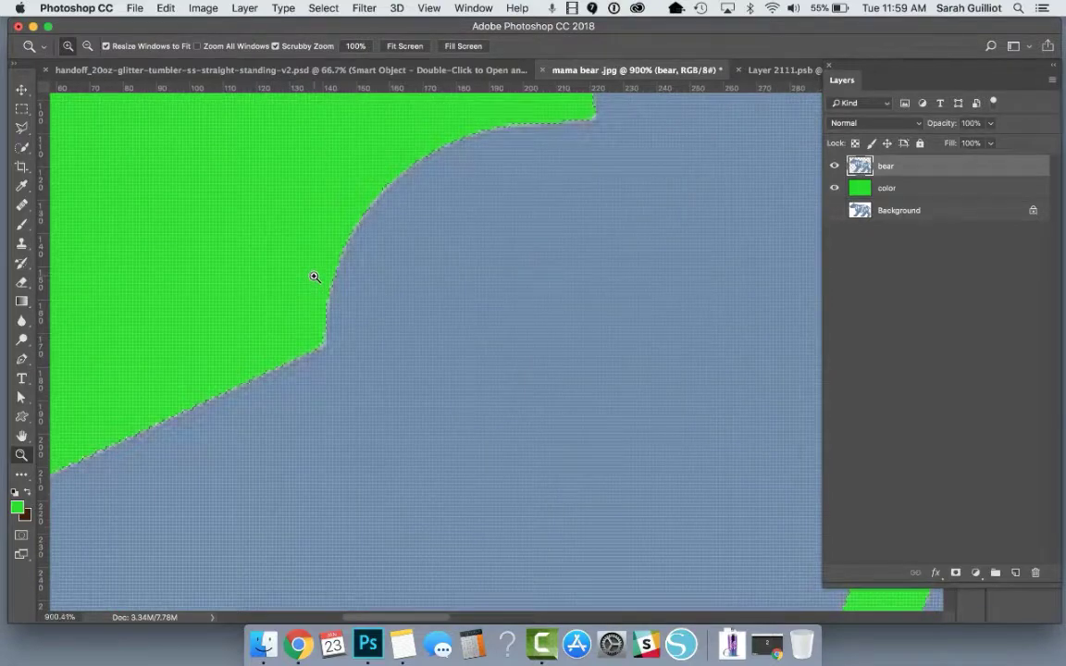
scroll(248, 408, down, 5)
scroll(248, 408, right, 5)
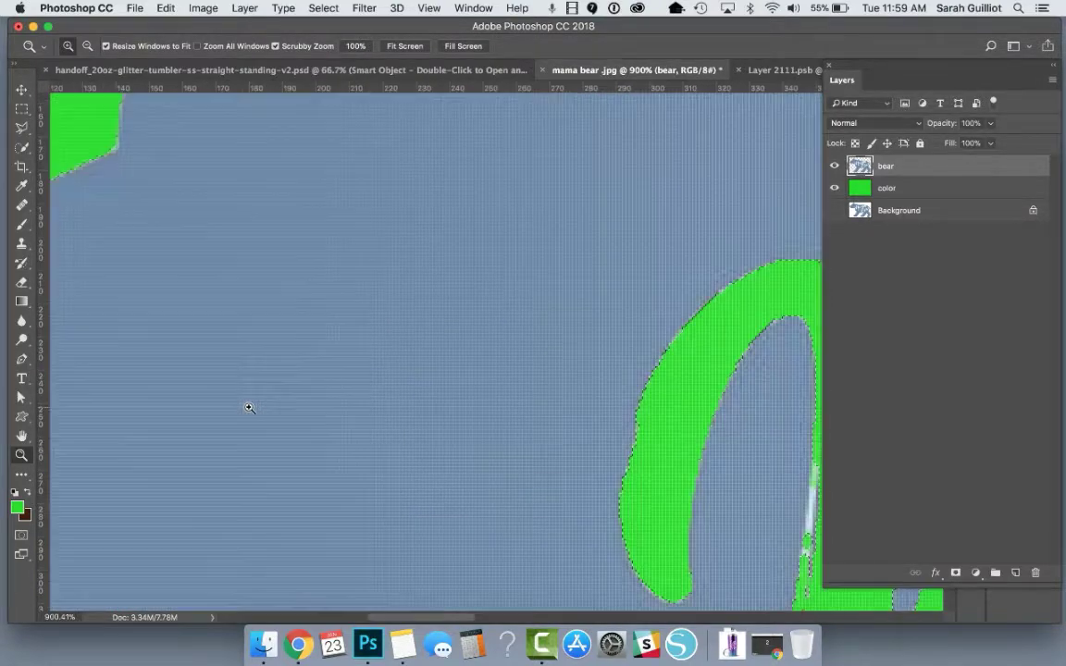
scroll(248, 407, right, 8)
scroll(248, 407, down, 3)
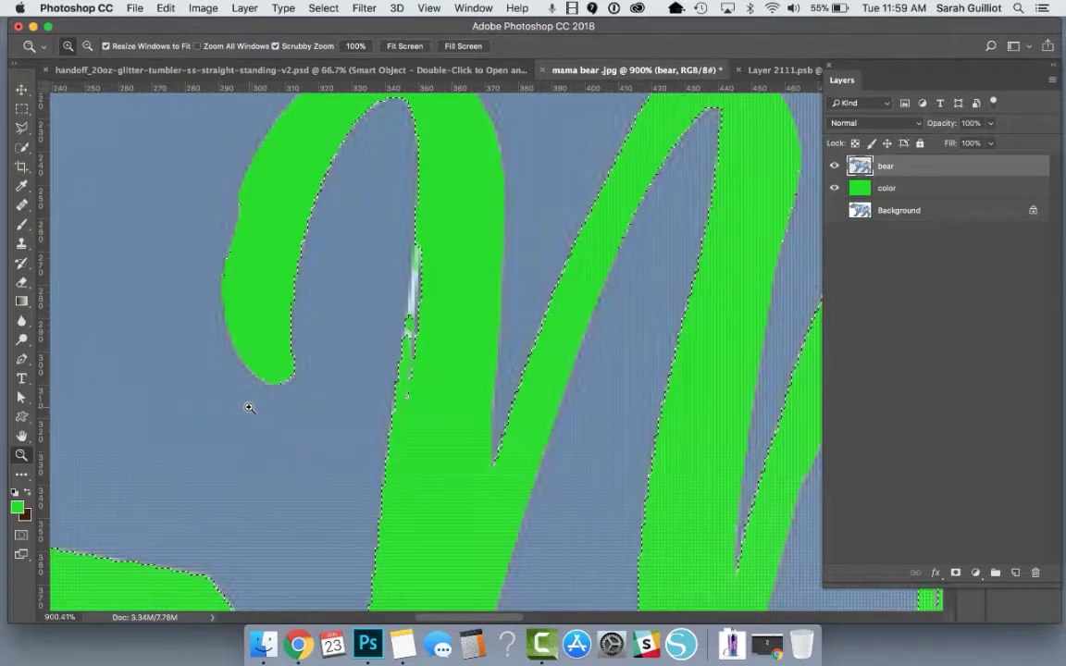
scroll(248, 407, down, 1)
scroll(248, 407, right, 1)
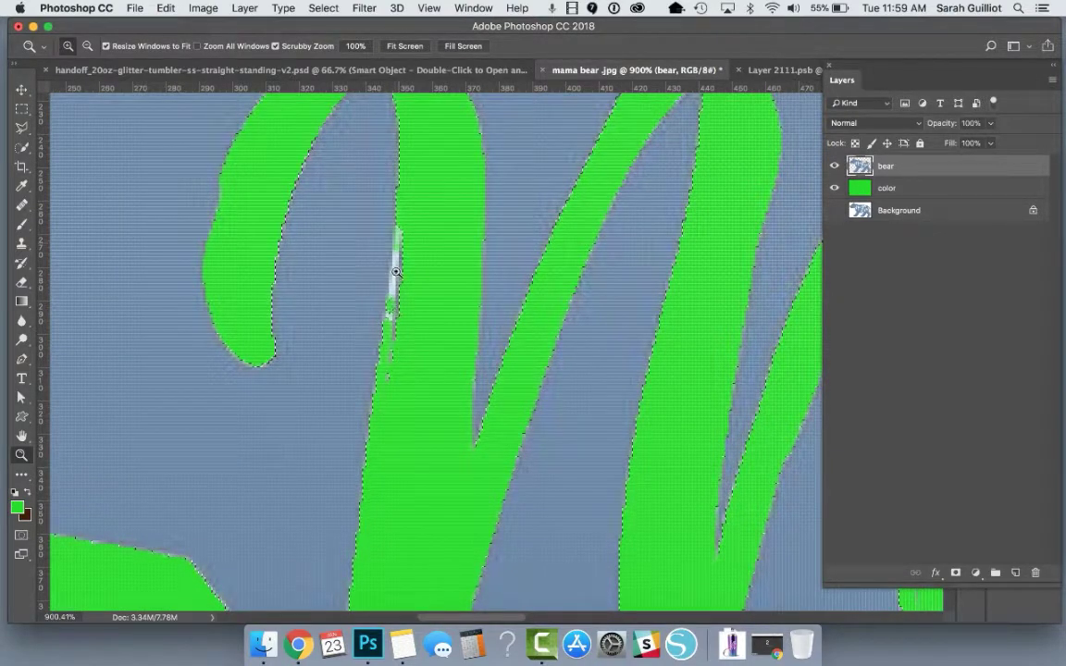
scroll(400, 274, right, 4)
scroll(400, 274, down, 2)
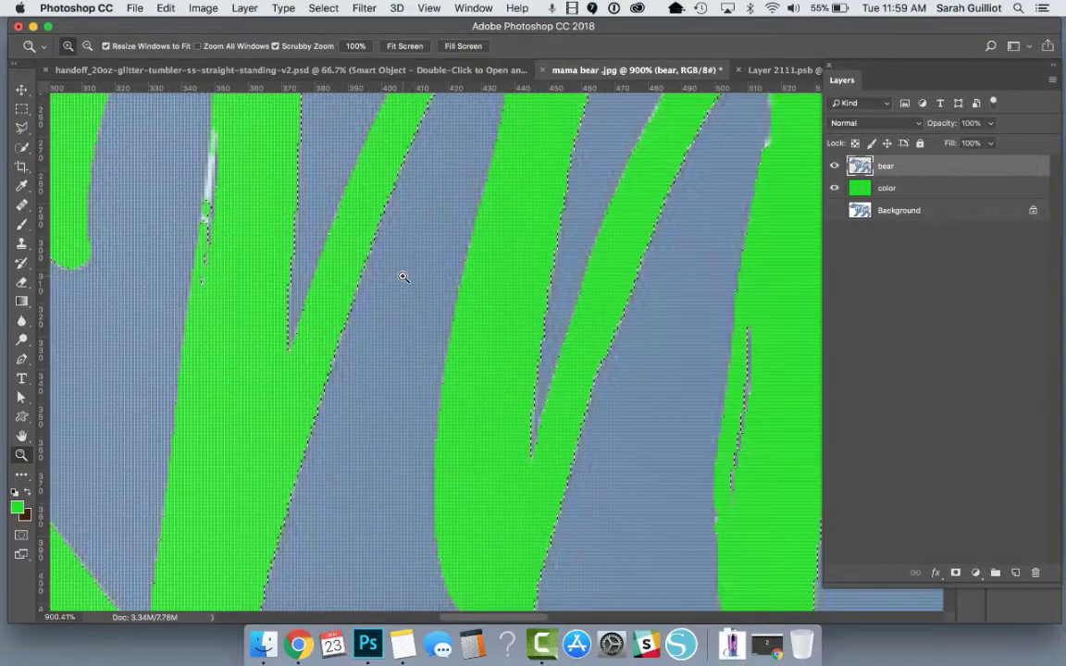
scroll(403, 277, left, 4)
scroll(404, 277, up, 2)
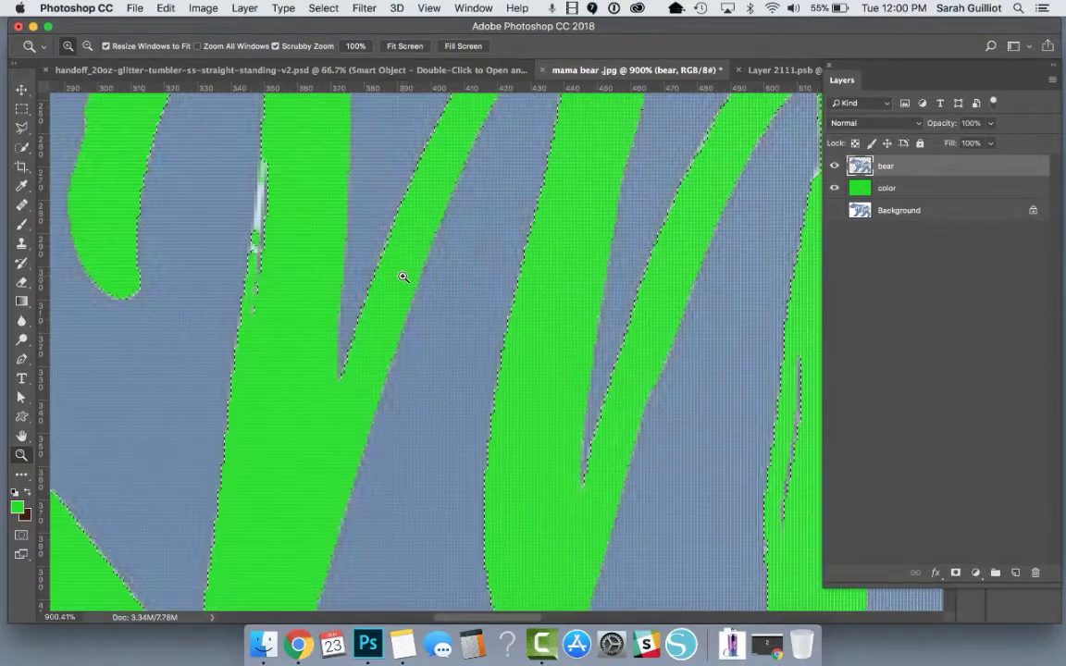
scroll(403, 277, left, 6)
scroll(404, 277, up, 5)
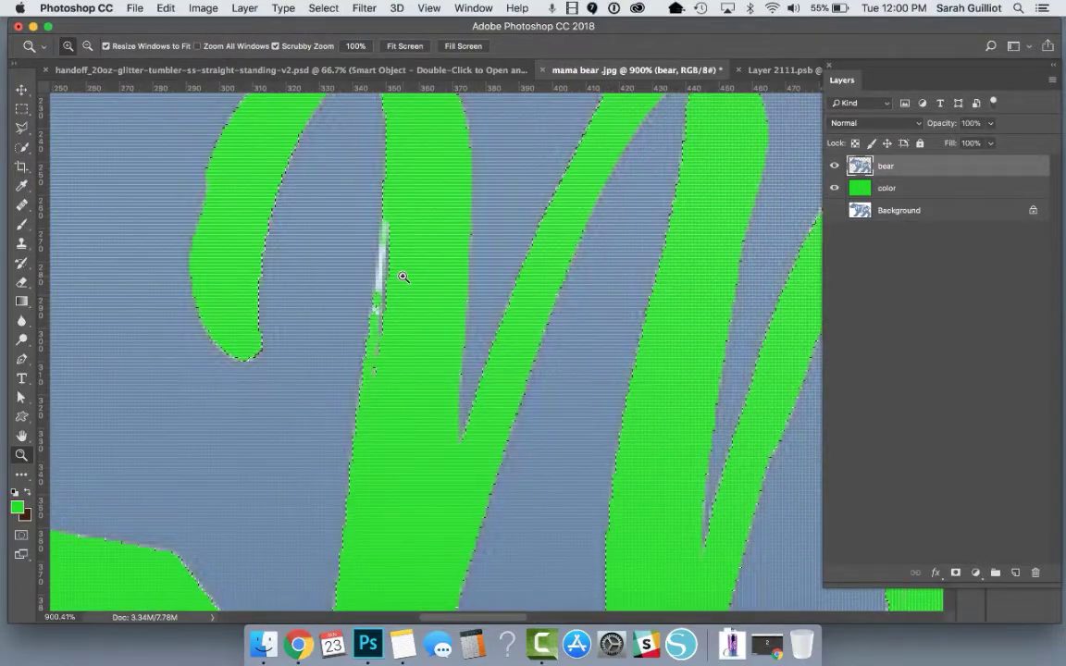
alt+click(396, 189)
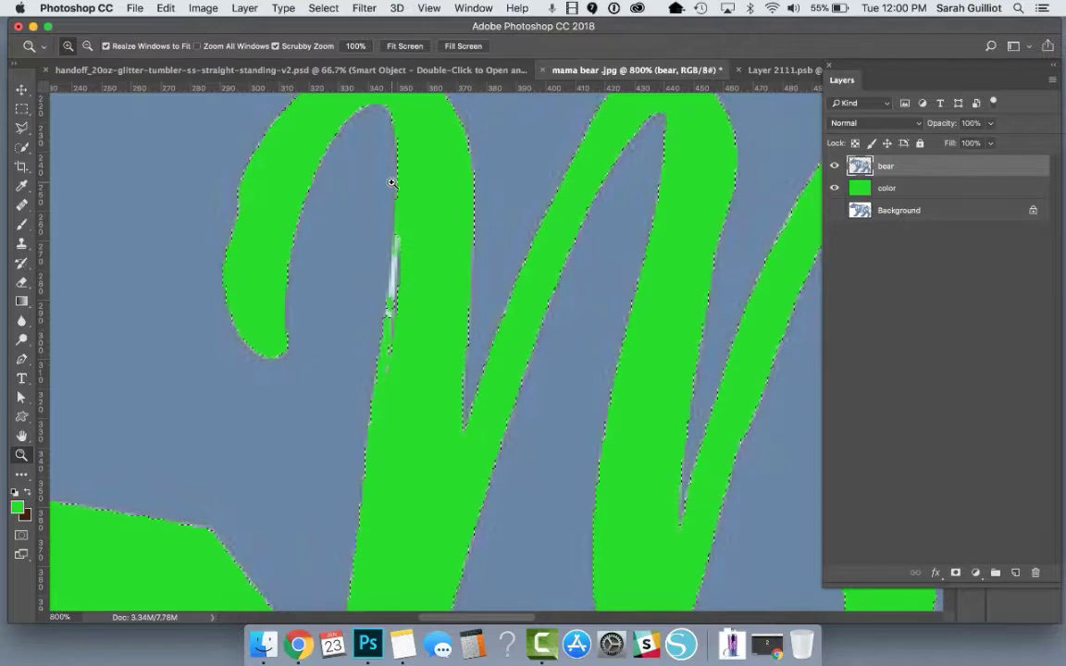
Clear the selection and examine the stray pale pixels along the inner edge of the letter M's first stem up close.
scroll(385, 174, up, 2)
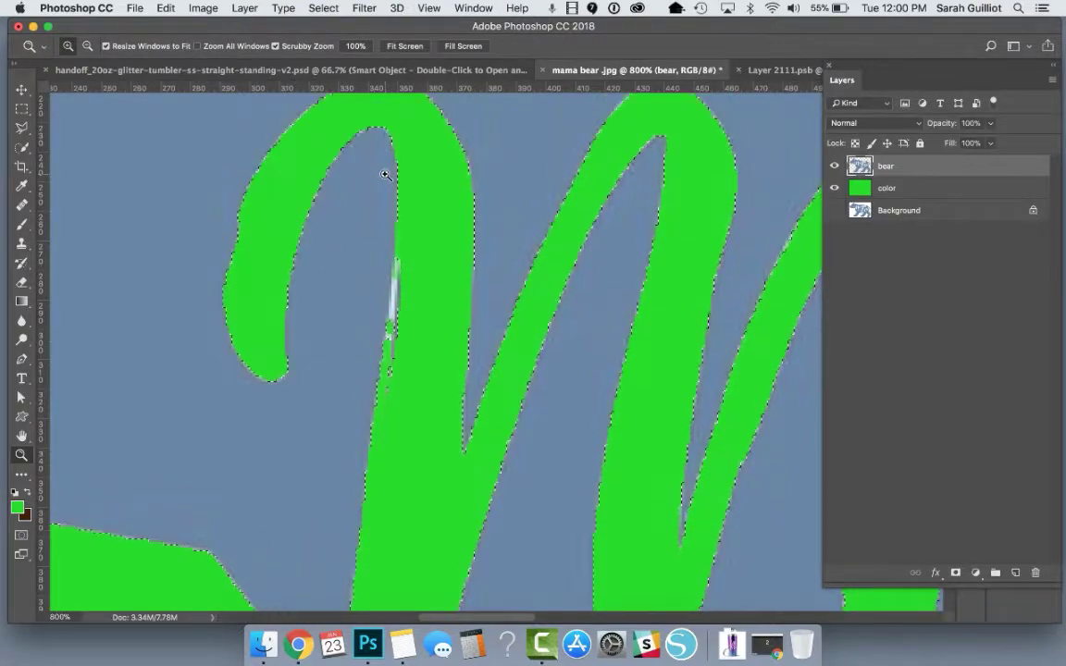
scroll(385, 174, up, 2)
scroll(385, 174, up, 3)
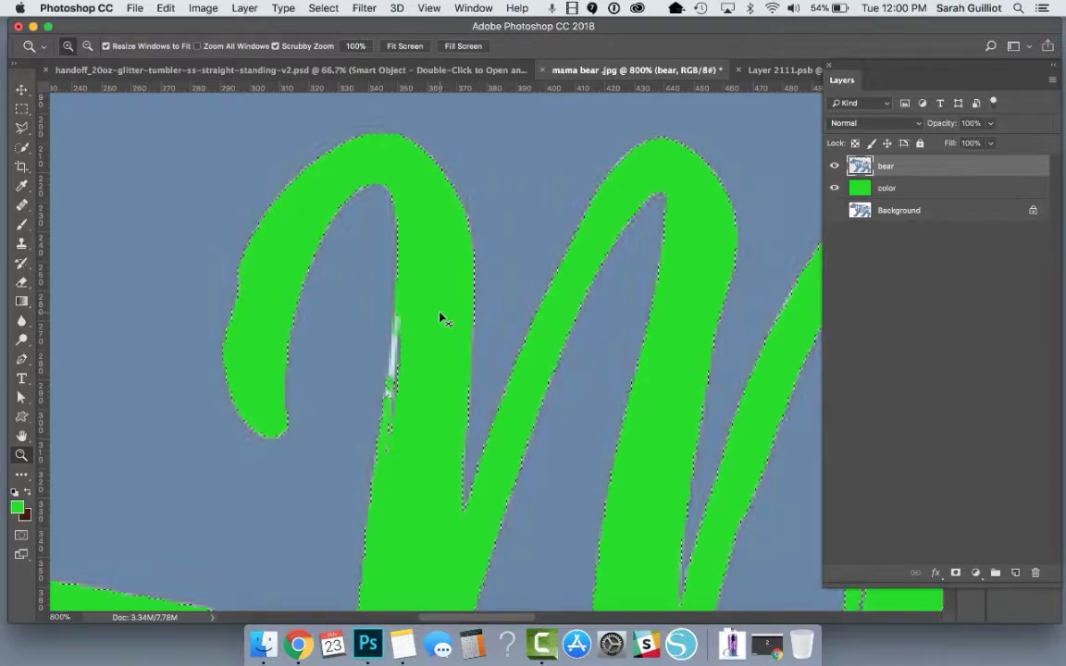
key(super+d)
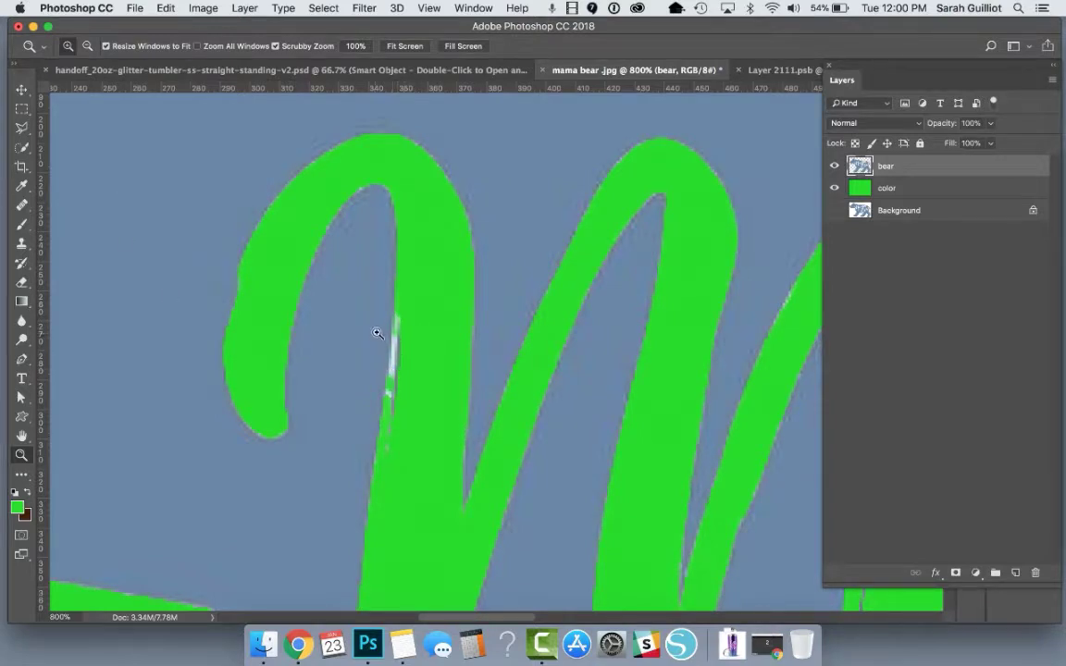
drag(364, 273, 466, 500)
scroll(467, 500, down, 5)
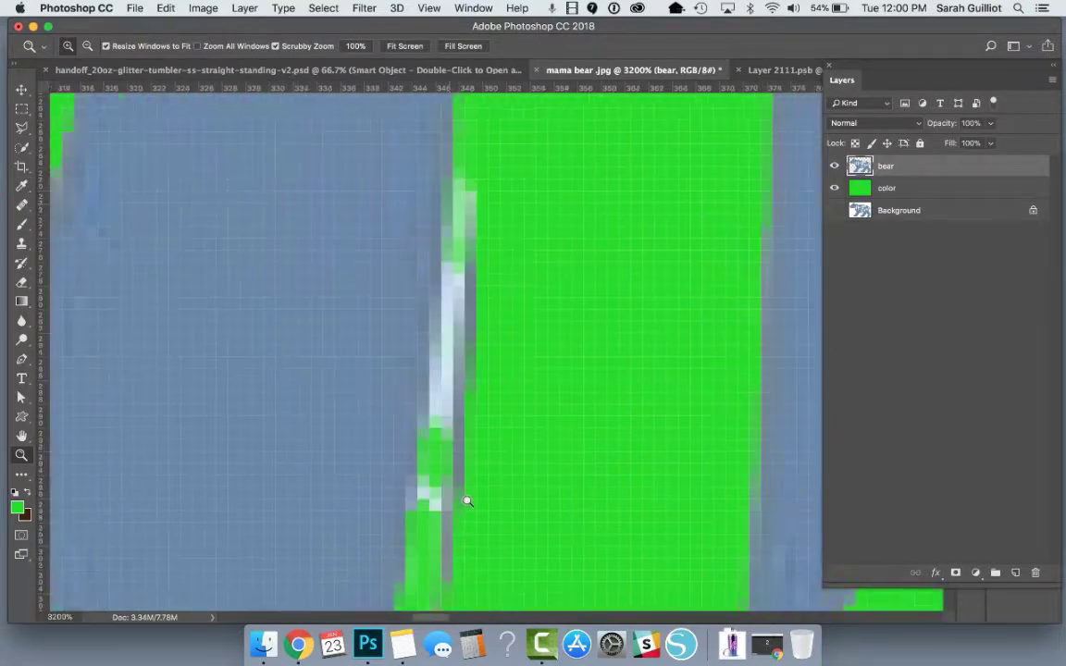
Turn off the pixel grid display.
click(474, 7)
mouse_move(429, 7)
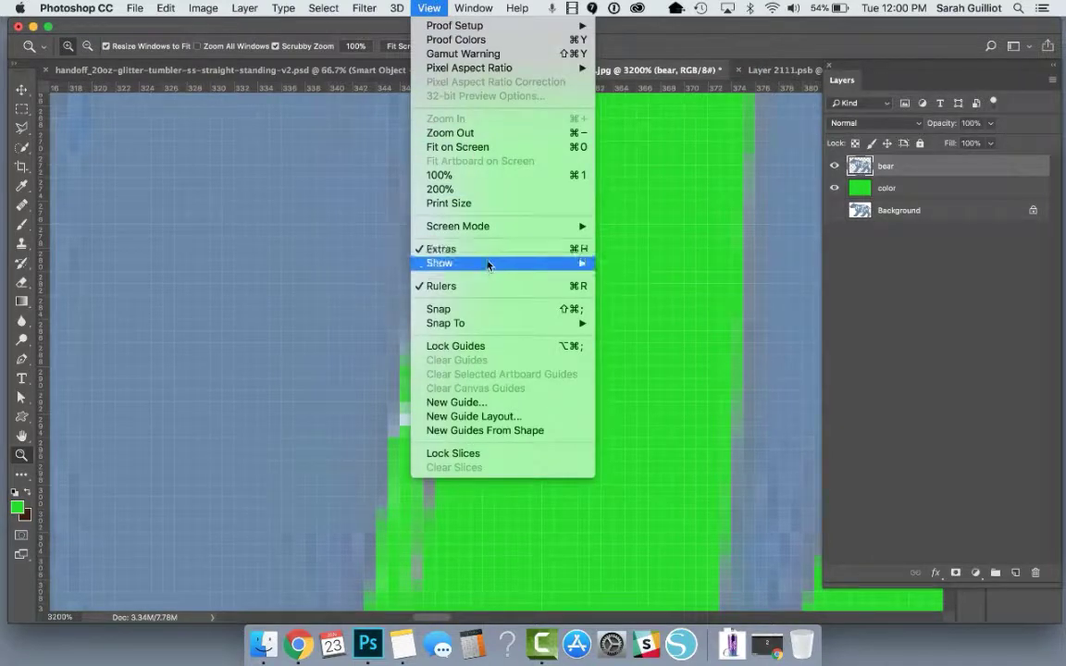
mouse_move(486, 270)
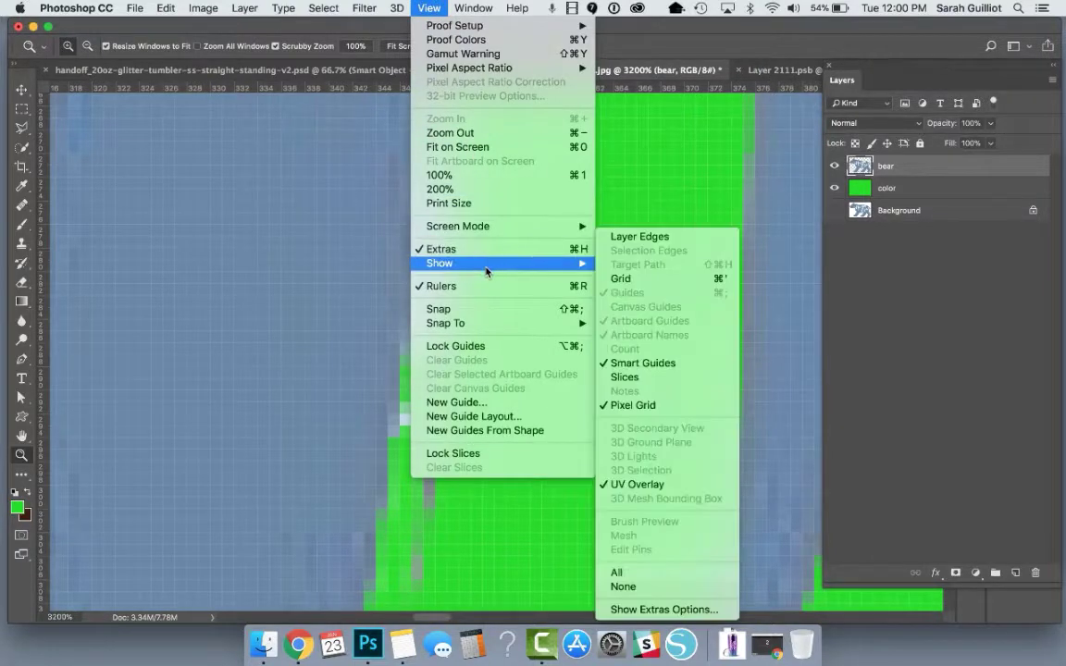
click(654, 405)
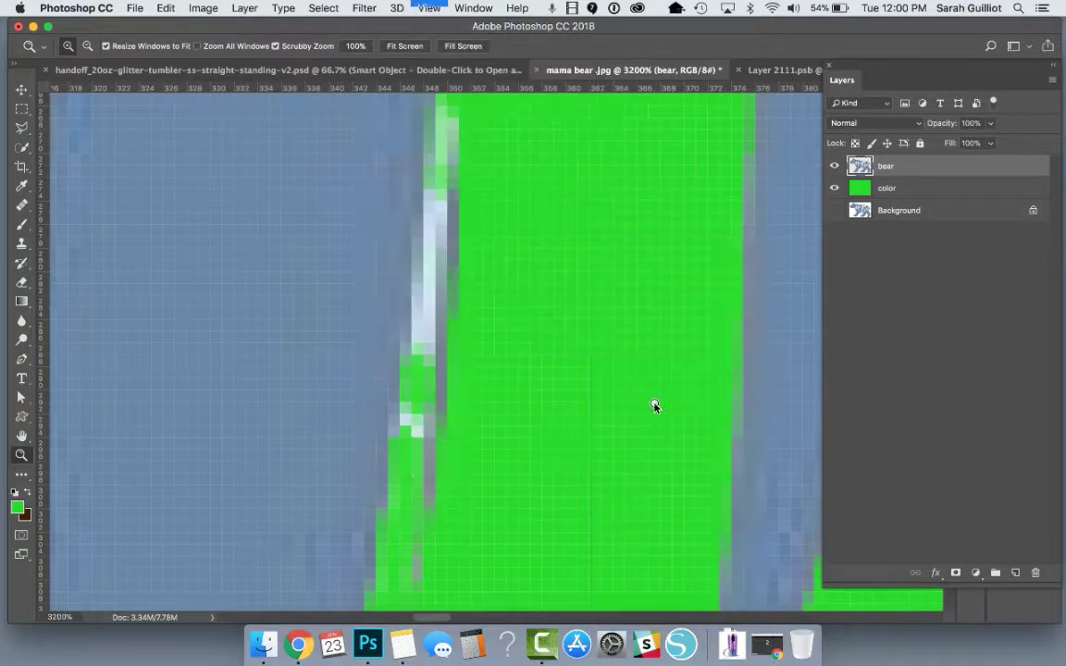
Erase the white pixels along the inner edge of the M's first stem on the bear layer with a 1 px Eraser.
alt+click(521, 330)
alt+click(492, 337)
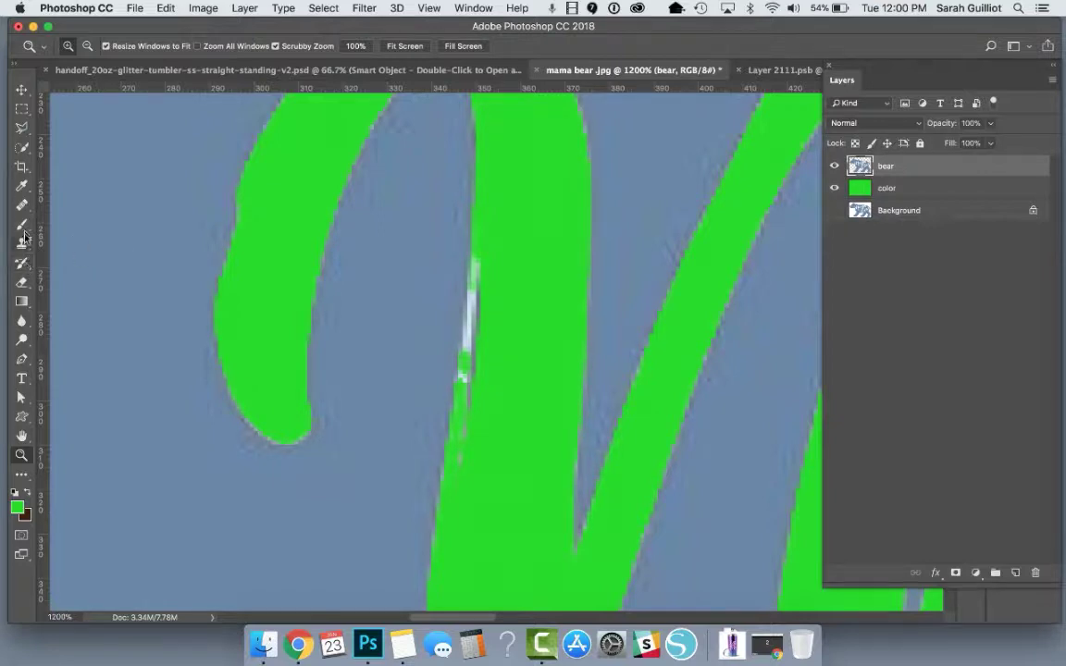
click(22, 283)
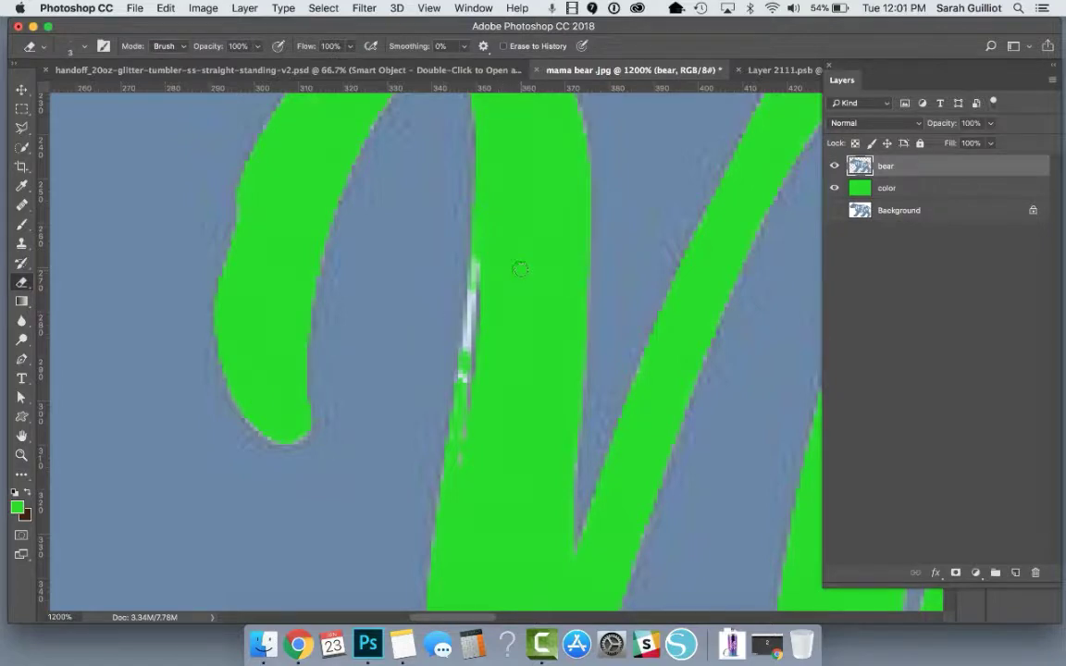
key(bracketright)
key(bracketright)
key(bracketright)
key(bracketright)
key(bracketleft)
key(bracketleft)
key(bracketleft)
key(bracketleft)
drag(474, 286, 467, 354)
drag(473, 283, 472, 281)
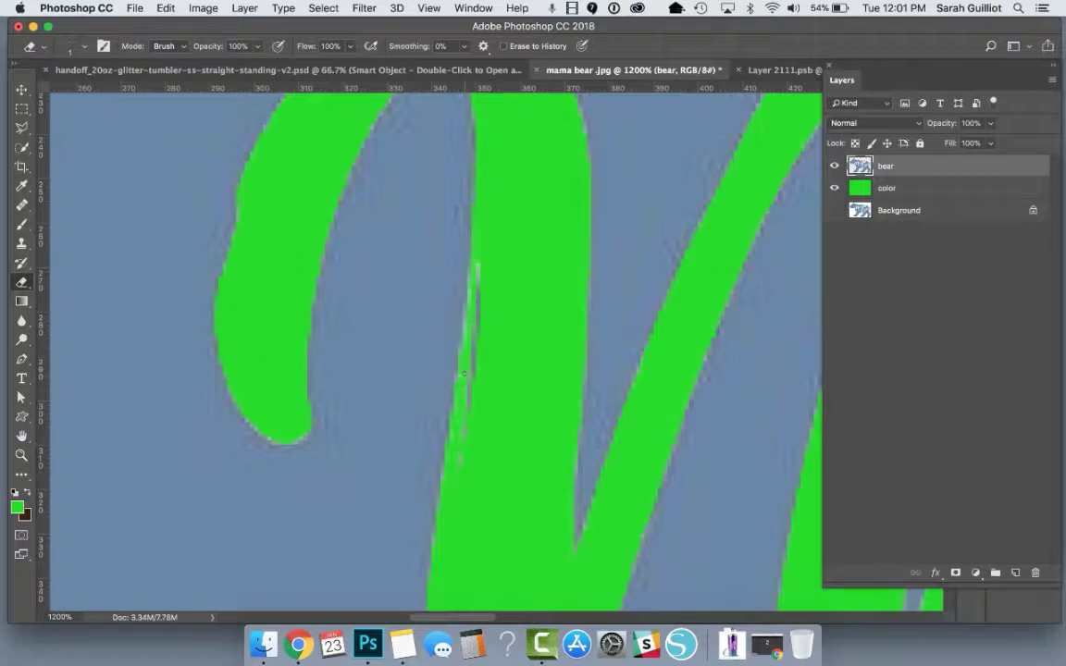
scroll(462, 373, down, 2)
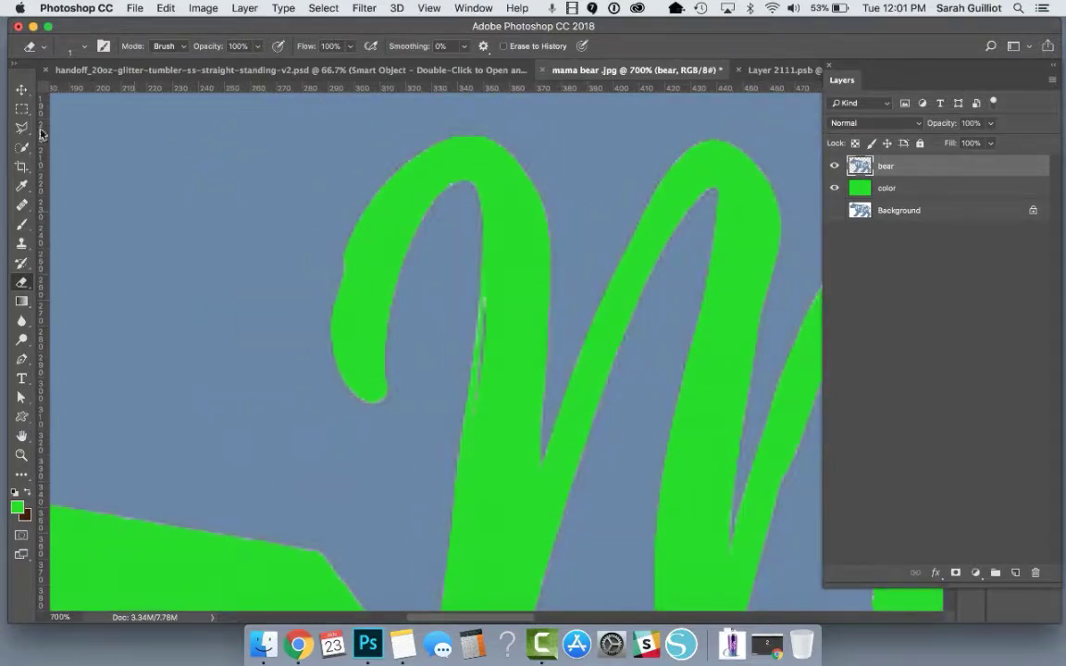
Sample the bear's blue as the foreground colour and get the Brush tool ready at the letter M.
click(21, 90)
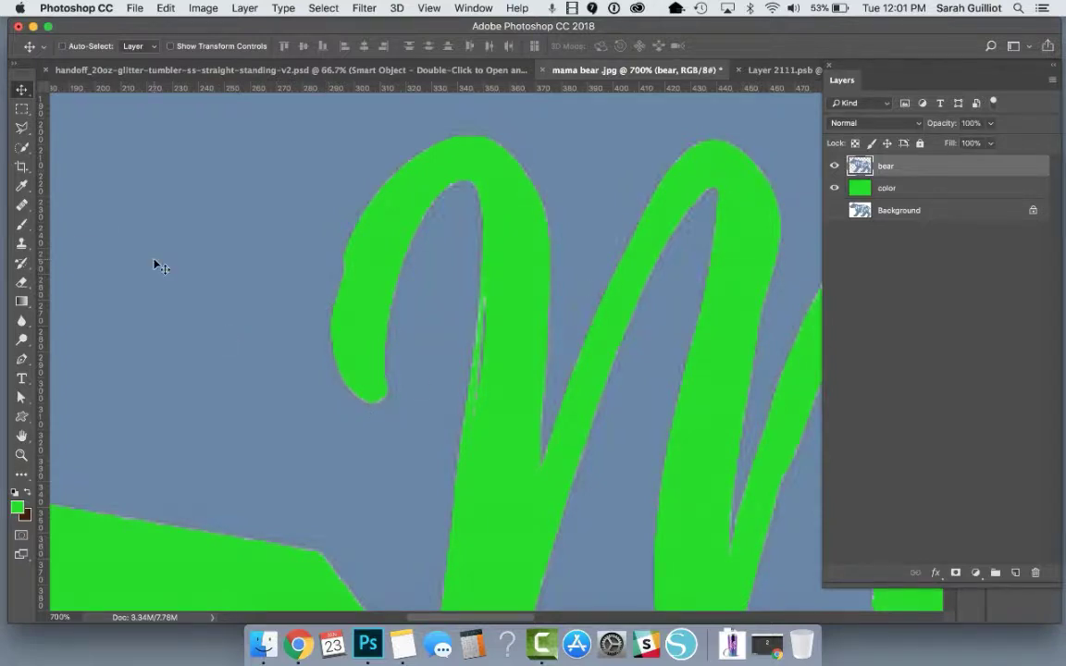
click(21, 185)
click(213, 200)
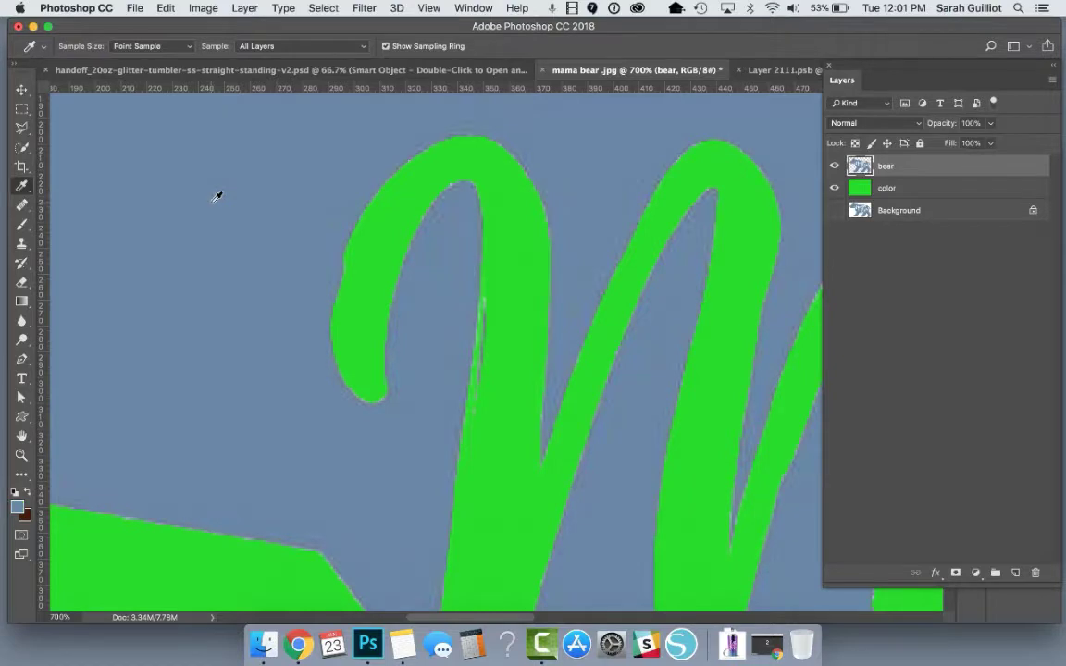
click(21, 224)
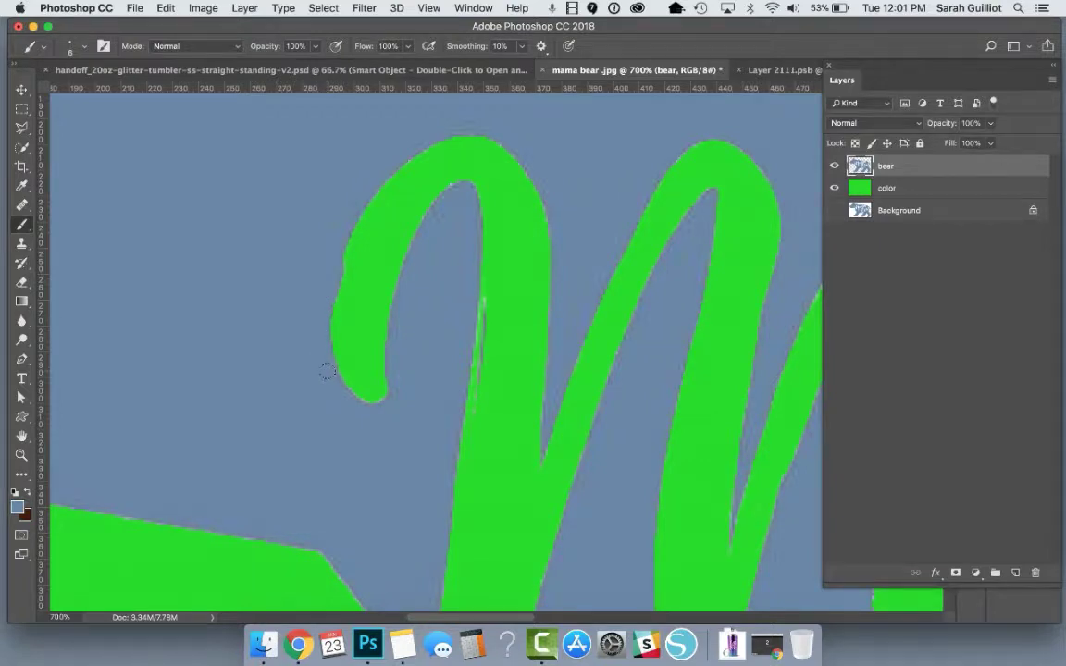
key(super+equal)
key(super+equal)
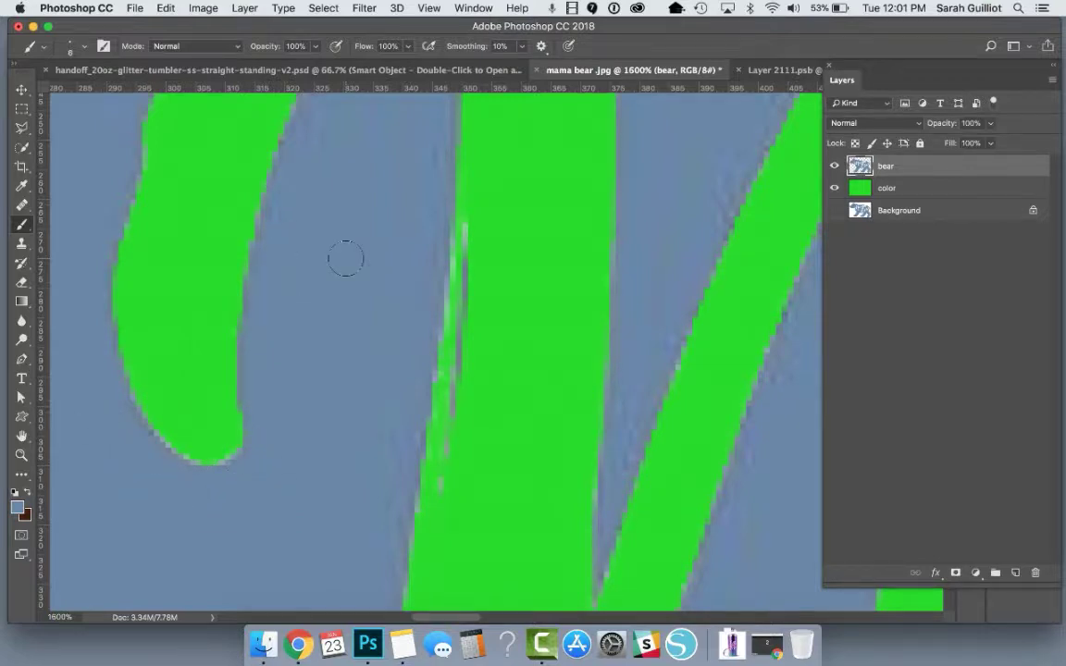
scroll(346, 258, up, 5)
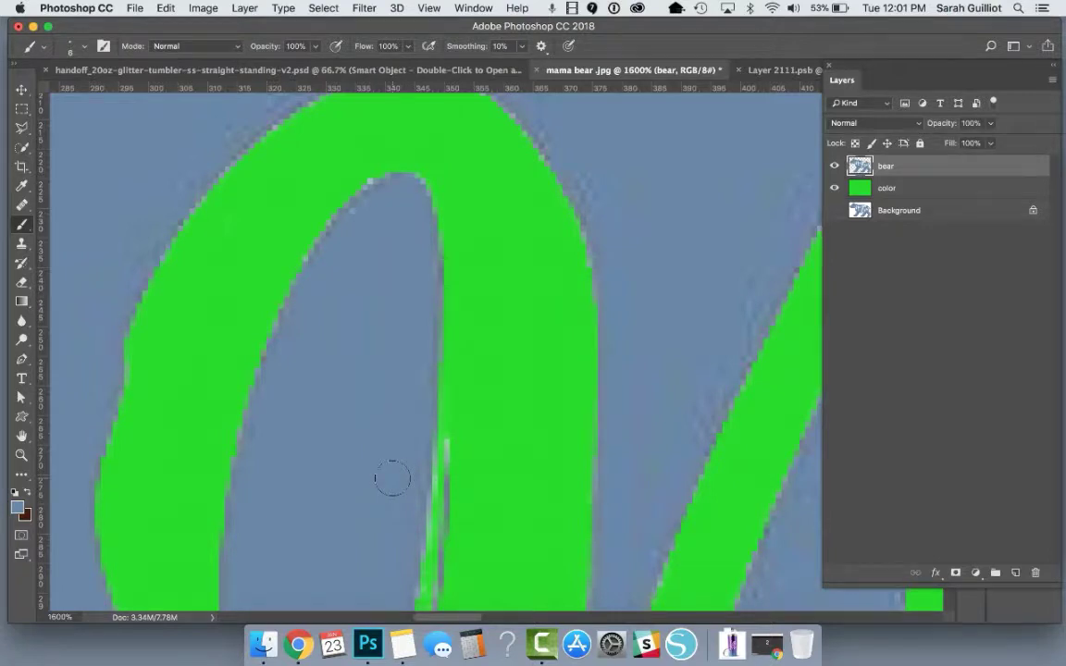
Delete the green color layer and make the bear layer active.
key(super+1)
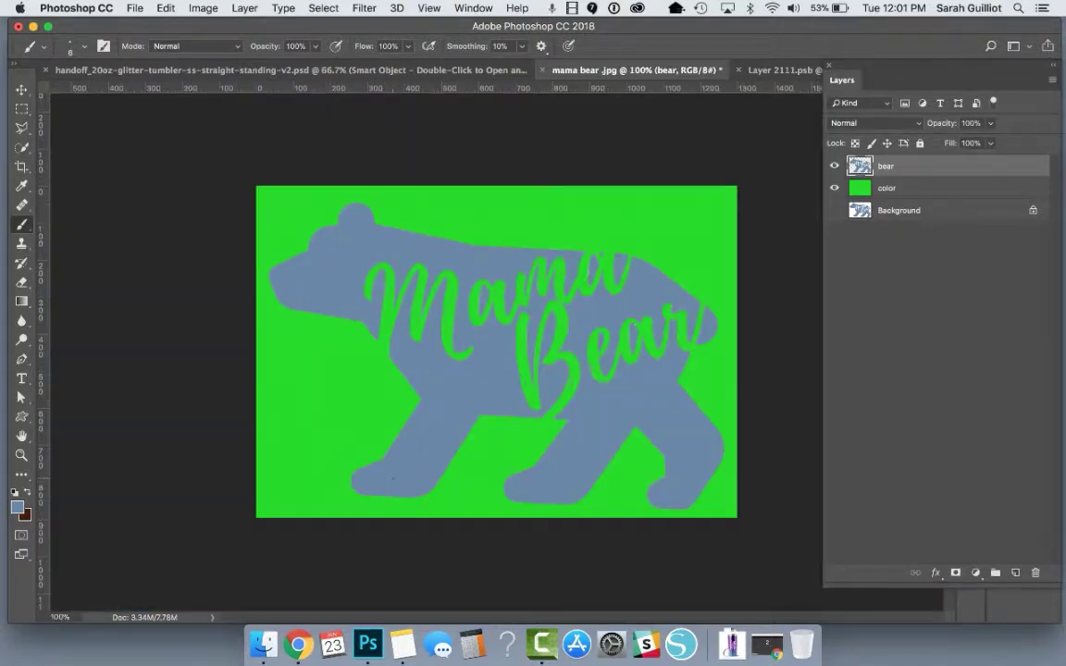
click(933, 187)
key(Delete)
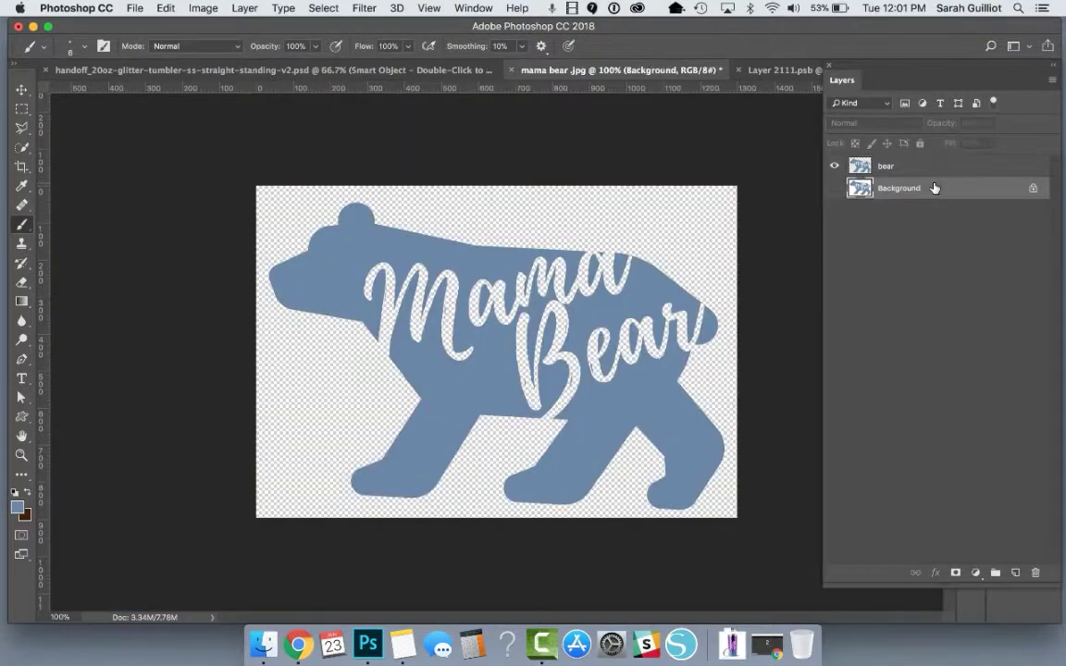
click(914, 172)
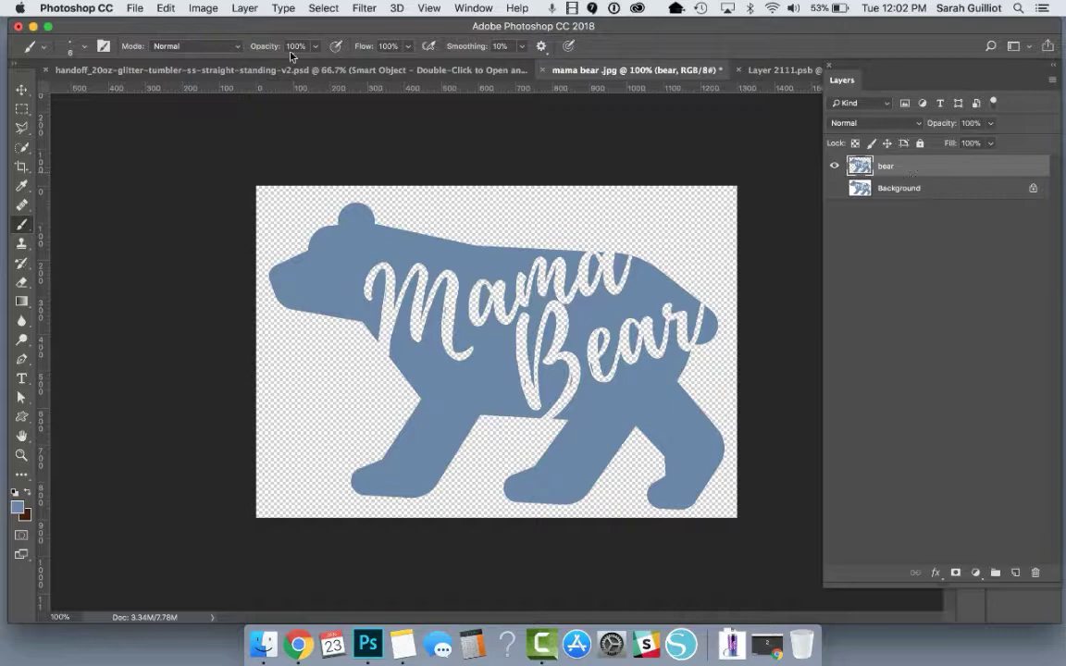
Save the layered bear artwork as "mama bear .psd" in Photoshop format in the design_help folder.
click(136, 8)
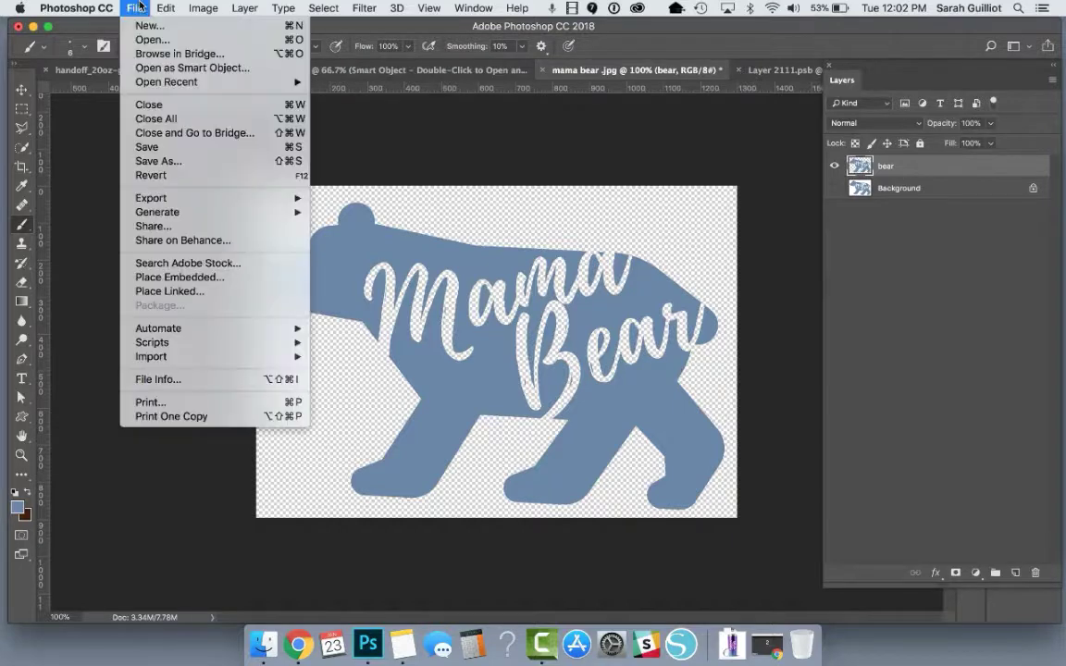
click(154, 159)
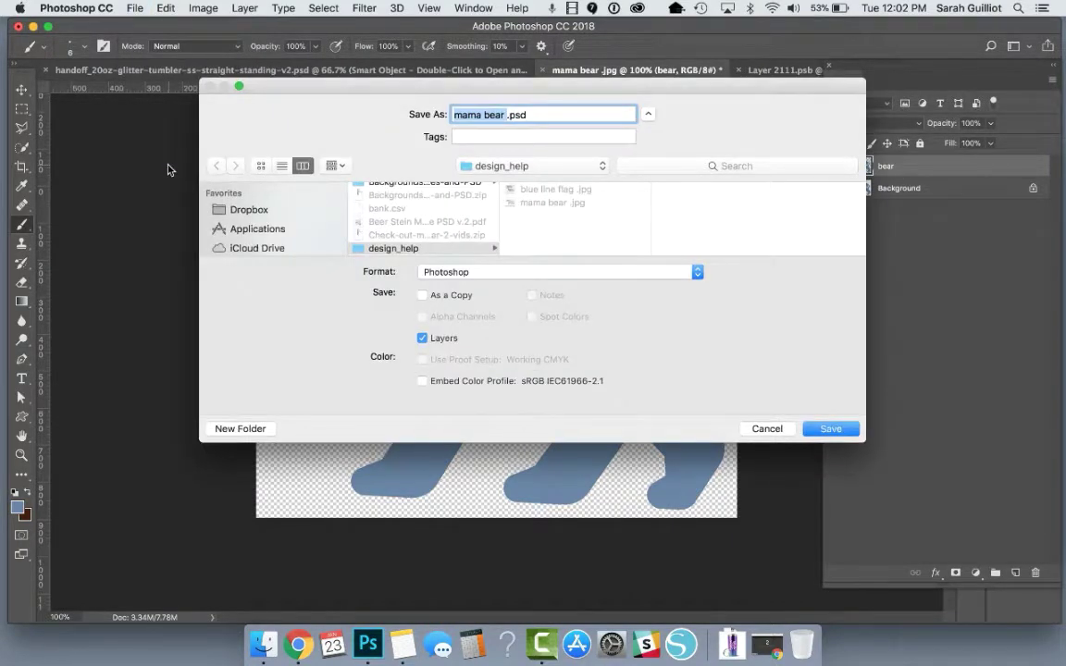
click(834, 429)
click(711, 255)
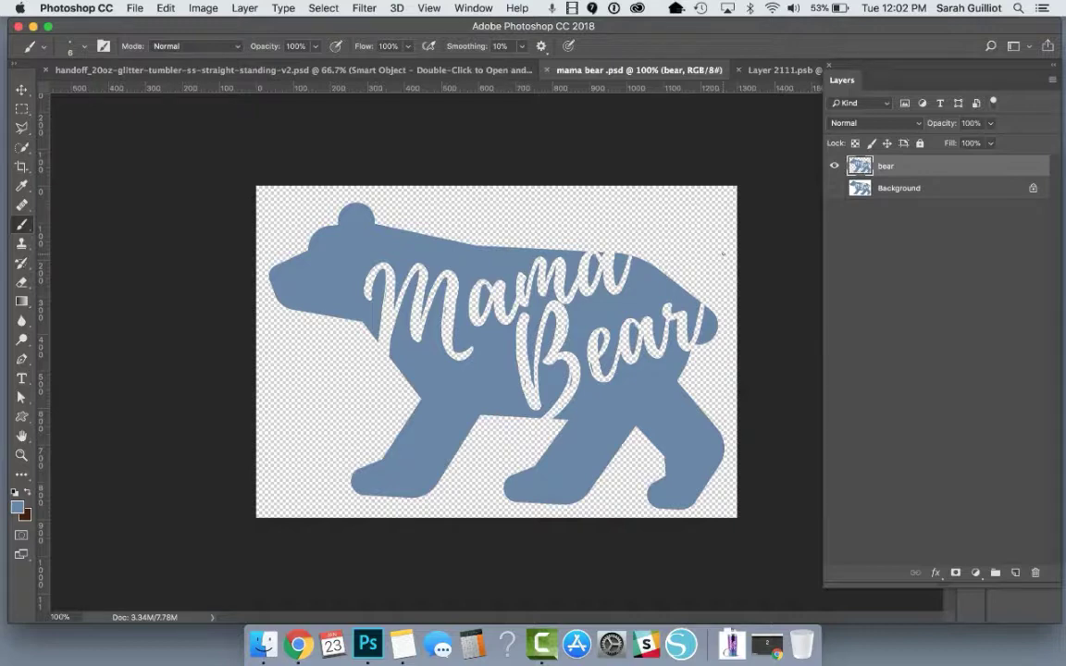
Save a PNG copy as "mama bear .png" in the design_help folder with the large file size (fastest saving) option.
click(129, 7)
click(179, 170)
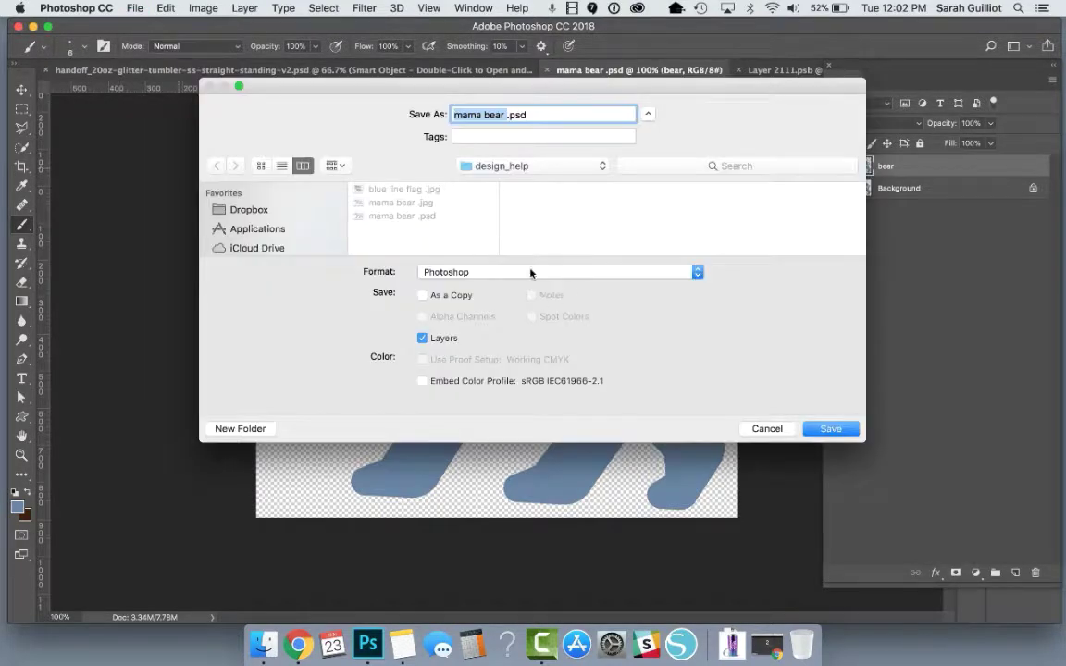
click(530, 272)
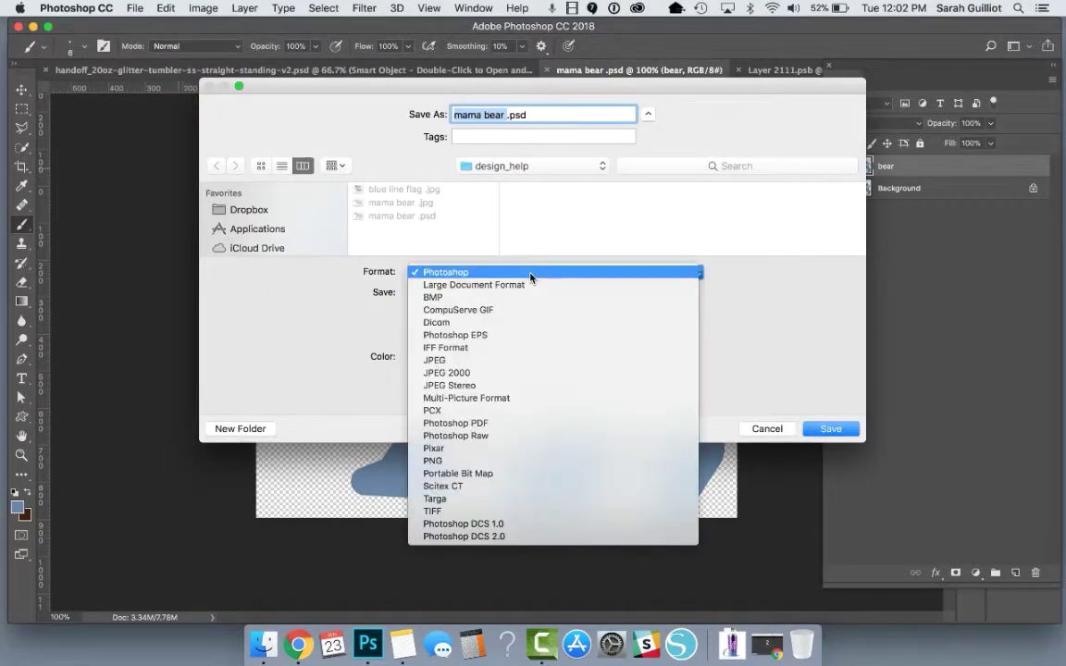
click(524, 461)
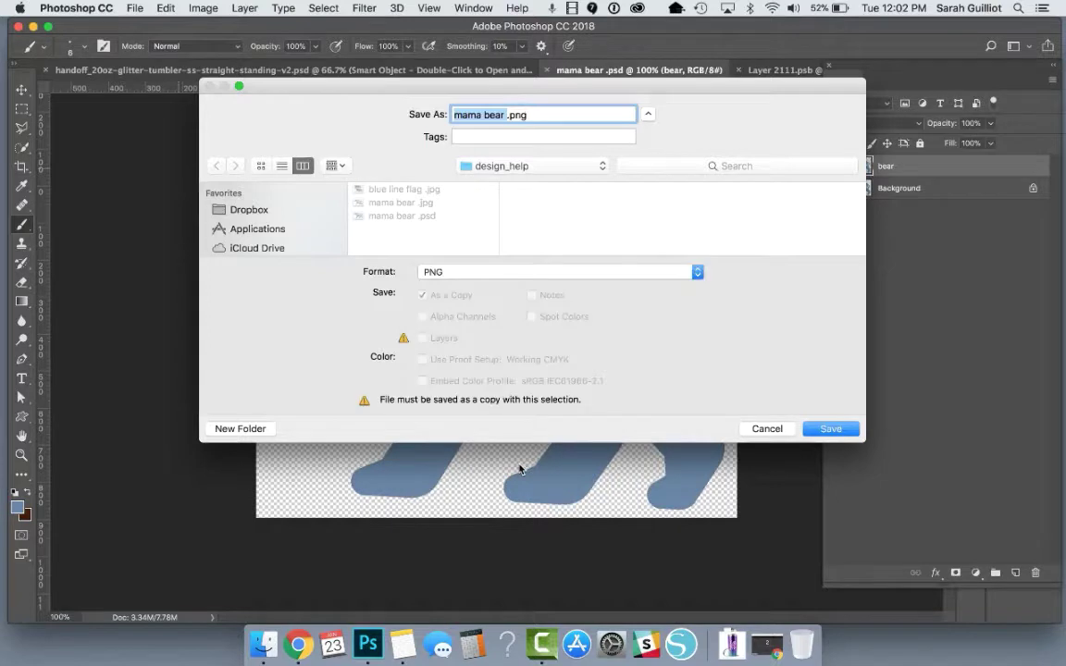
click(835, 432)
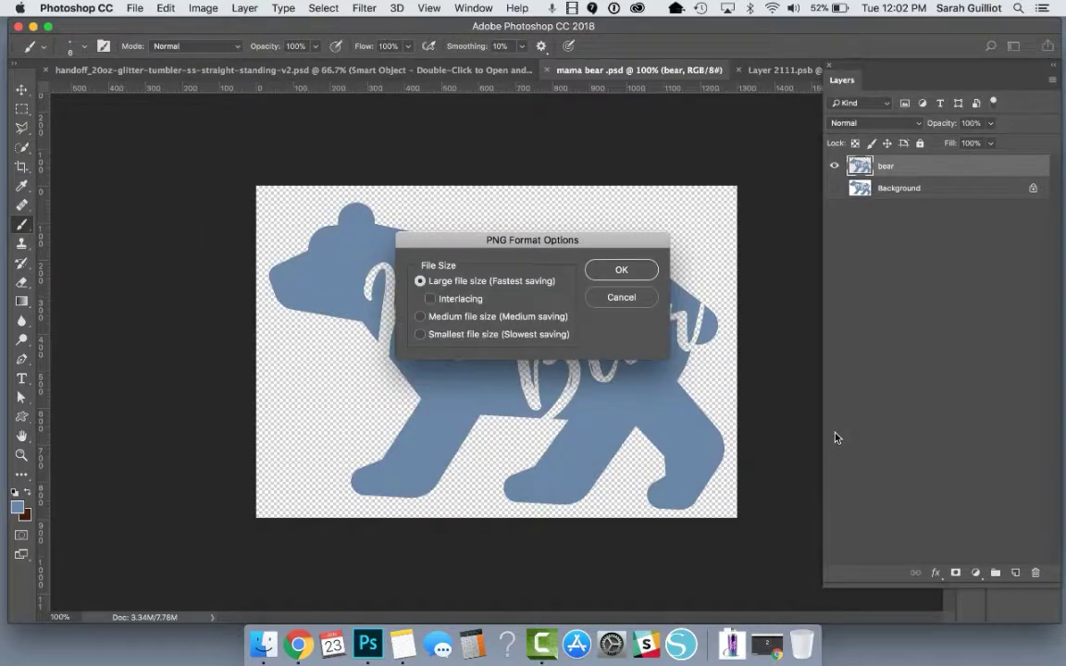
click(626, 269)
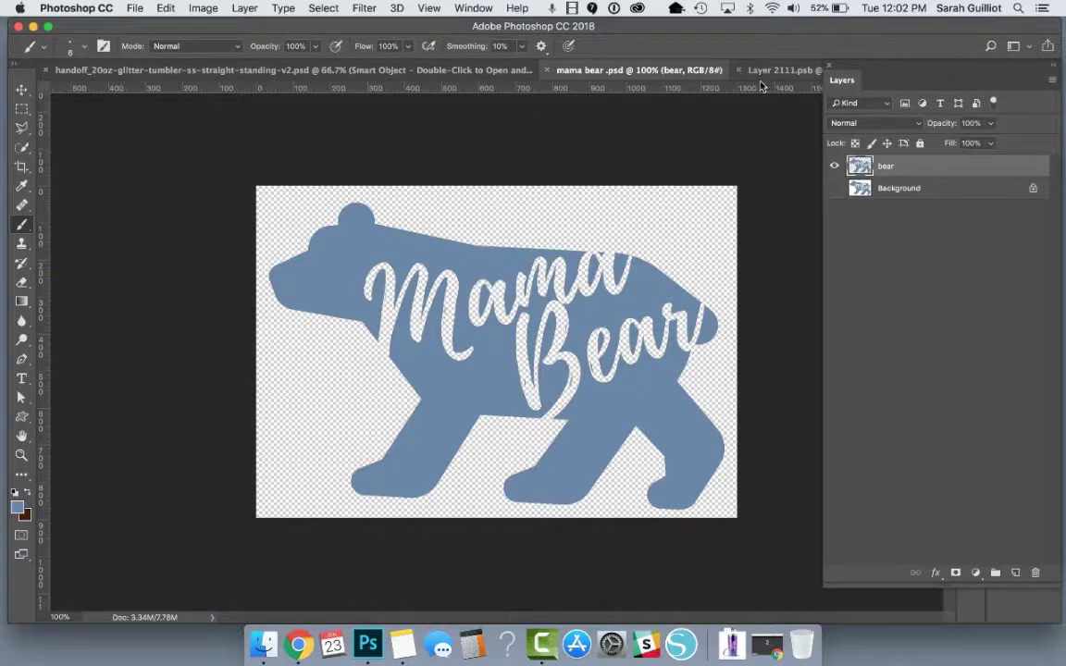
Select the entire canvas and copy the cleaned artwork from the bear layer.
click(834, 166)
click(834, 166)
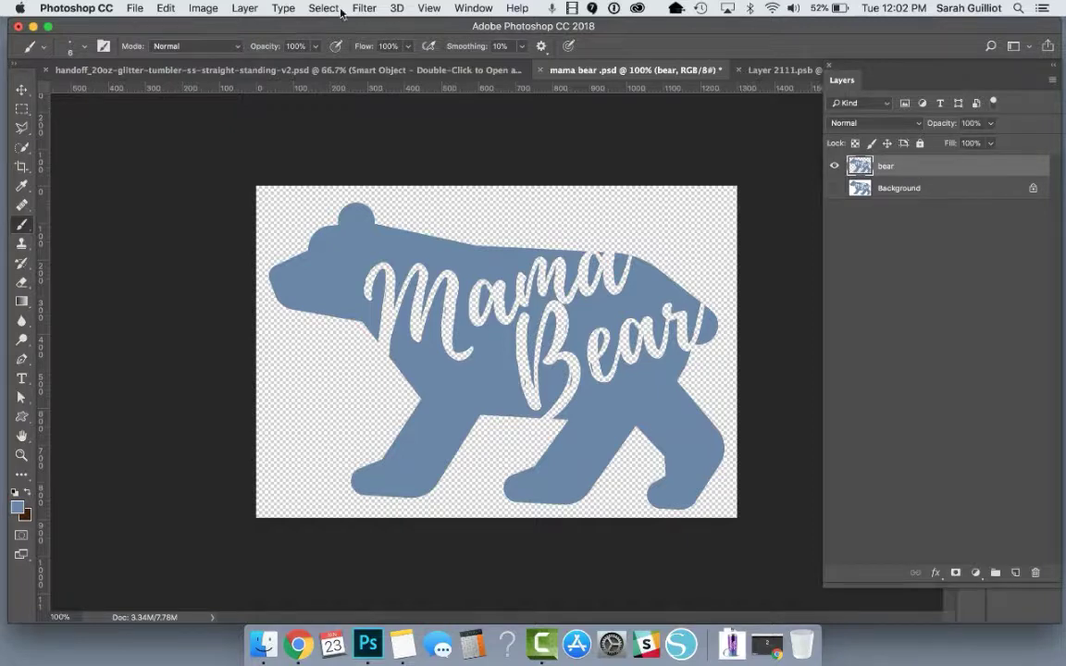
click(311, 8)
click(332, 34)
click(165, 8)
click(197, 116)
Close the Layer 2111.psb document and reopen it from the design smart object in the tumbler mockup.
click(479, 72)
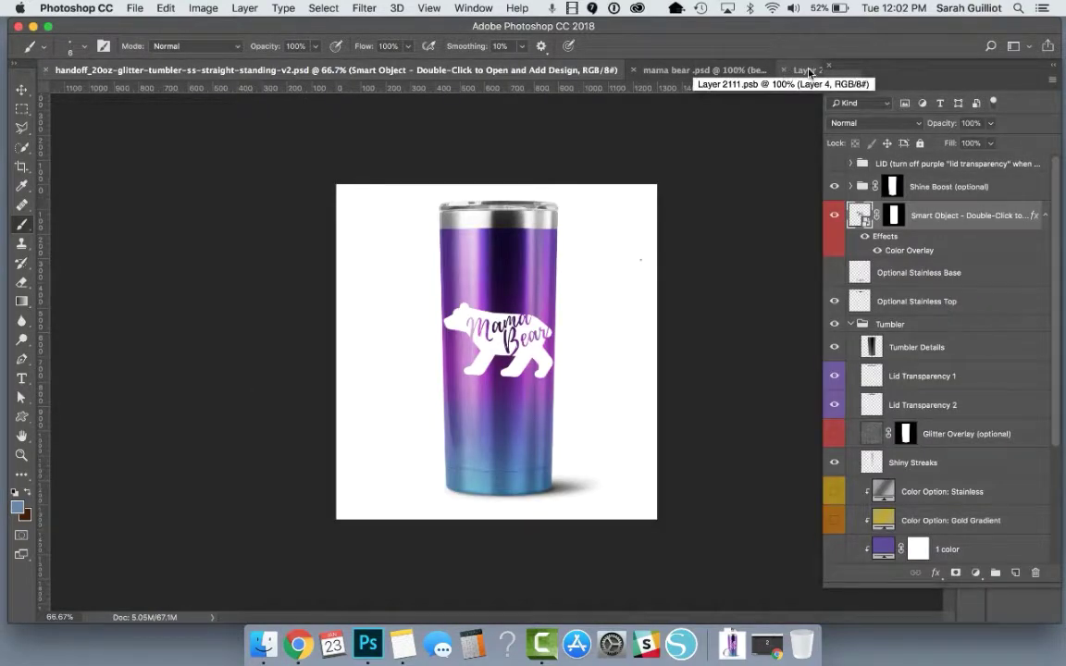
drag(867, 65, 845, 124)
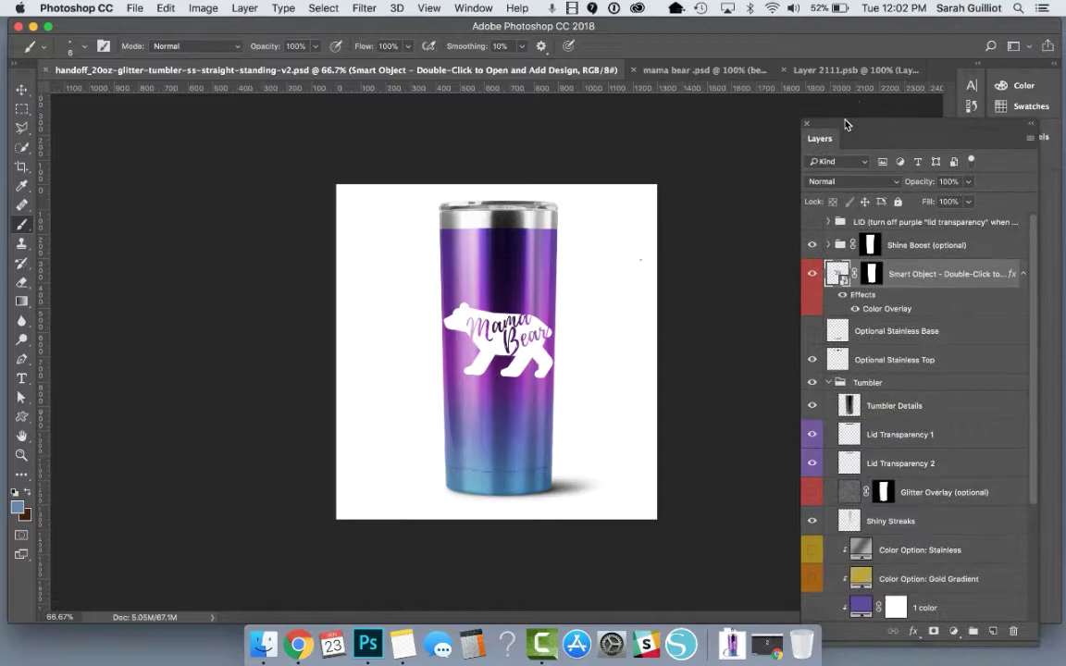
click(813, 71)
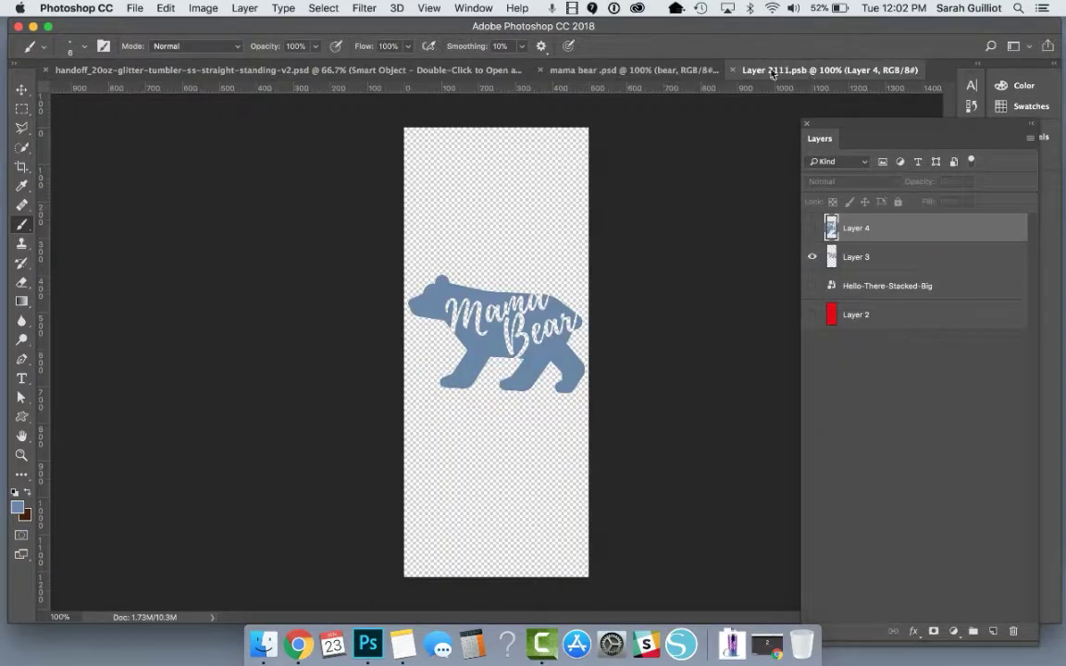
click(735, 71)
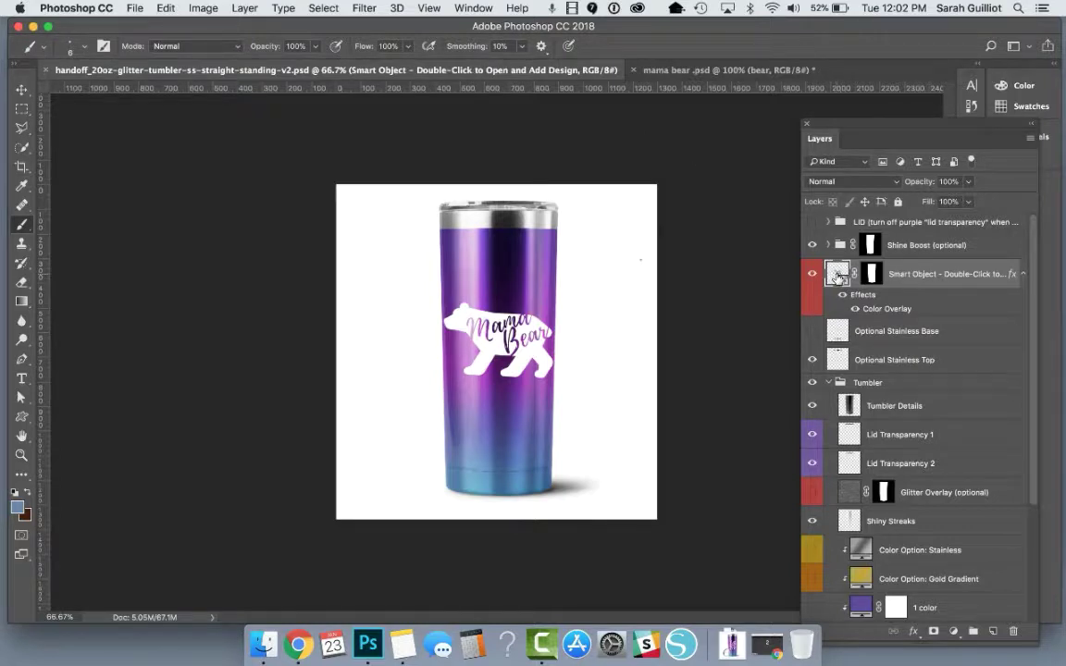
double_click(838, 275)
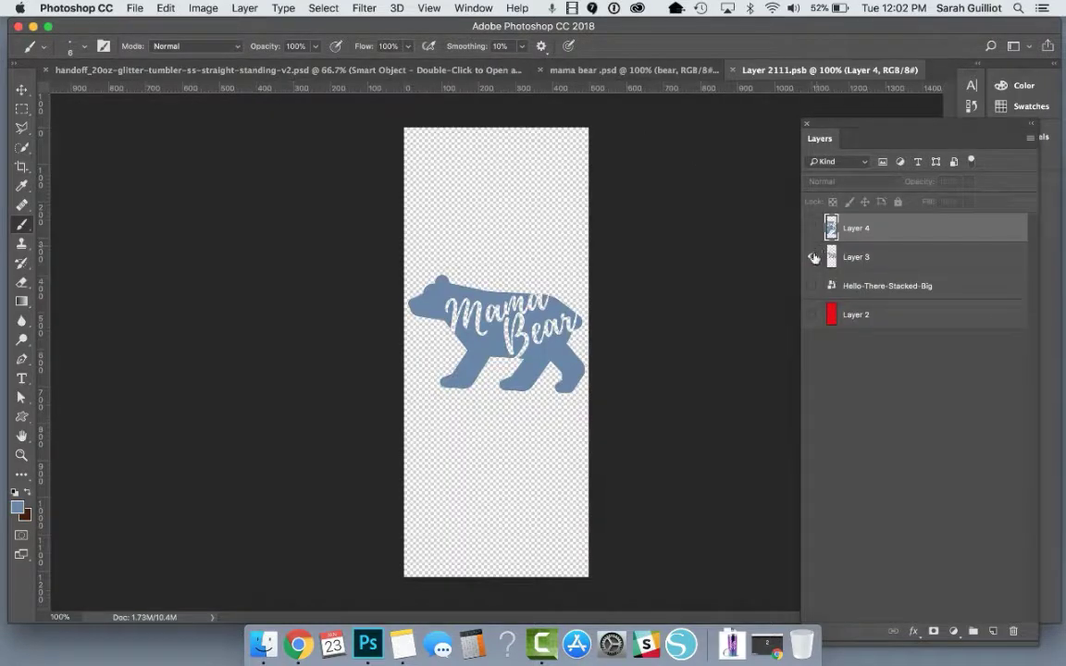
Hide Layer 3 with the old bear and paste the cleaned bear artwork into the smart object.
click(812, 257)
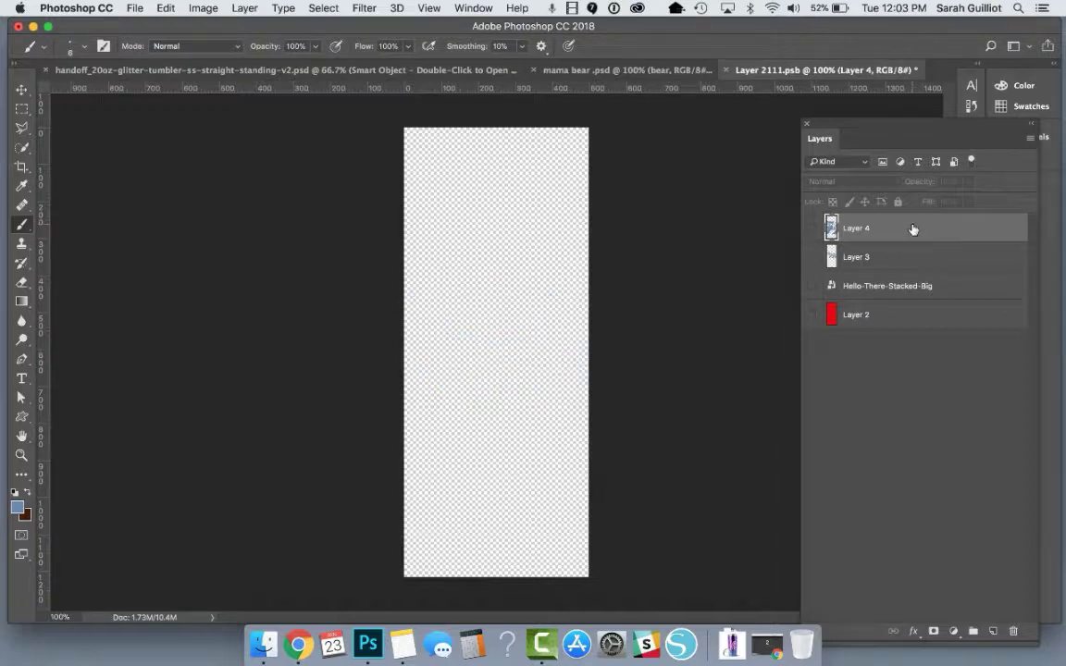
key(super+v)
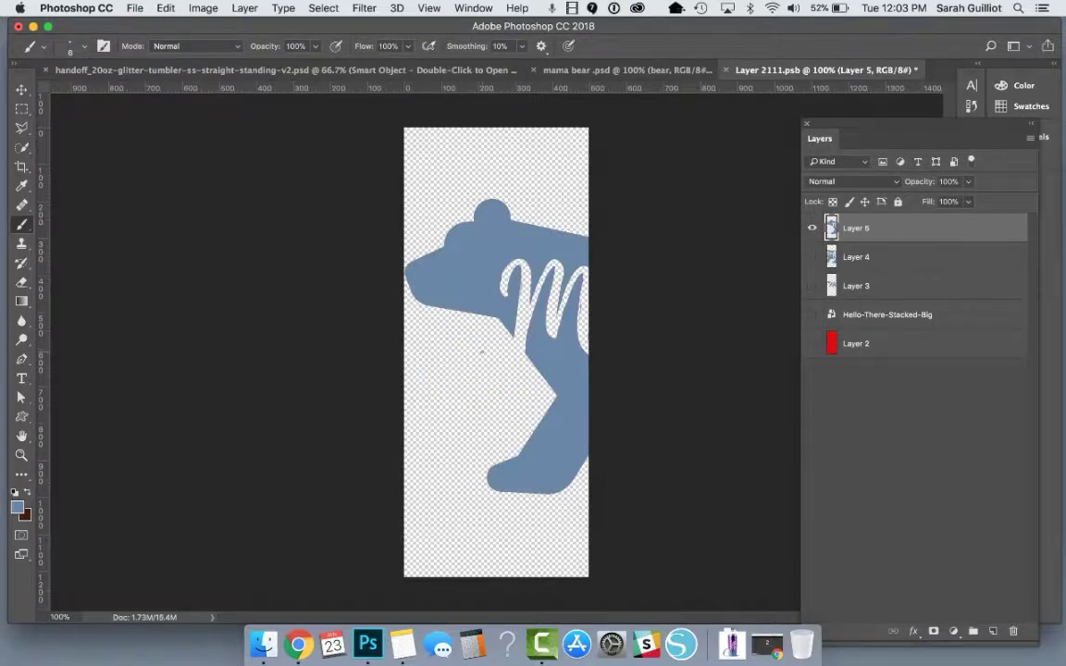
Scale the pasted bear on Layer 5 to about 37% and position it midway down the smart object's canvas.
key(super+t)
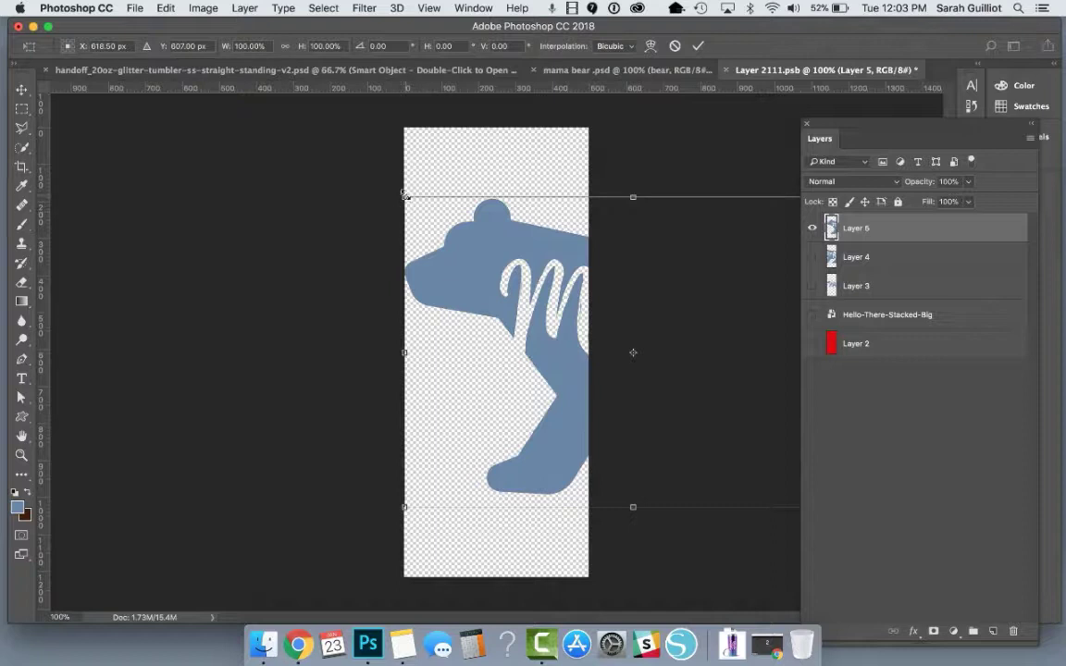
drag(403, 195, 685, 366)
drag(716, 430, 454, 316)
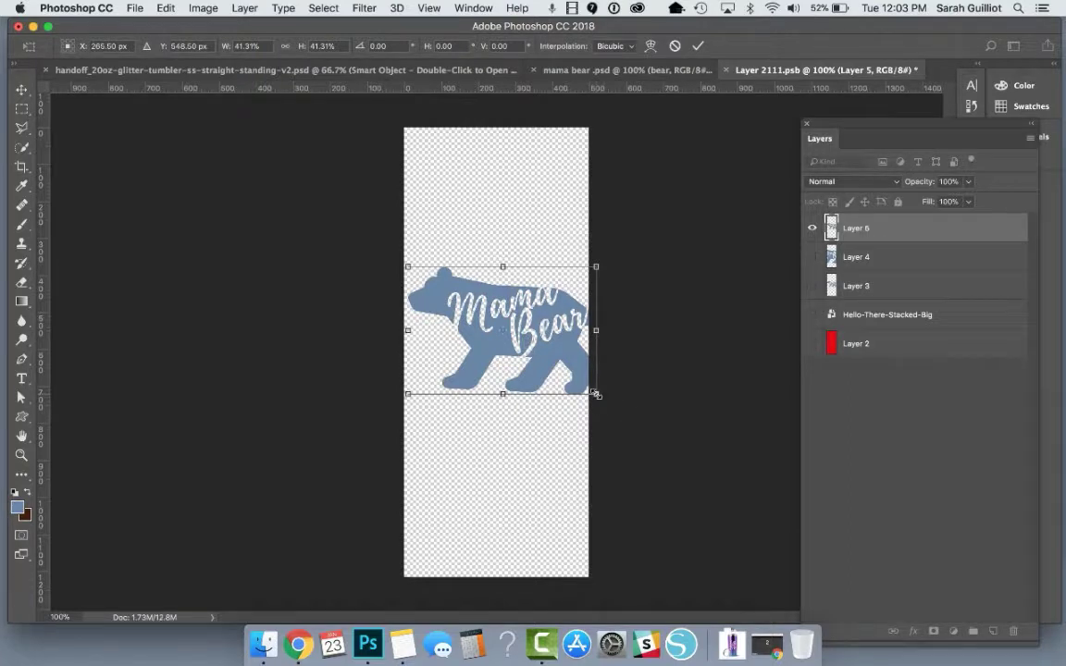
drag(596, 395, 578, 380)
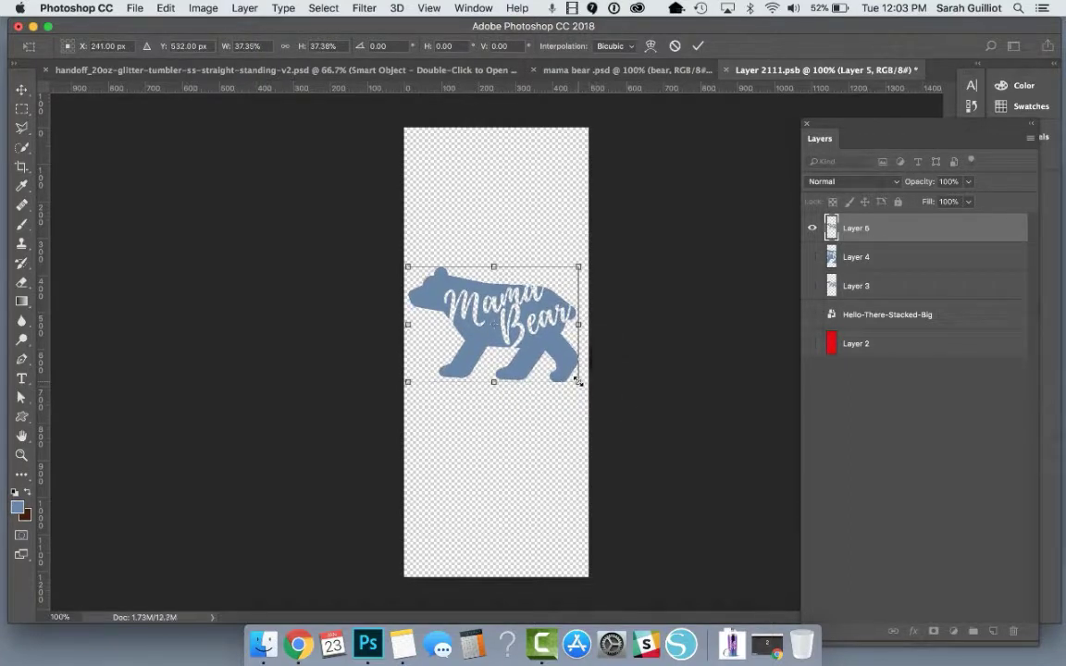
drag(457, 300, 461, 322)
key(Return)
key(b)
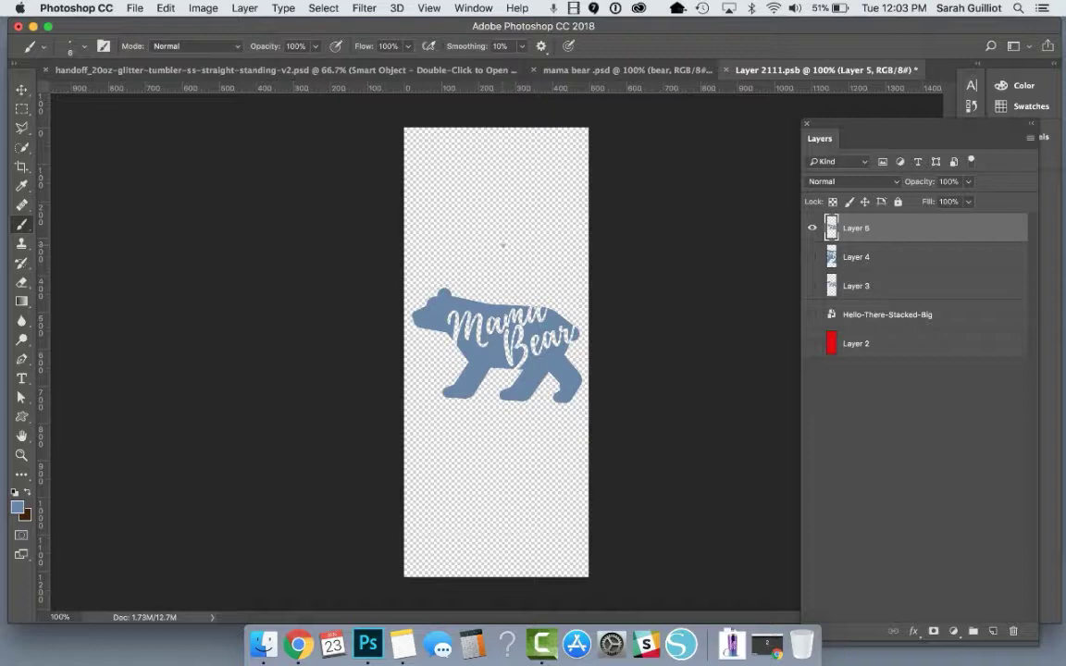
Save the smart object and inspect the scaled bear on the tumbler mockup up close.
click(134, 8)
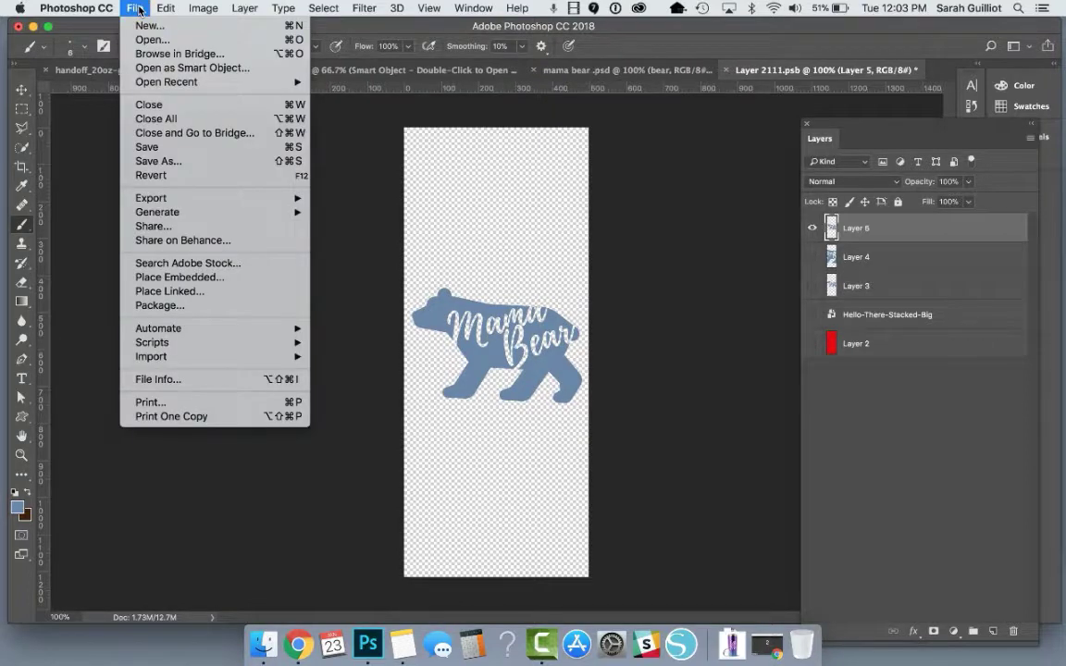
click(148, 148)
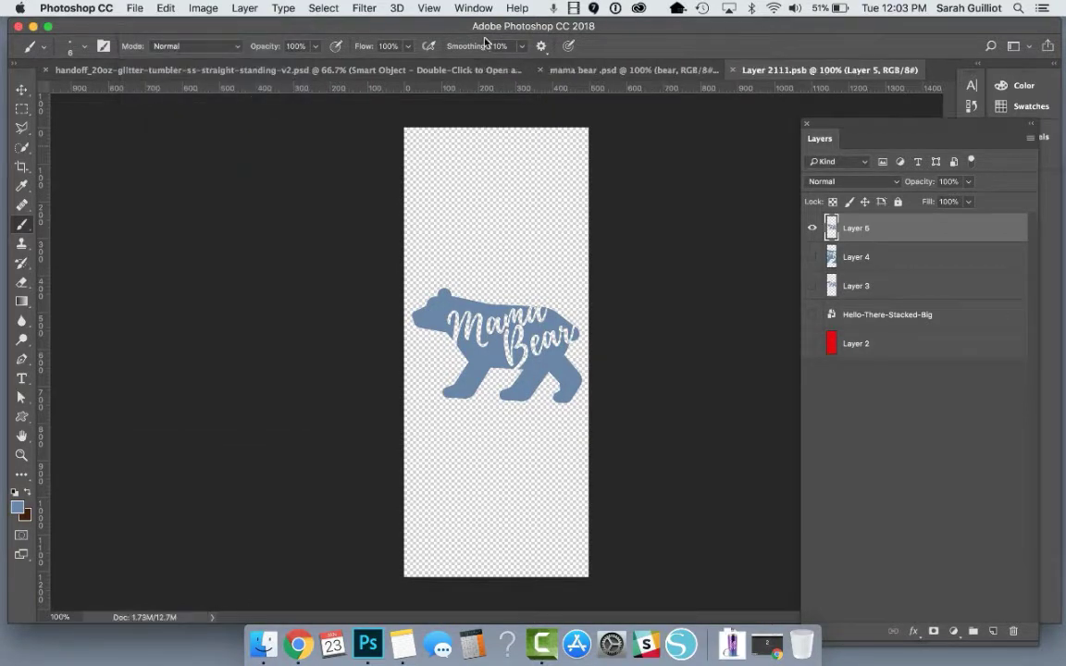
click(396, 74)
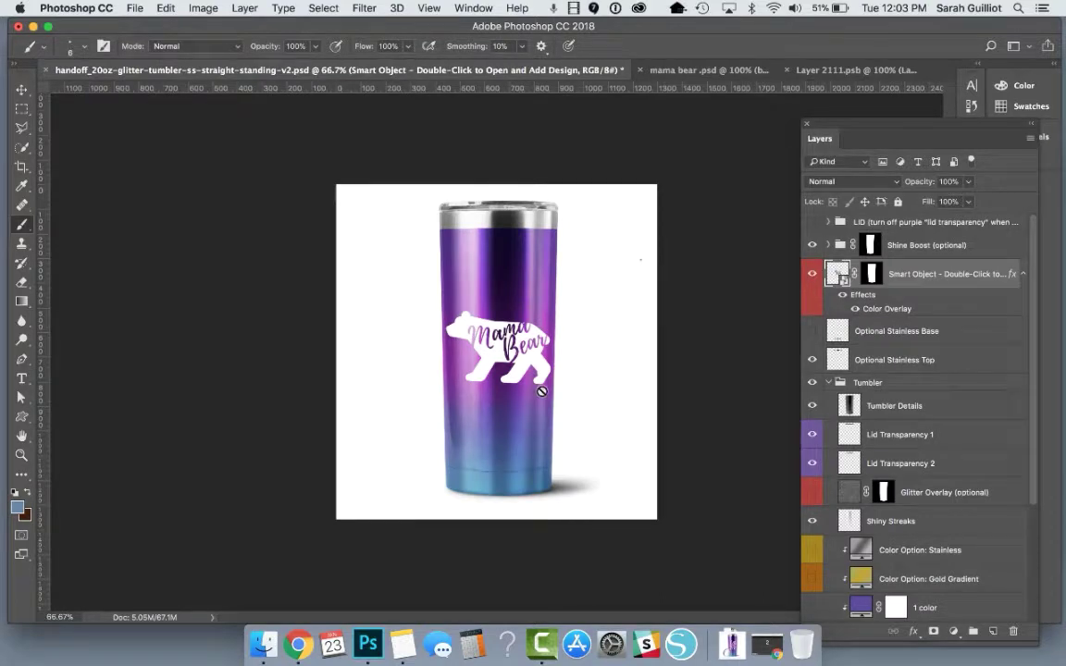
key(super+equal)
key(super+equal)
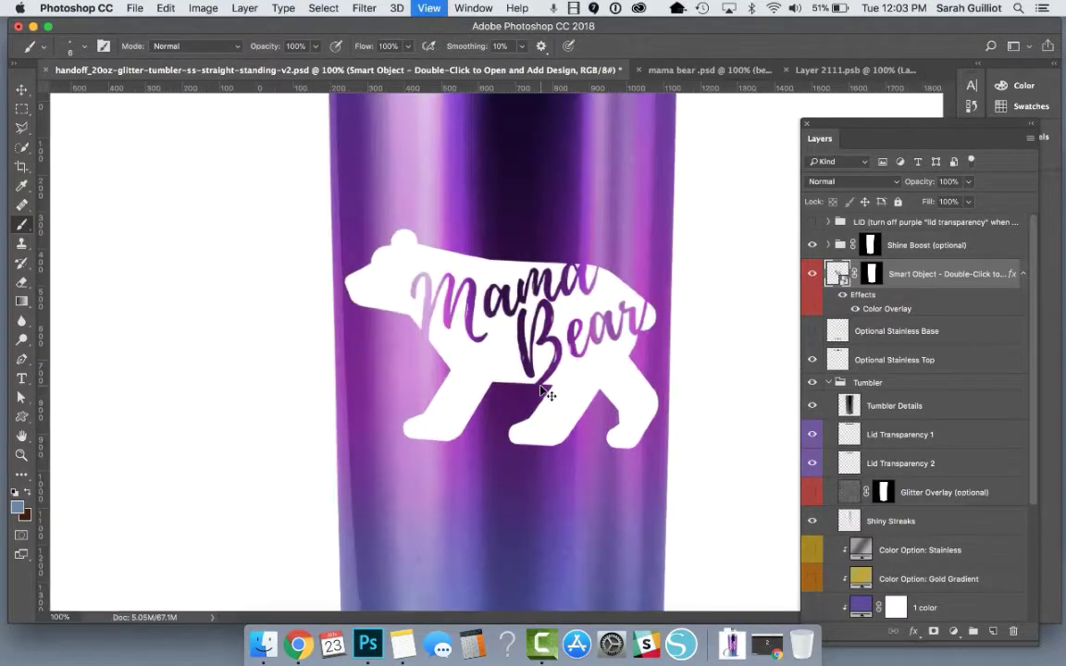
key(super+minus)
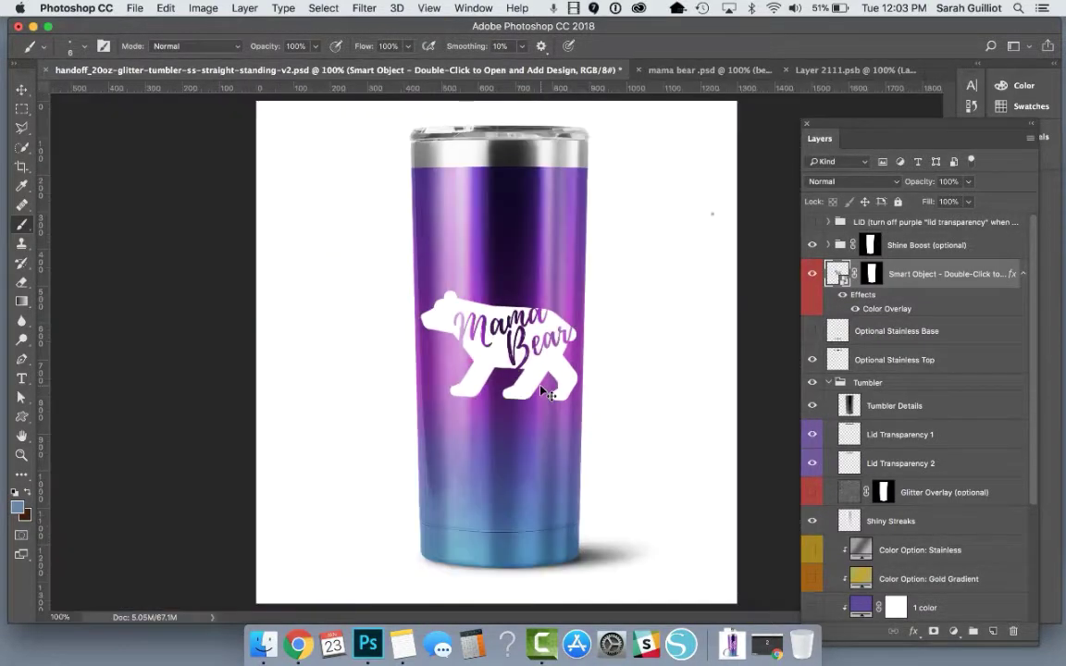
Paste a full-size bear into the smart object, hide Layer 5, save, and view the oversized design on the tumbler.
click(814, 70)
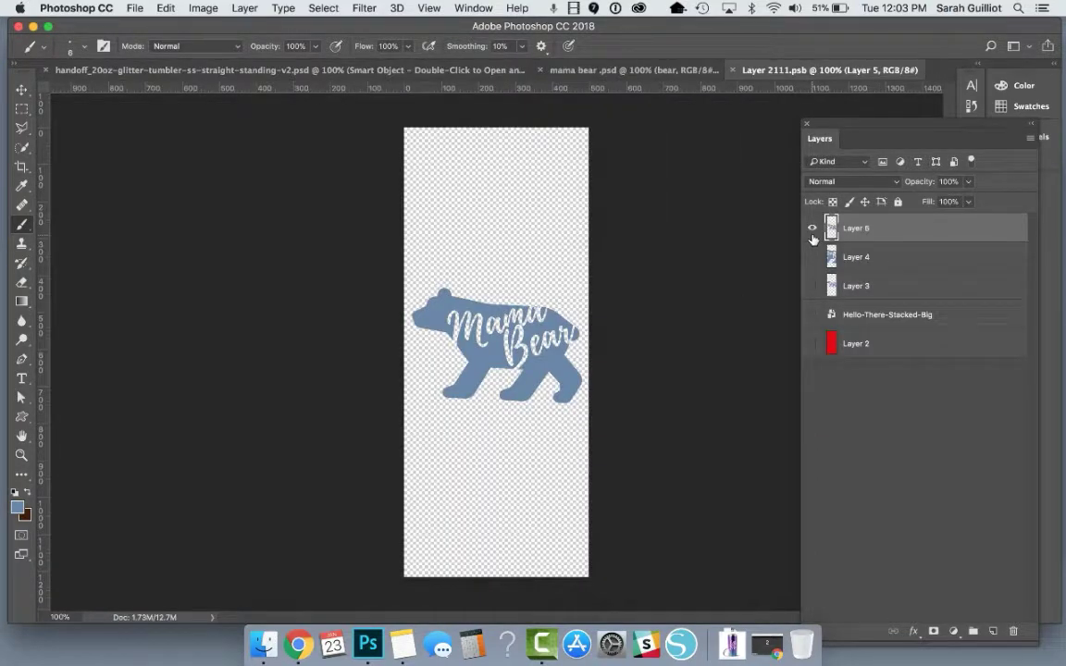
key(super+v)
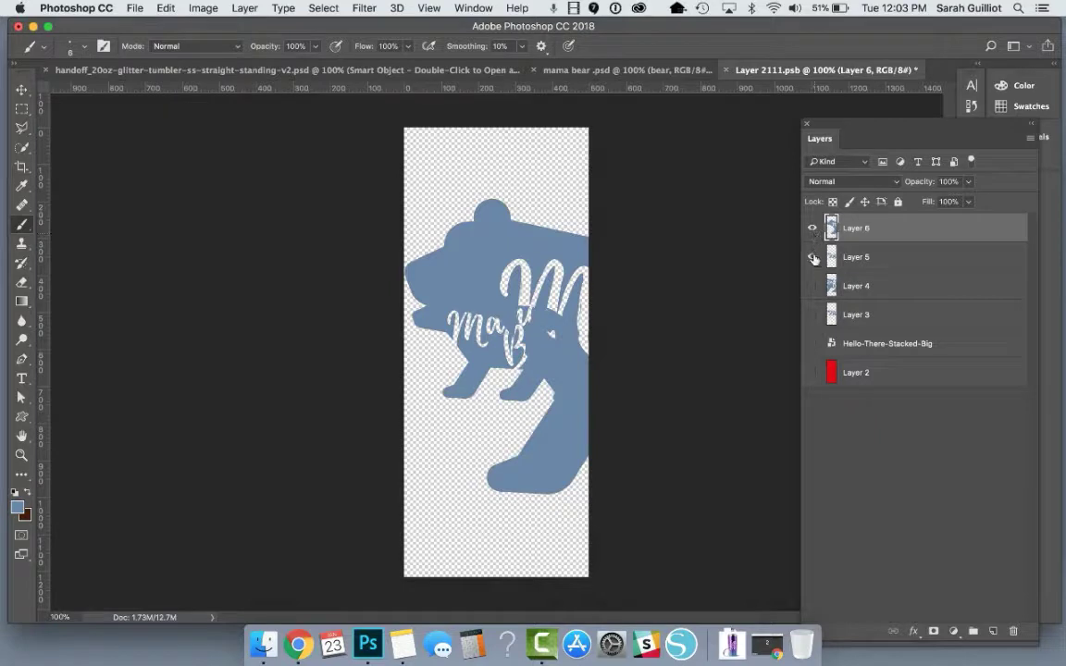
click(813, 257)
key(super+s)
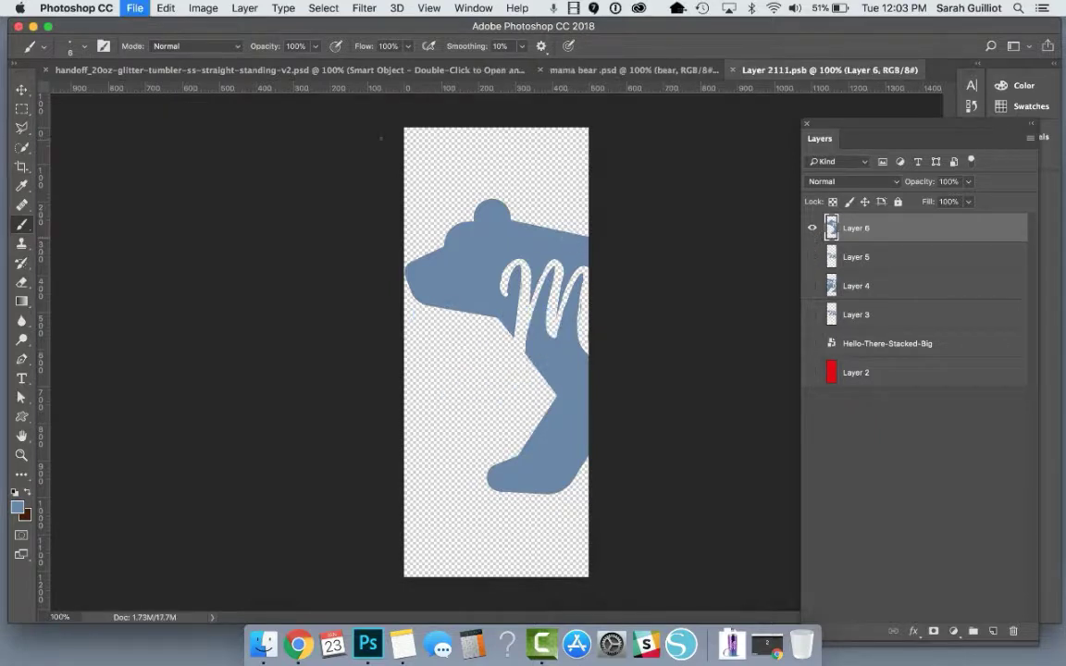
click(231, 71)
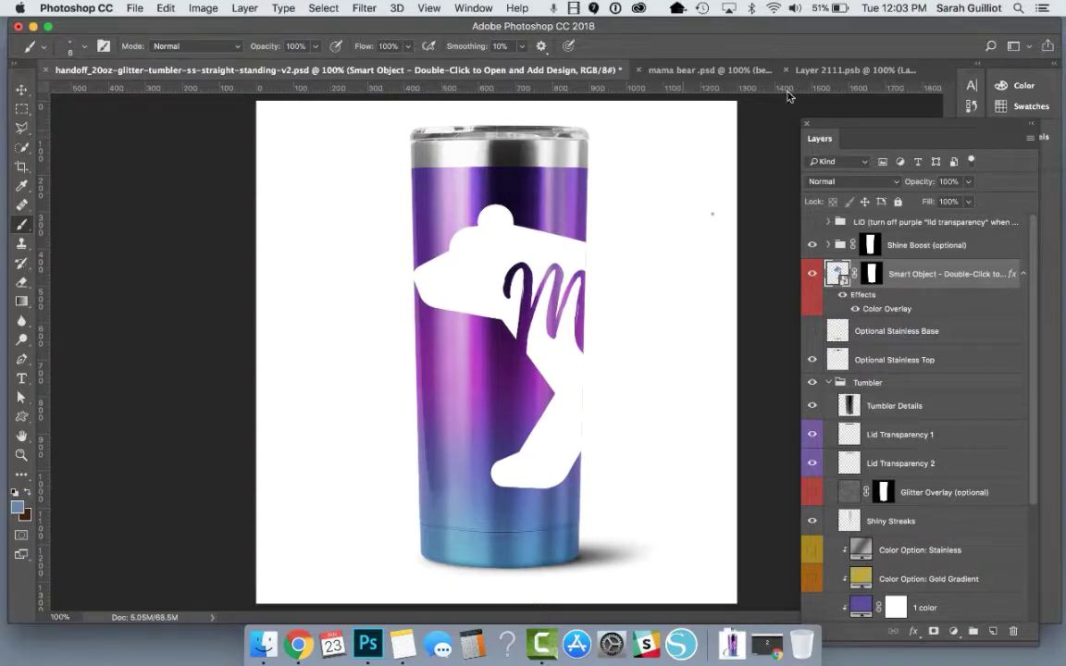
Hide Layer 6, show the scaled bear on Layer 5, save the smart object, and return to the tumbler mockup.
click(824, 72)
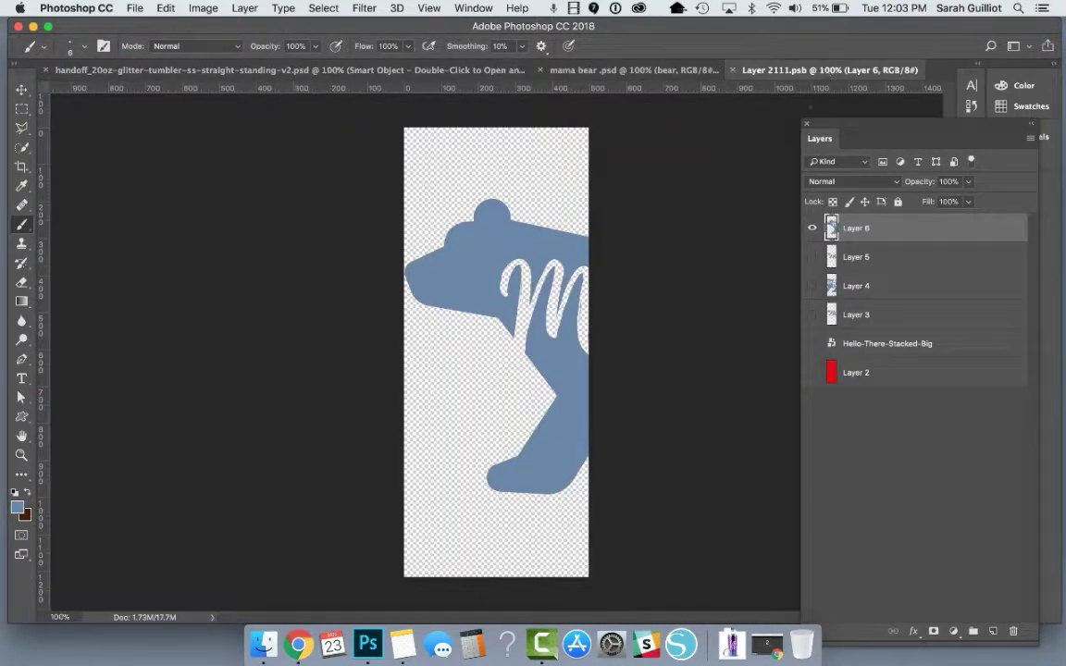
click(814, 228)
click(813, 257)
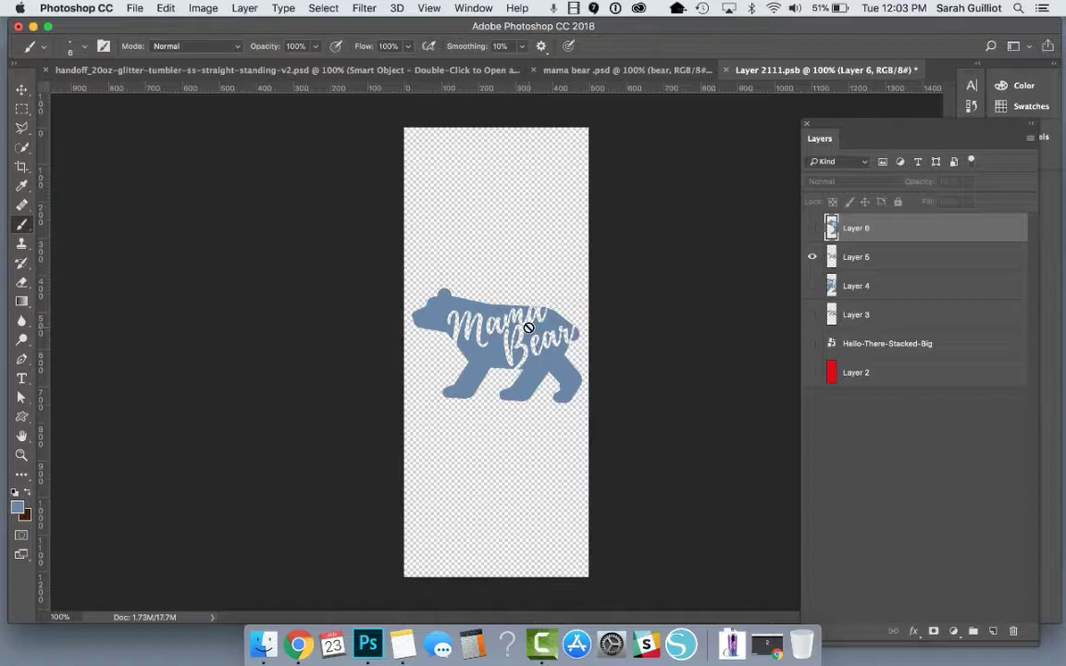
key(super+s)
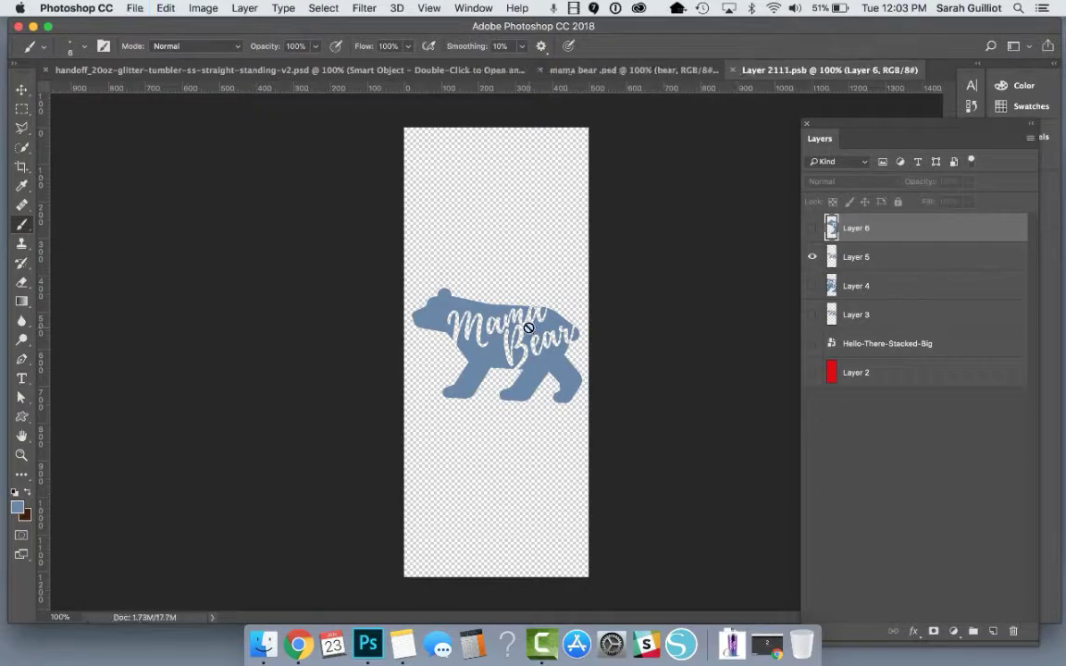
click(269, 72)
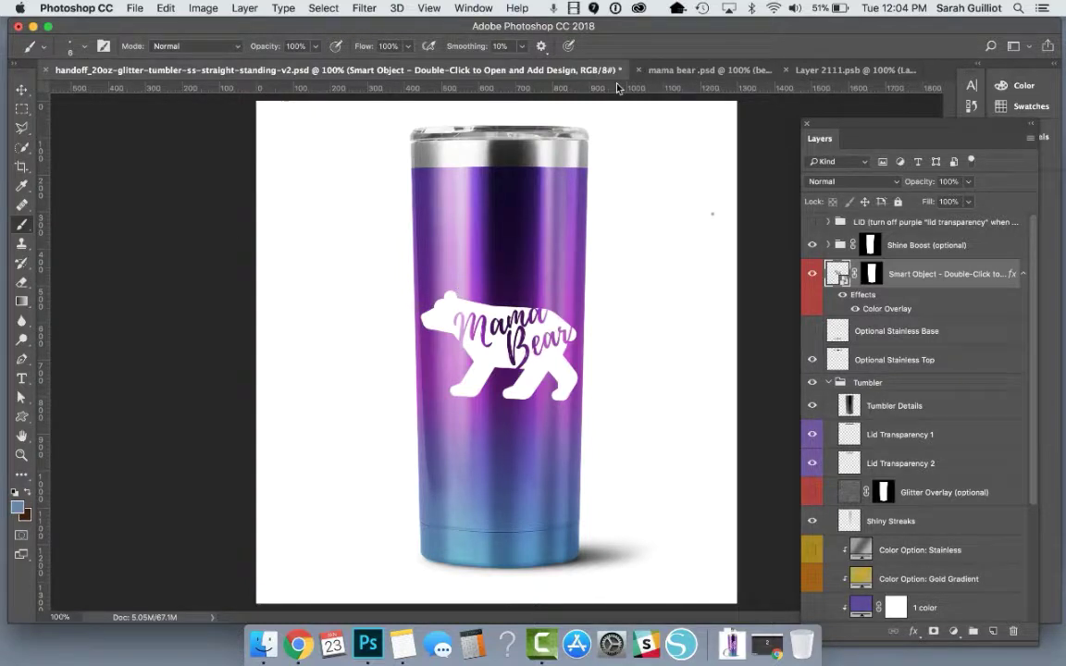
Save and close the mama bear .psd document, and close the Layer 2111.psb smart object.
click(699, 69)
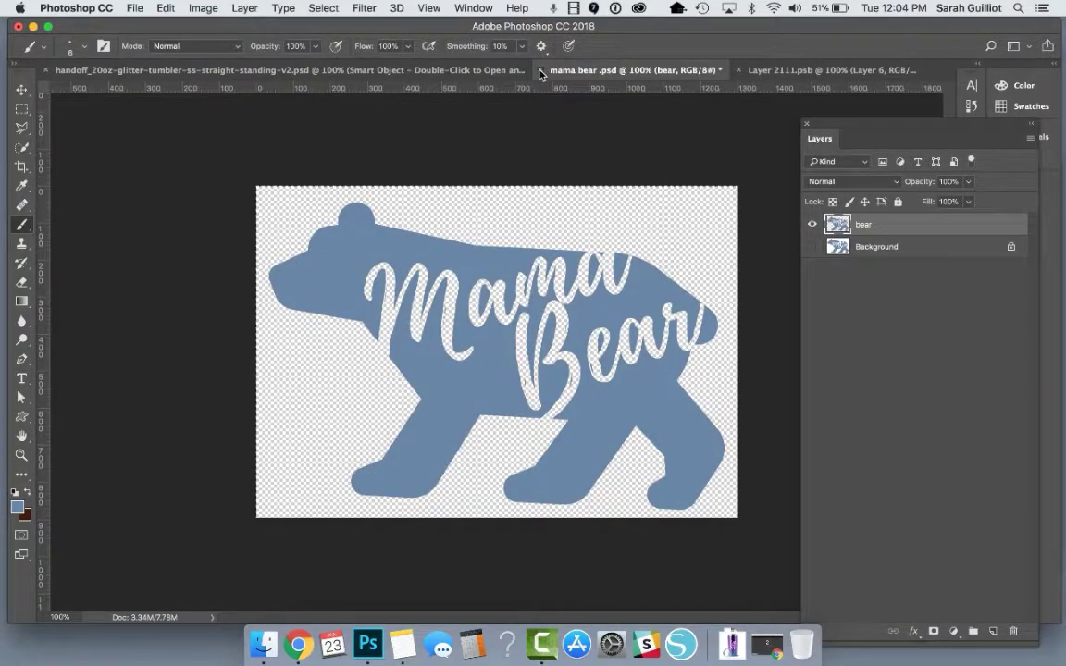
key(super+w)
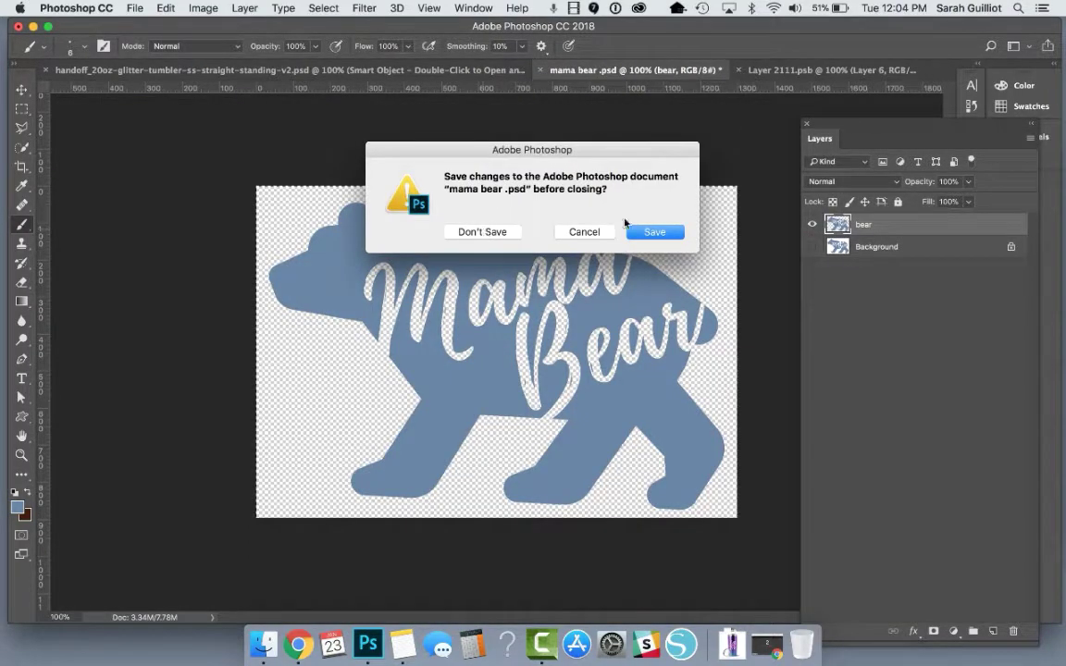
click(654, 234)
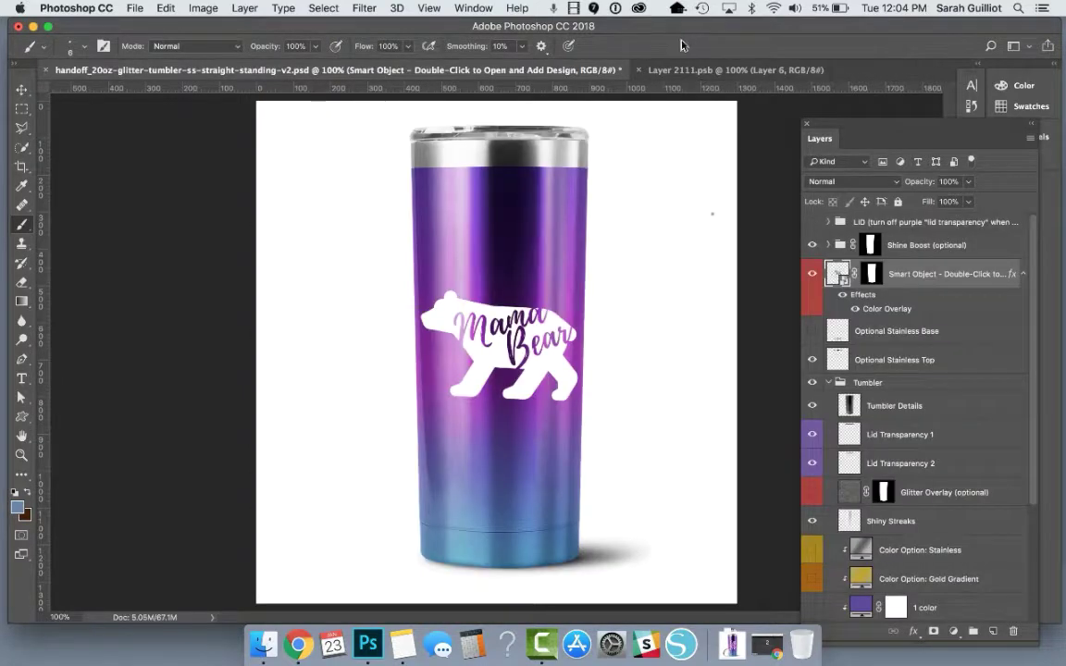
click(635, 74)
click(638, 70)
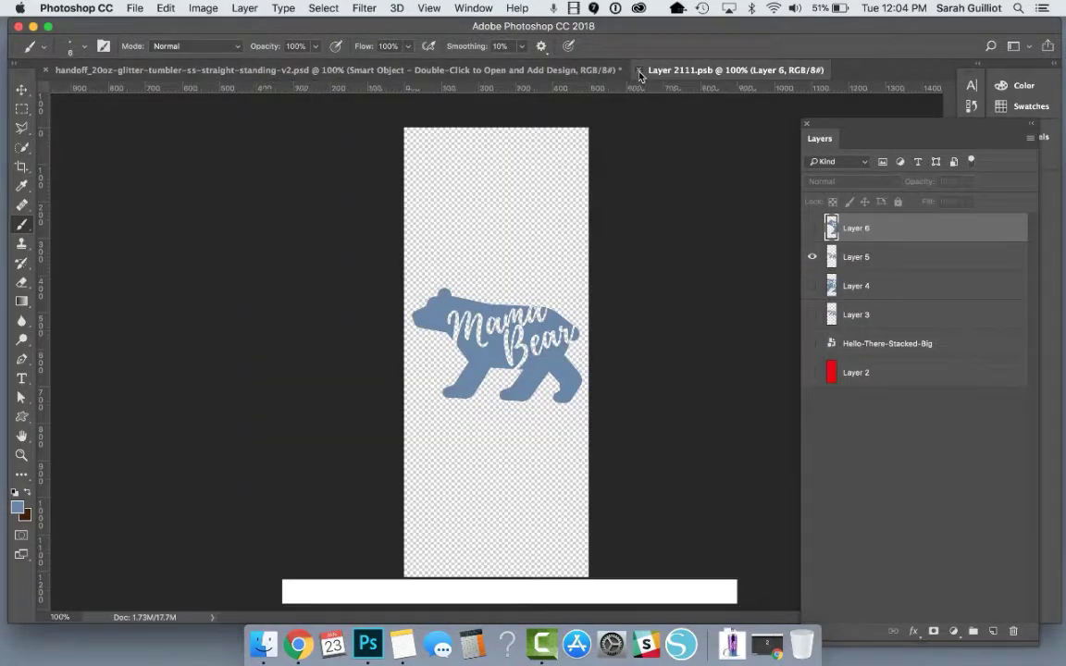
Switch to Finder, locate mama bear .png in the design_help folder, and return to the tumbler mockup.
click(263, 648)
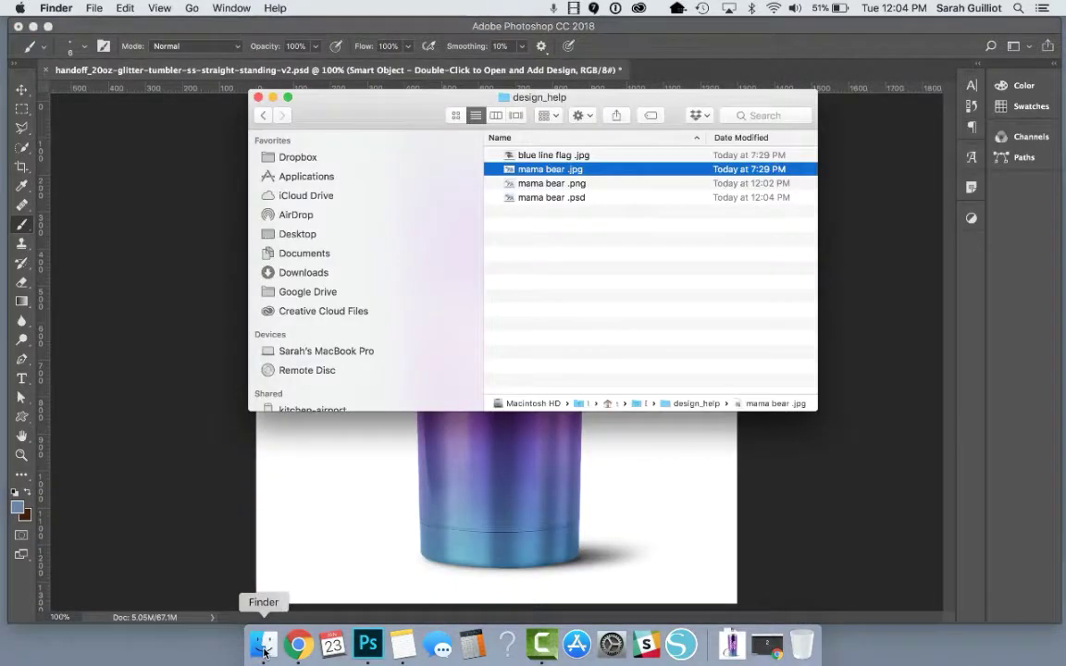
drag(340, 124, 627, 316)
click(890, 380)
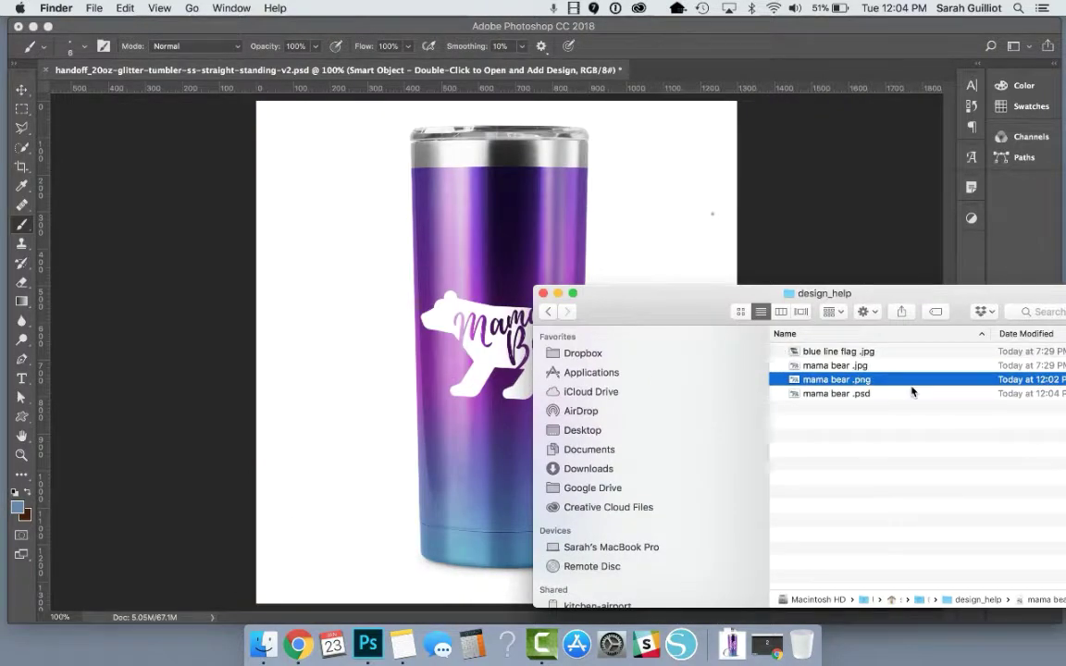
click(788, 206)
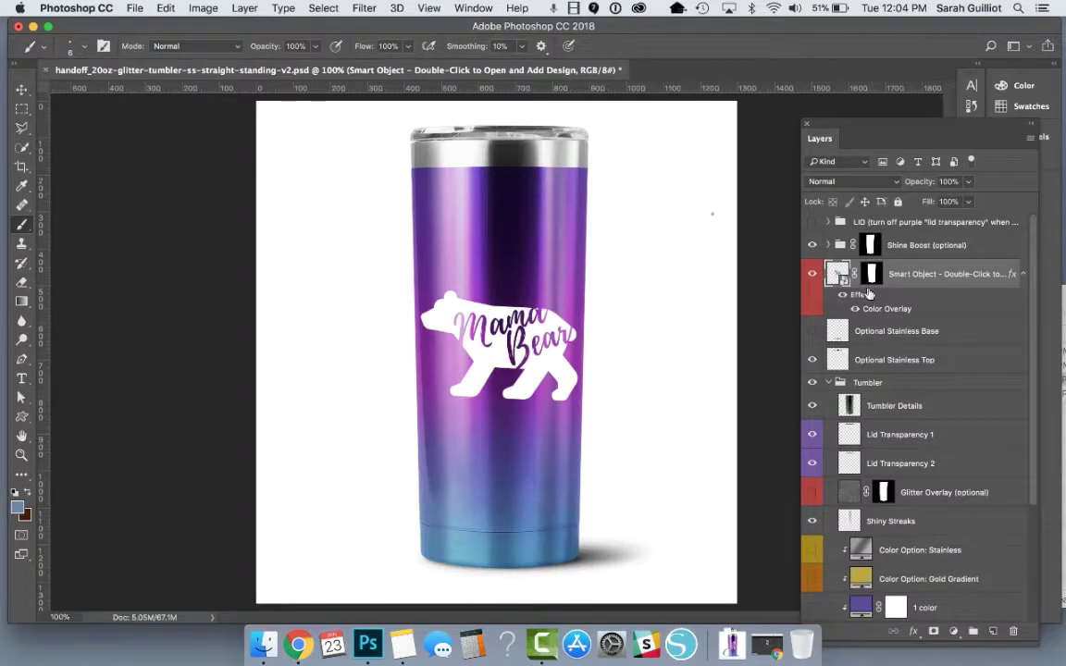
Delete Layers 3 to 6 from the design smart object, show Hello-There-Stacked-Big, and save and close it.
double_click(842, 275)
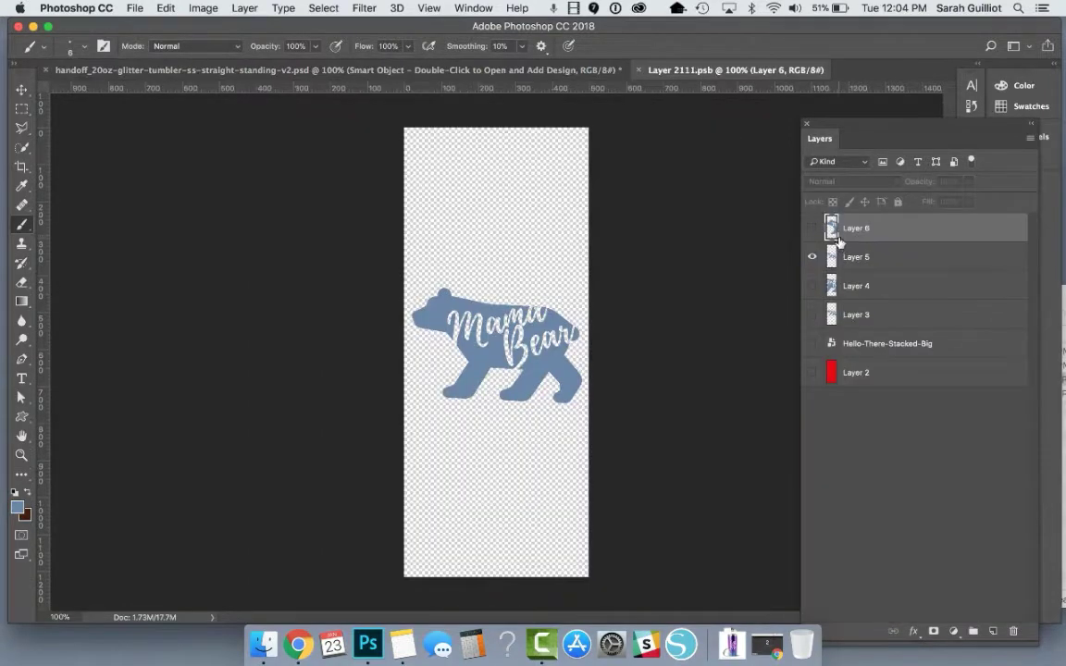
shift+click(876, 314)
key(Delete)
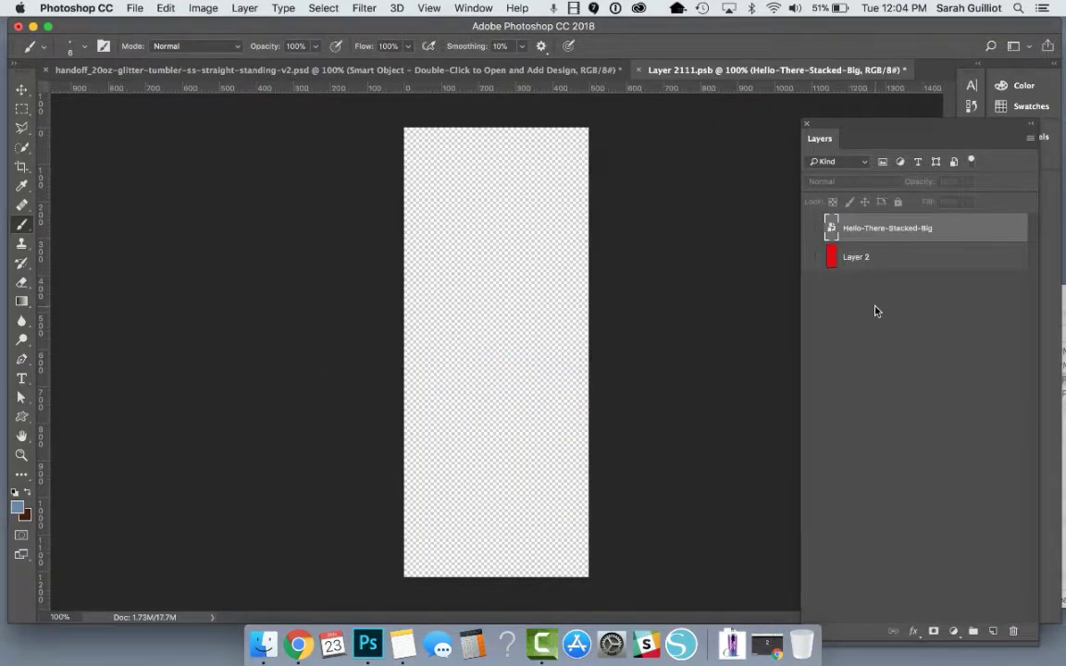
click(812, 229)
key(ctrl+s)
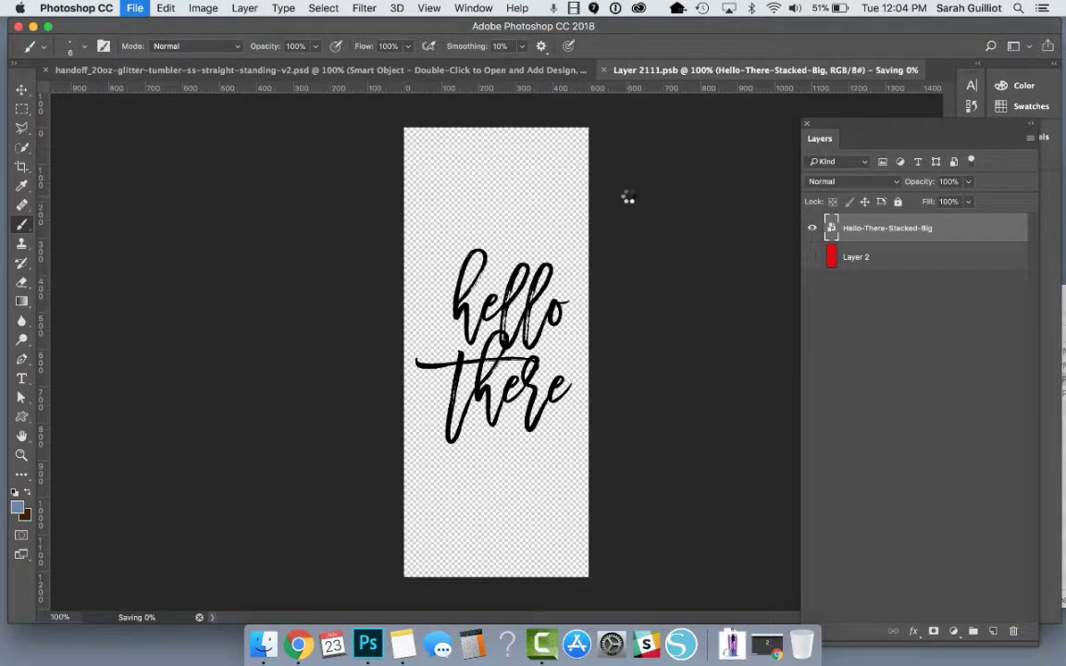
click(640, 70)
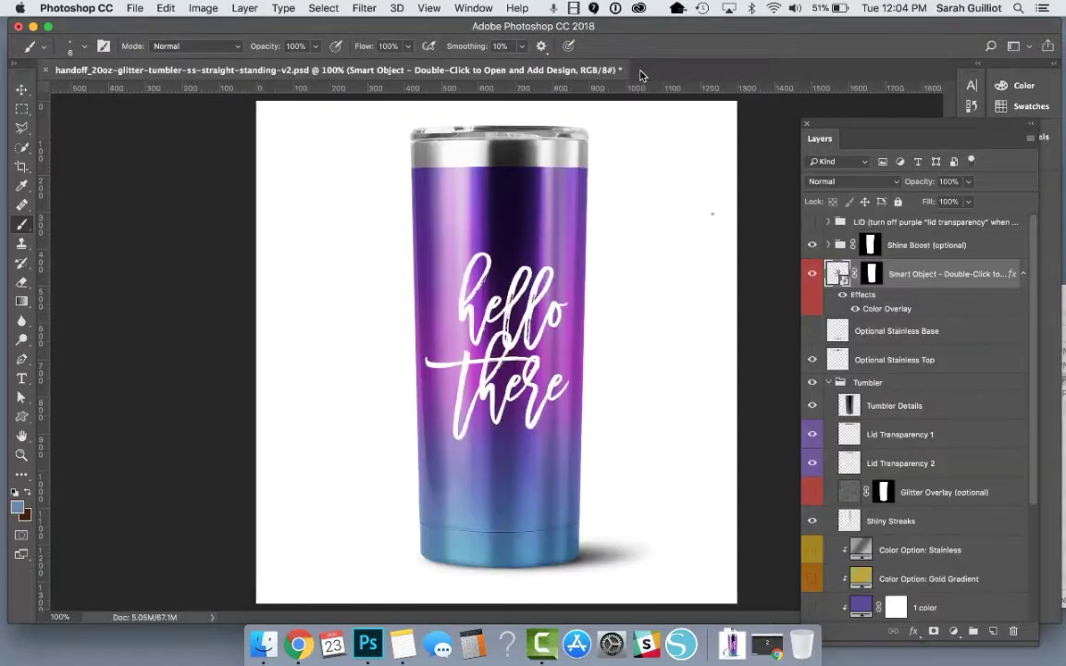
Reopen the tumbler's design smart object and position the Finder window with the design_help folder beside its canvas.
click(265, 647)
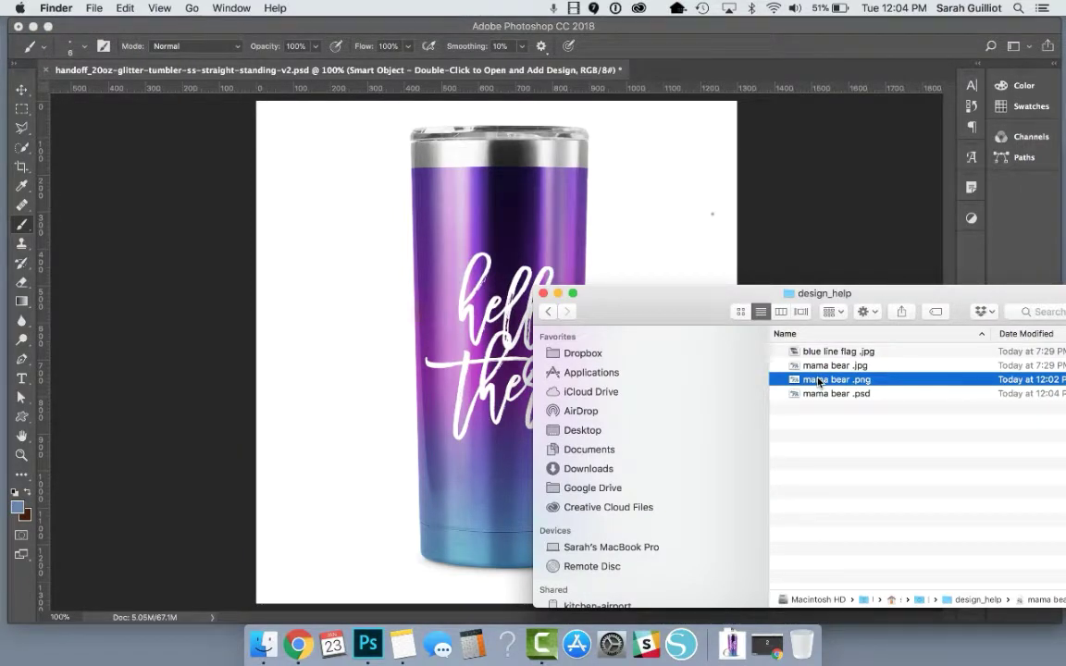
click(706, 165)
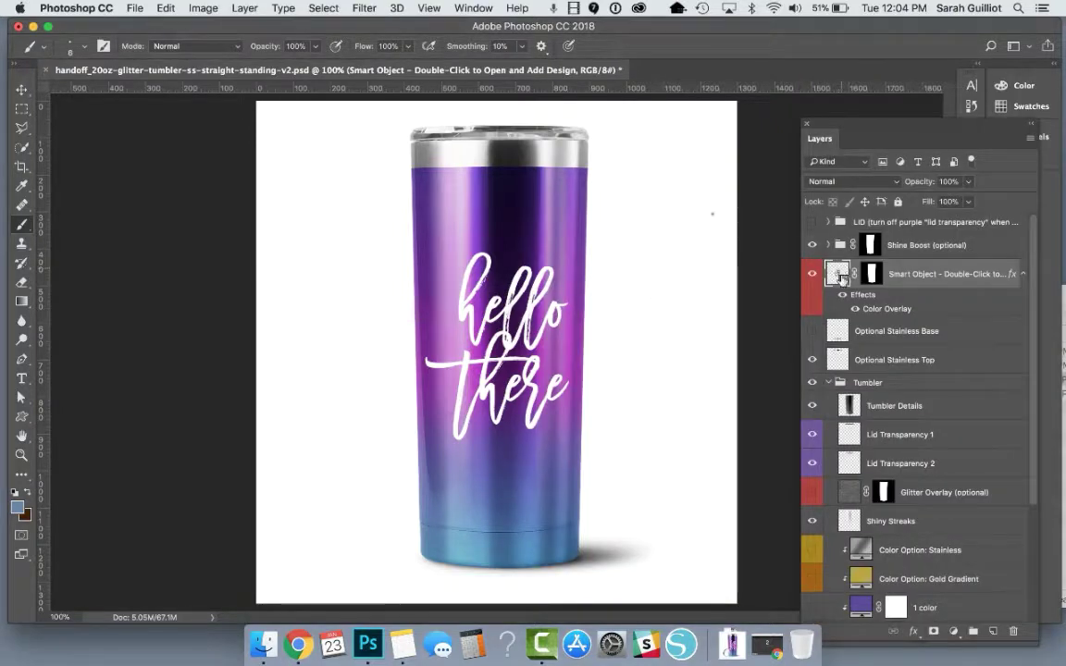
double_click(840, 275)
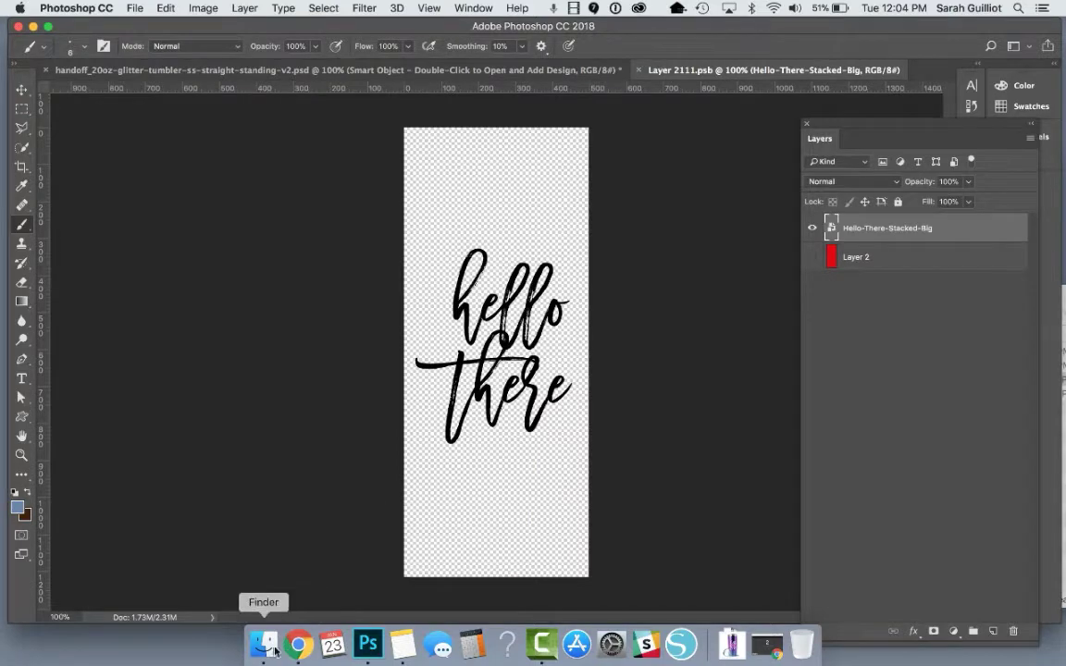
click(264, 646)
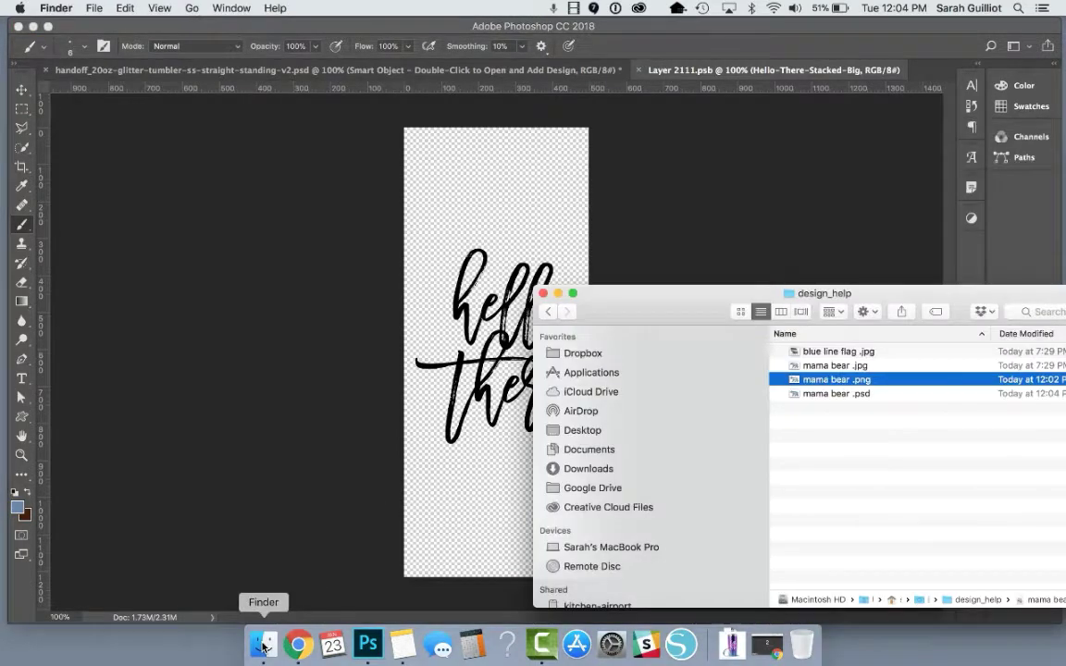
drag(604, 288, 737, 221)
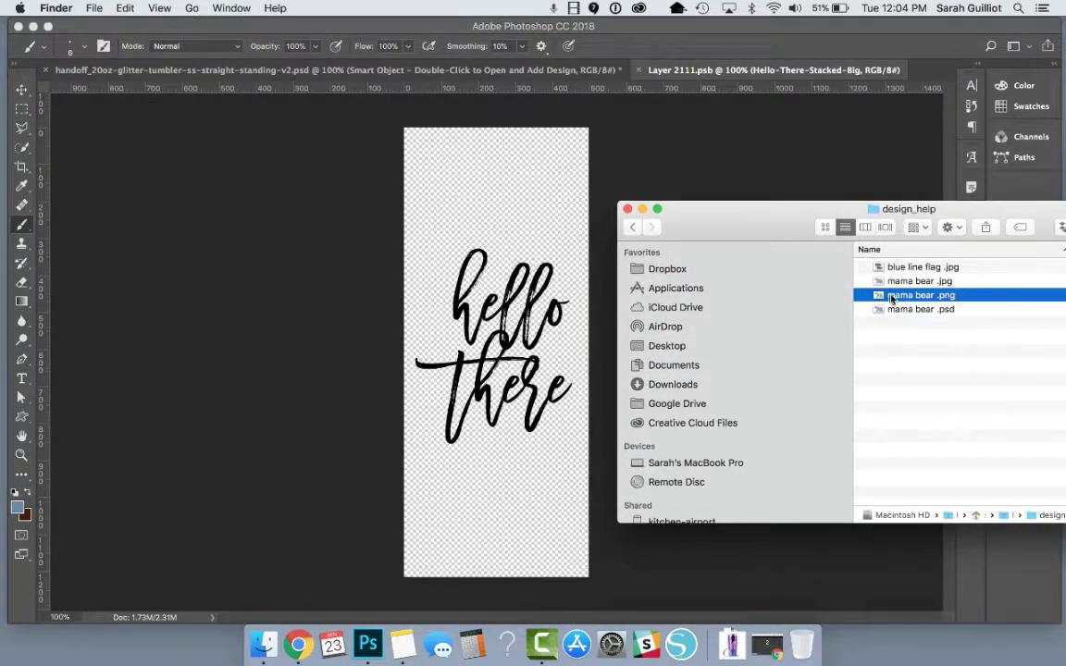
Place mama bear .png in the smart object at its fitted size and hide the Hello-There-Stacked-Big layer.
drag(880, 298, 508, 280)
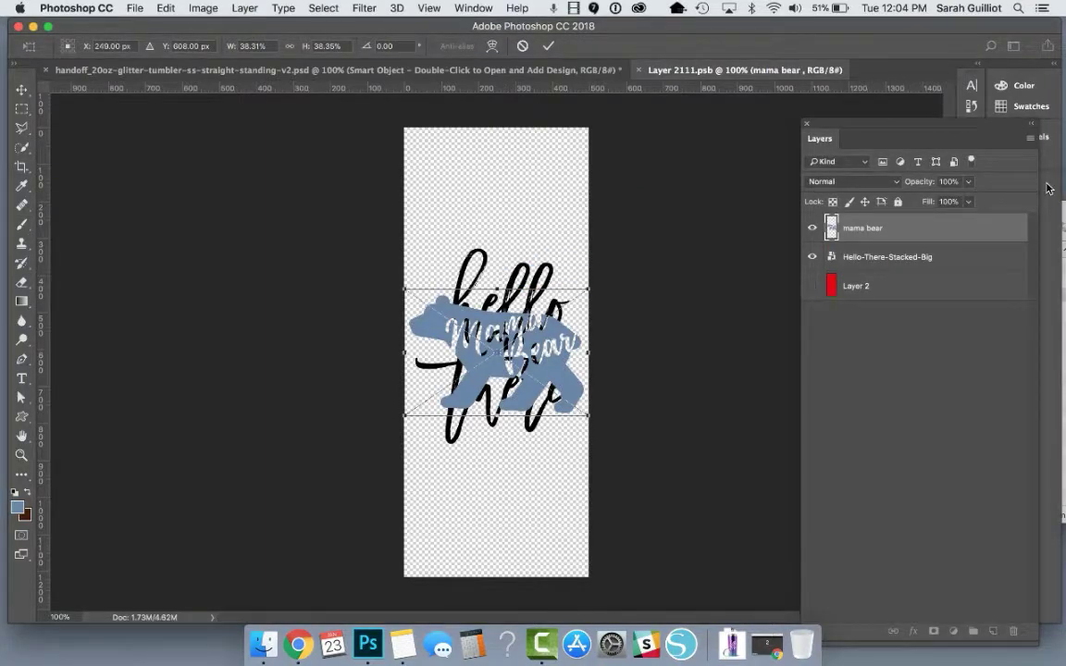
key(Return)
key(b)
click(812, 257)
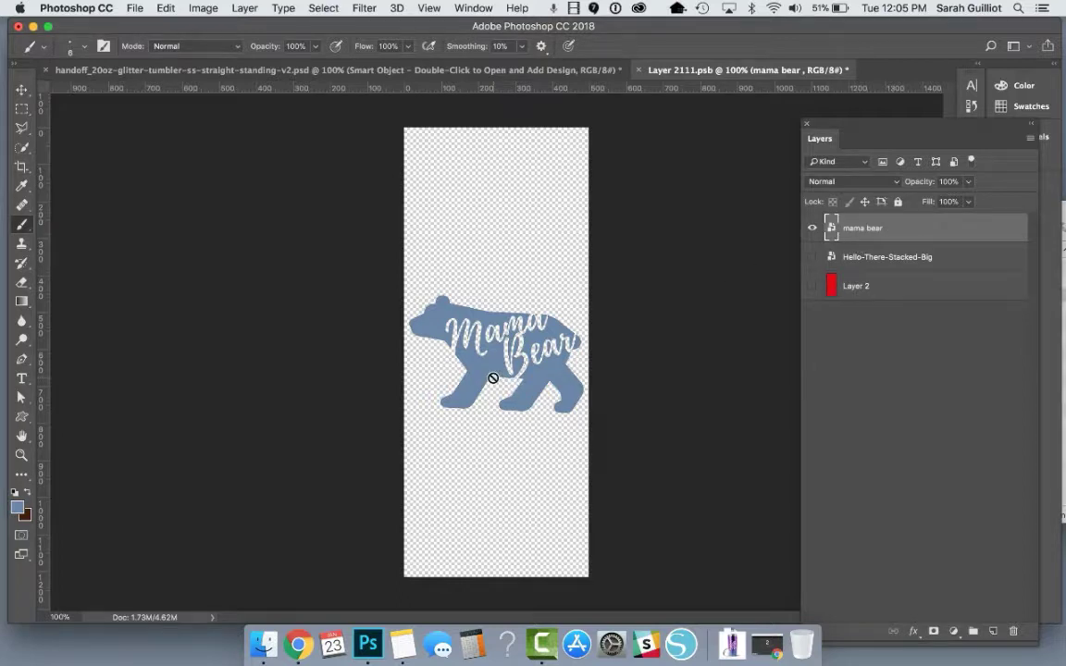
Try enlarging the mama bear layer past the canvas edge to about 65% scale, and delete the layer from the smart object.
key(super+t)
drag(594, 290, 725, 205)
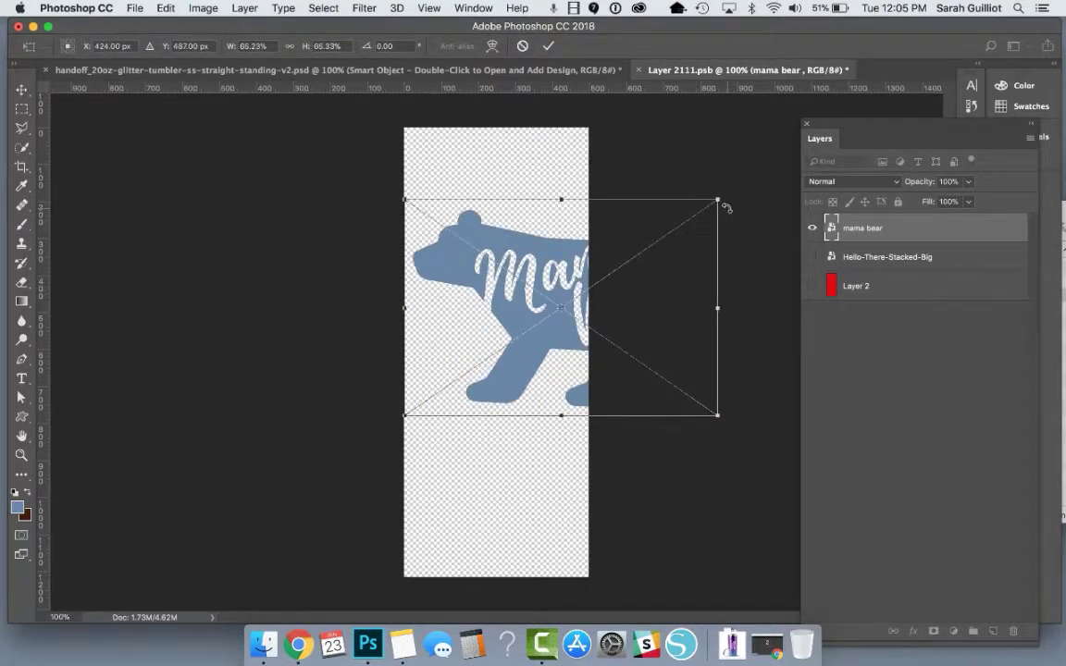
key(Return)
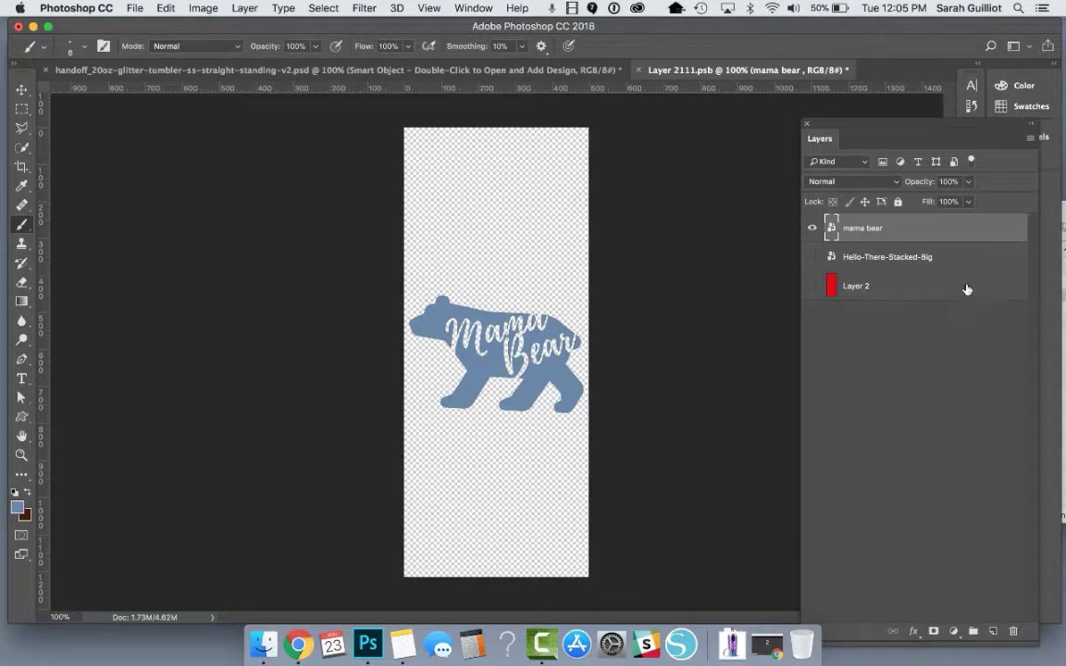
key(Delete)
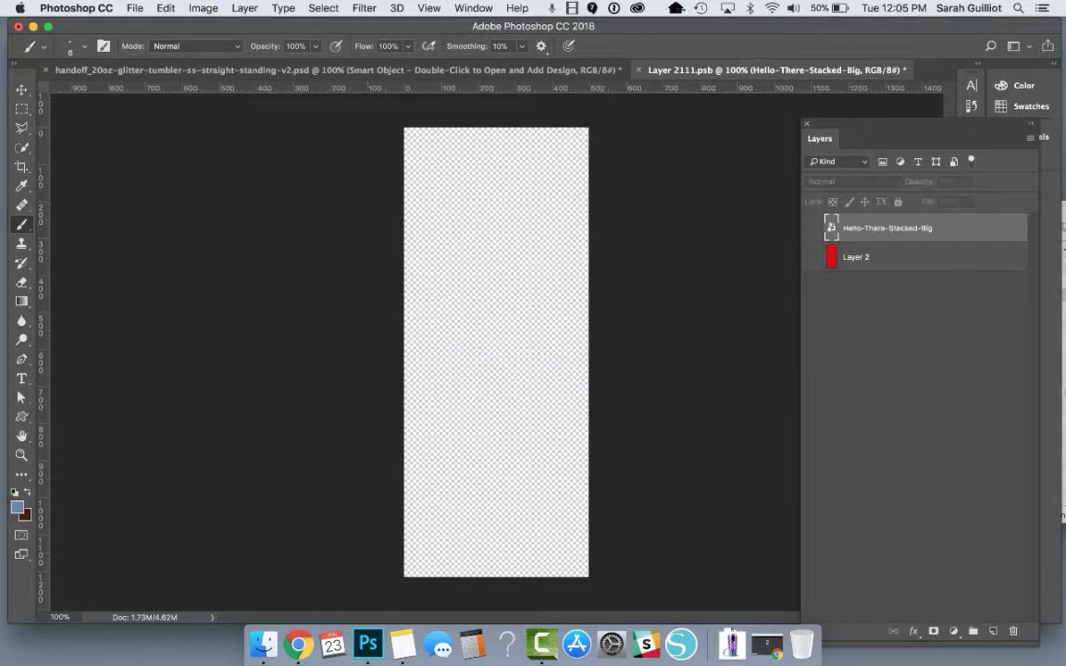
Open mama bear .png from the design_help folder as its own document and copy its artwork into Layer 2111.psb.
click(1063, 387)
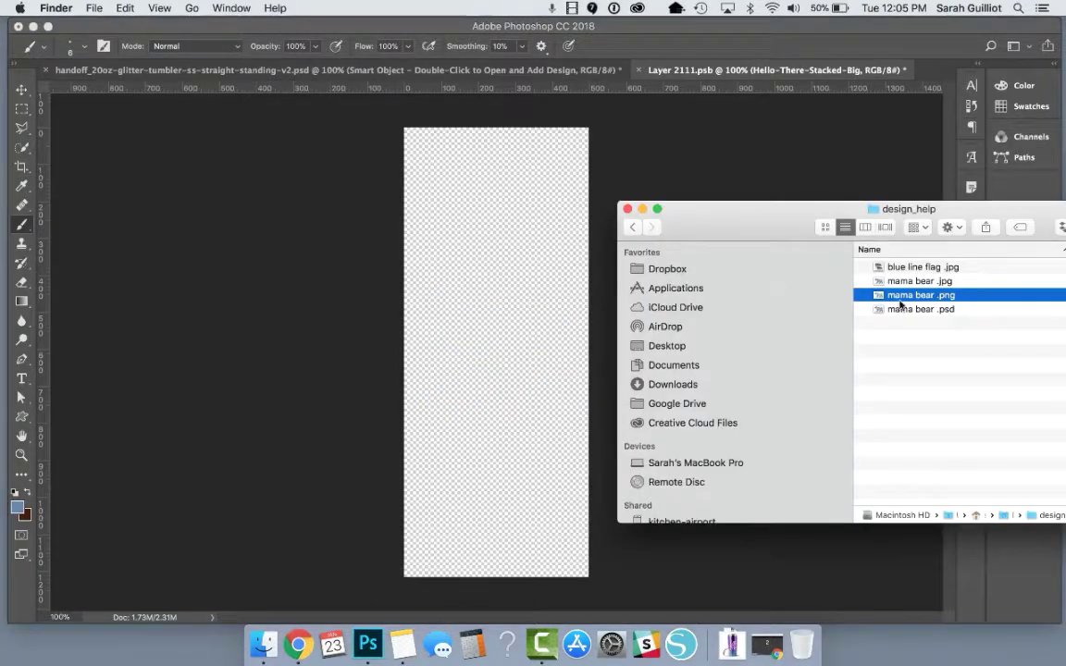
drag(899, 298, 365, 647)
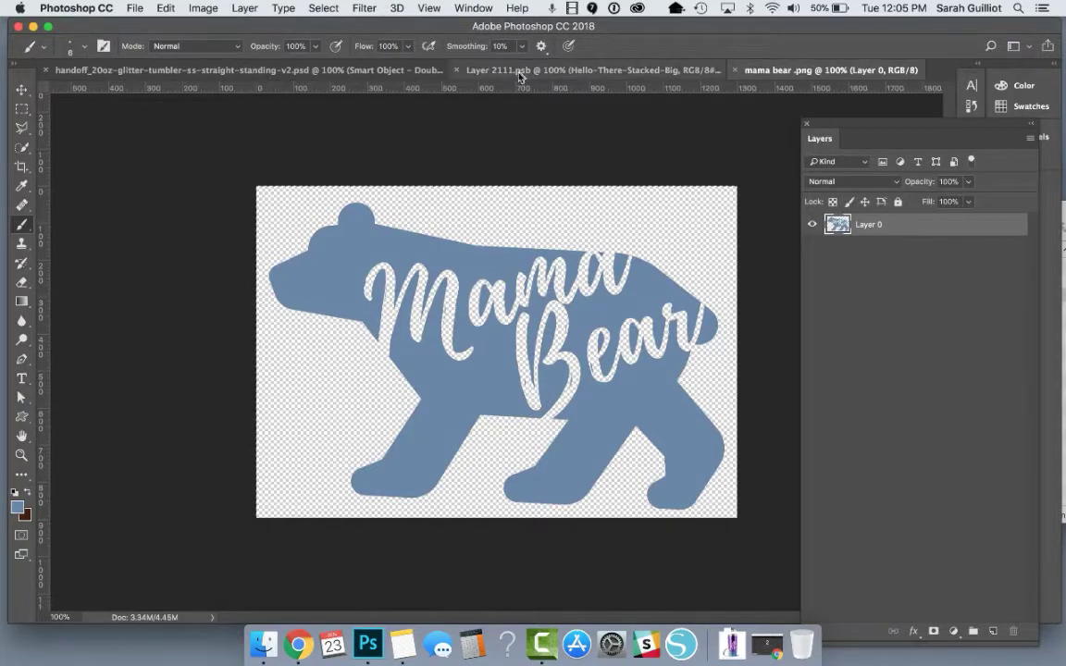
drag(526, 71, 801, 295)
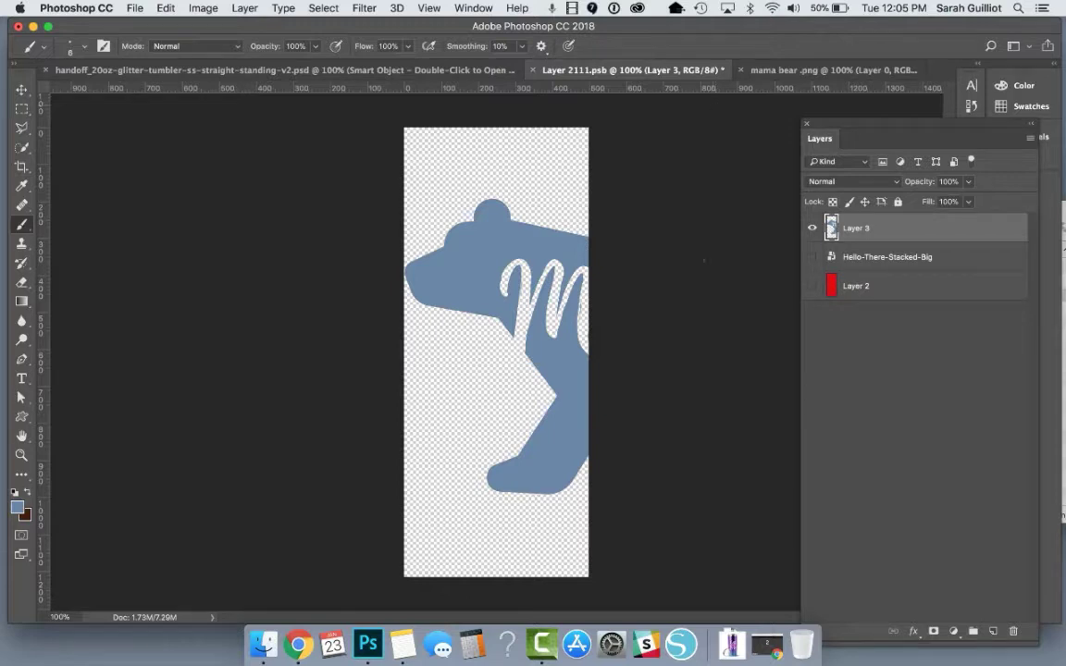
Delete the oversized bear layer from Layer 2111.psb and close the separate mama bear .png document.
drag(830, 227, 1013, 631)
click(832, 70)
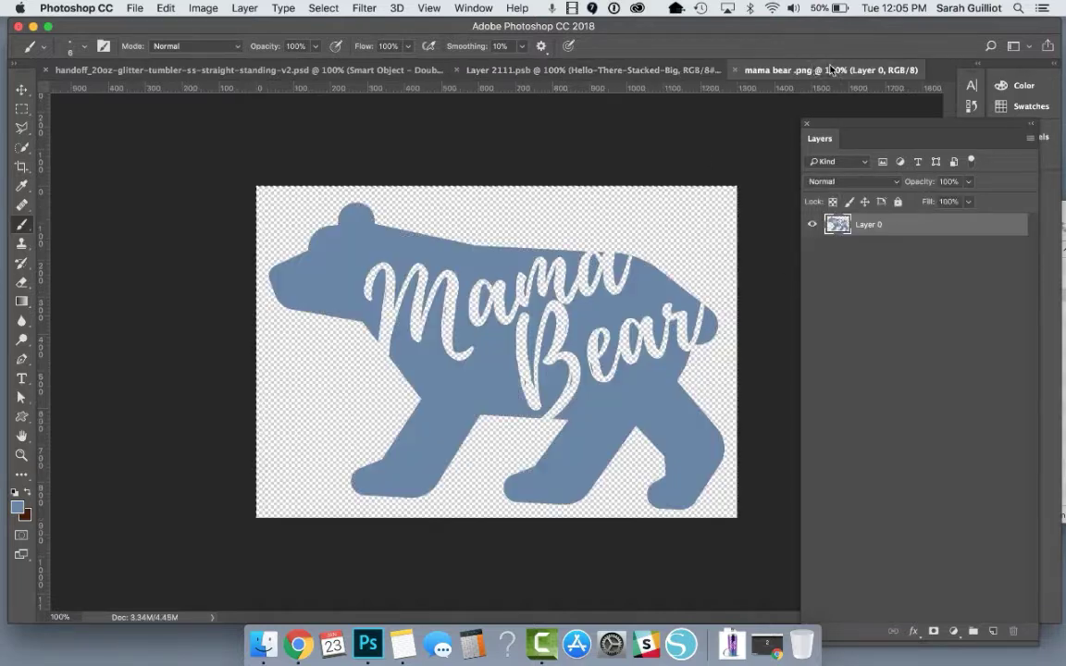
key(super+w)
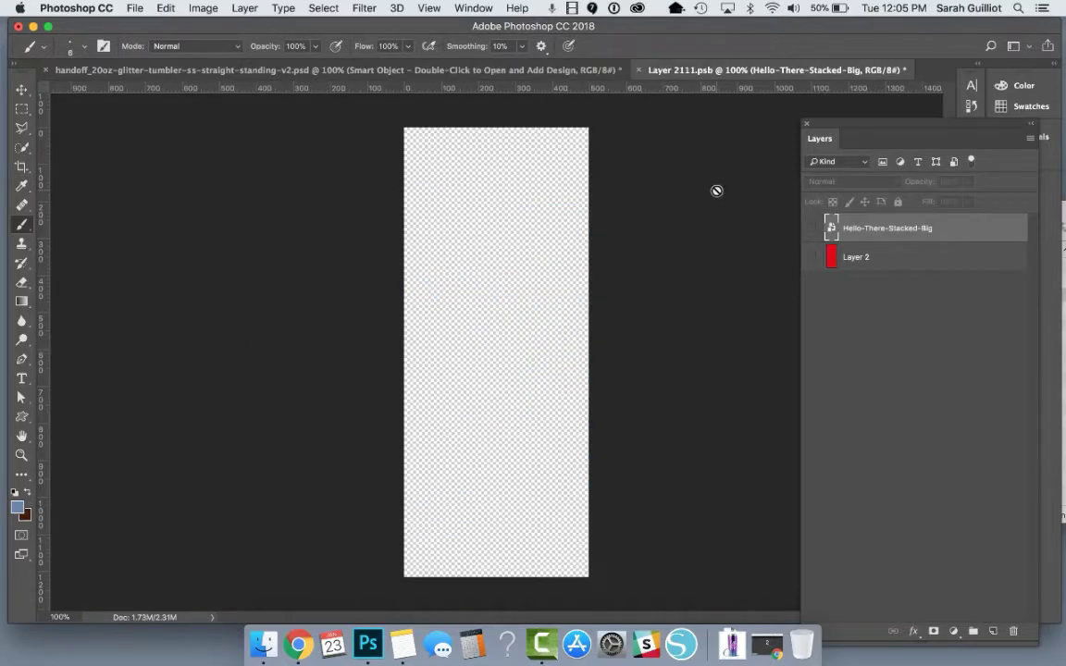
Place mama bear .png from the design_help folder into Layer 2111.psb at its fitted size and save the smart object.
click(1062, 296)
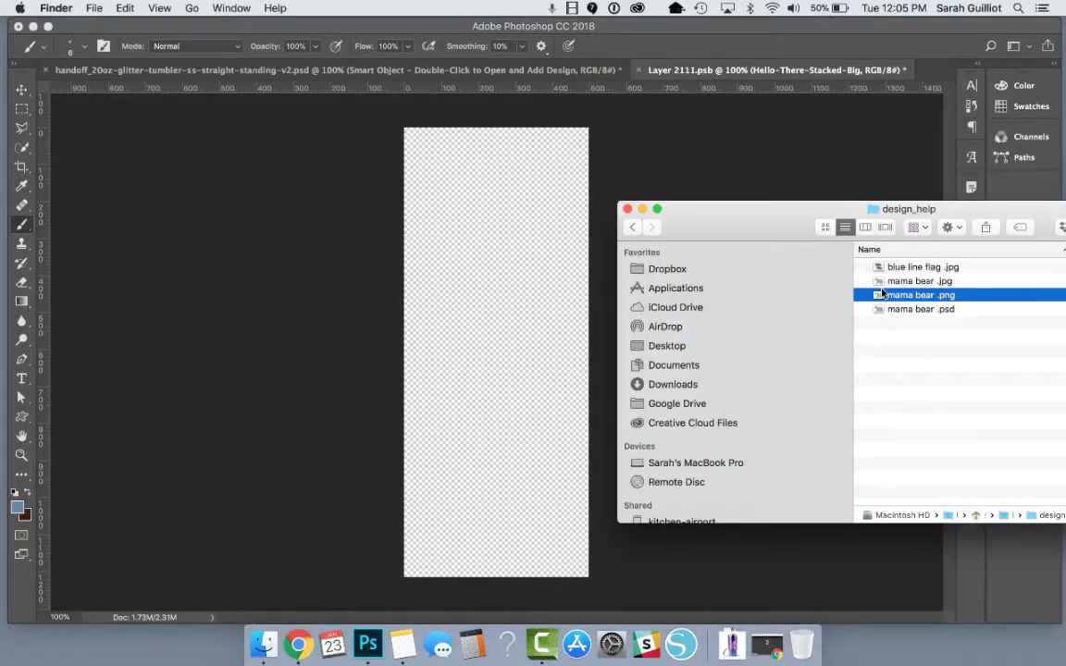
drag(882, 295, 469, 347)
key(Return)
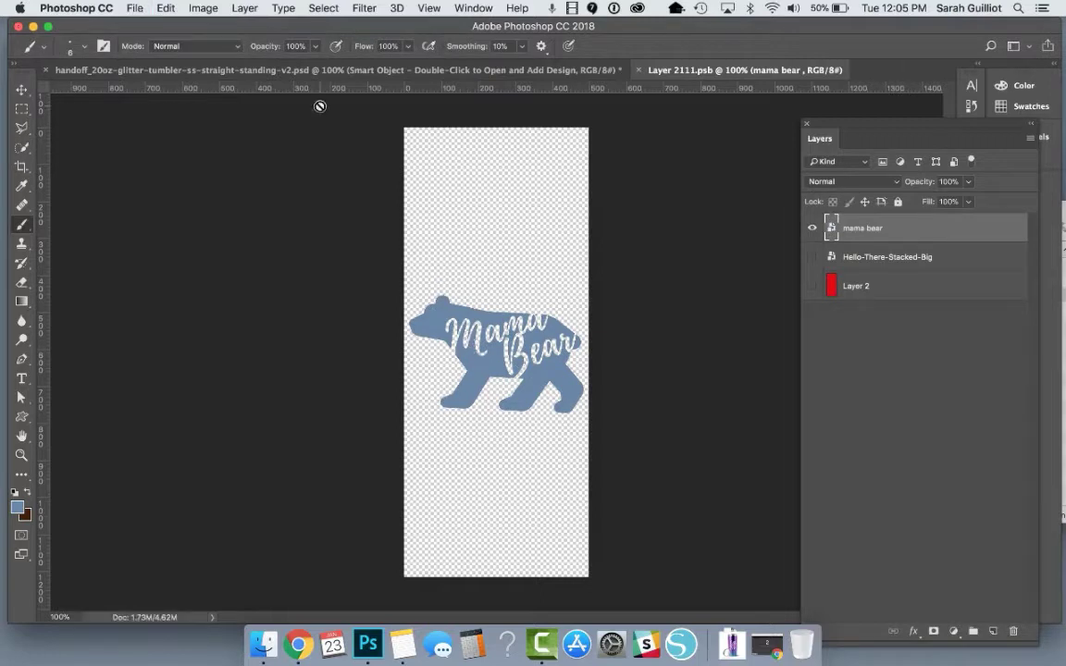
Return to the tumbler mockup and compare the bear design with the smart object's layer effects off and on.
click(293, 71)
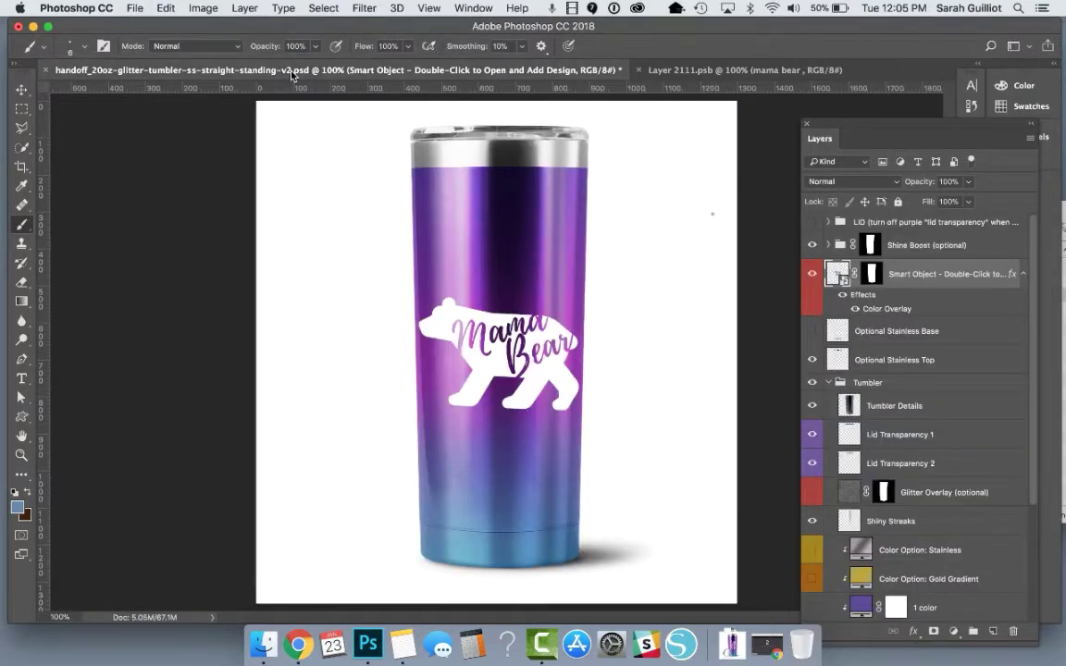
click(843, 296)
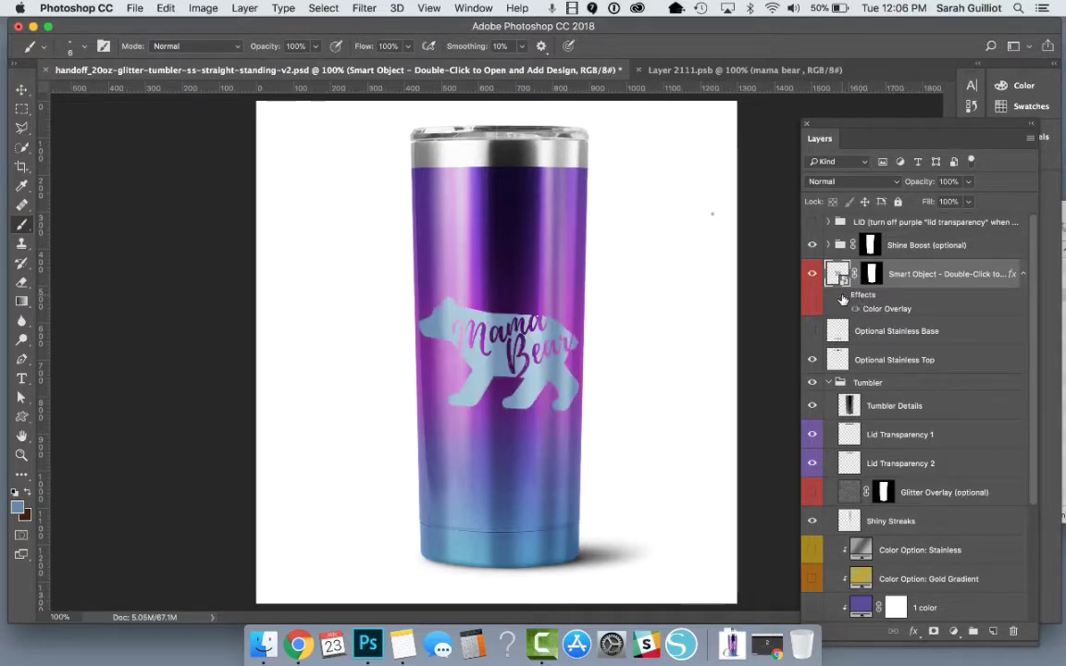
click(843, 296)
Inspect the color choices for the smart object's Color Overlay, keeping white in Normal mode at 100% opacity.
double_click(891, 312)
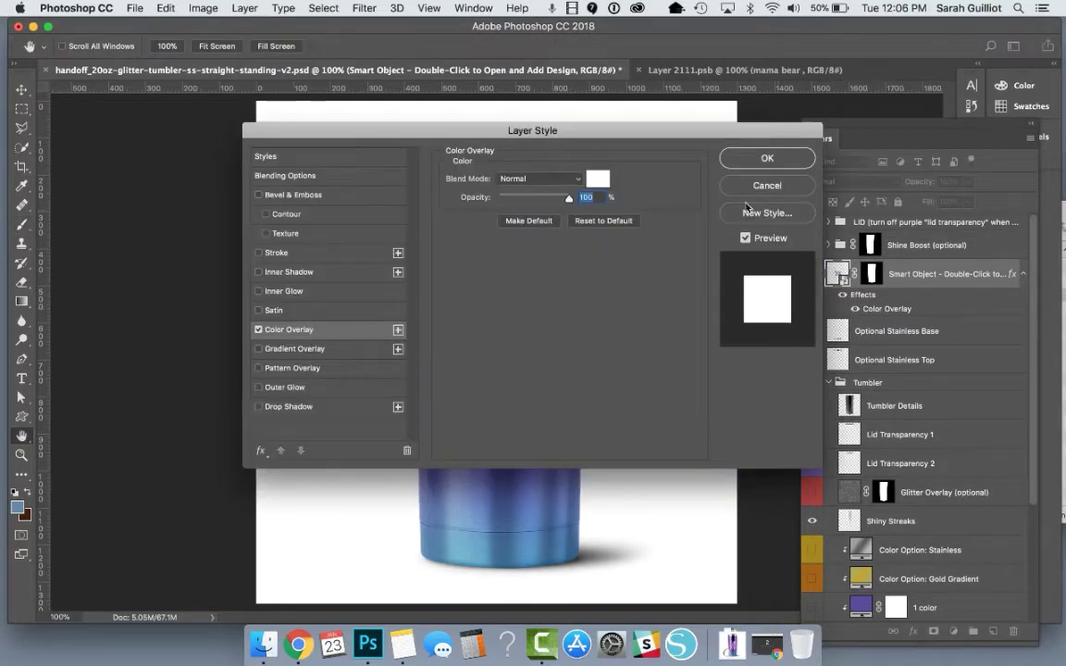
click(598, 178)
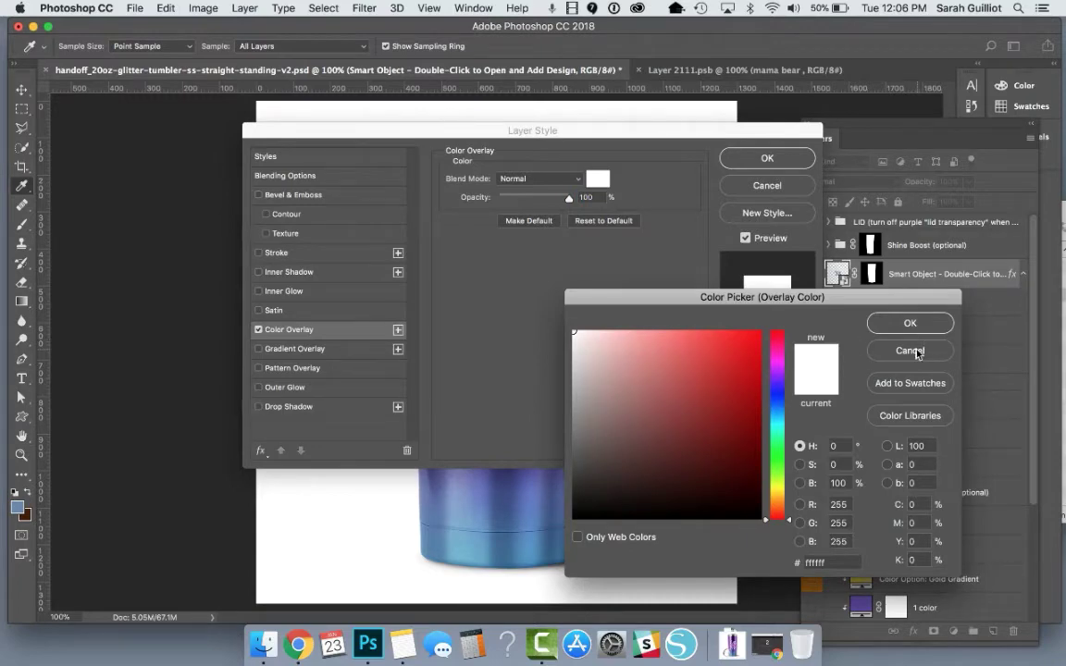
click(777, 364)
click(910, 323)
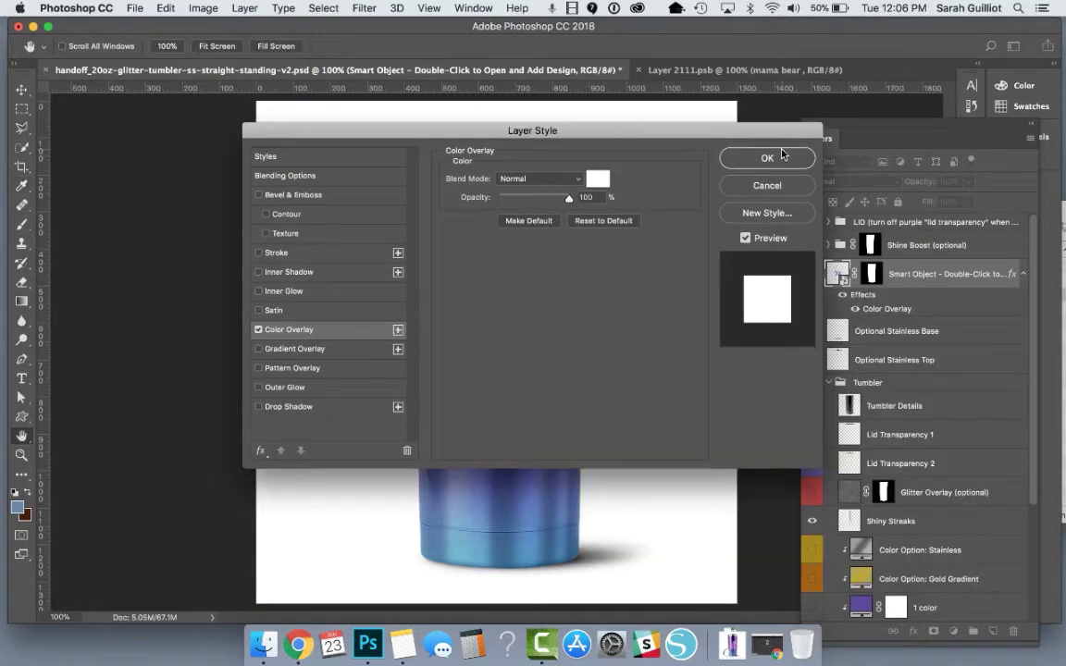
click(768, 159)
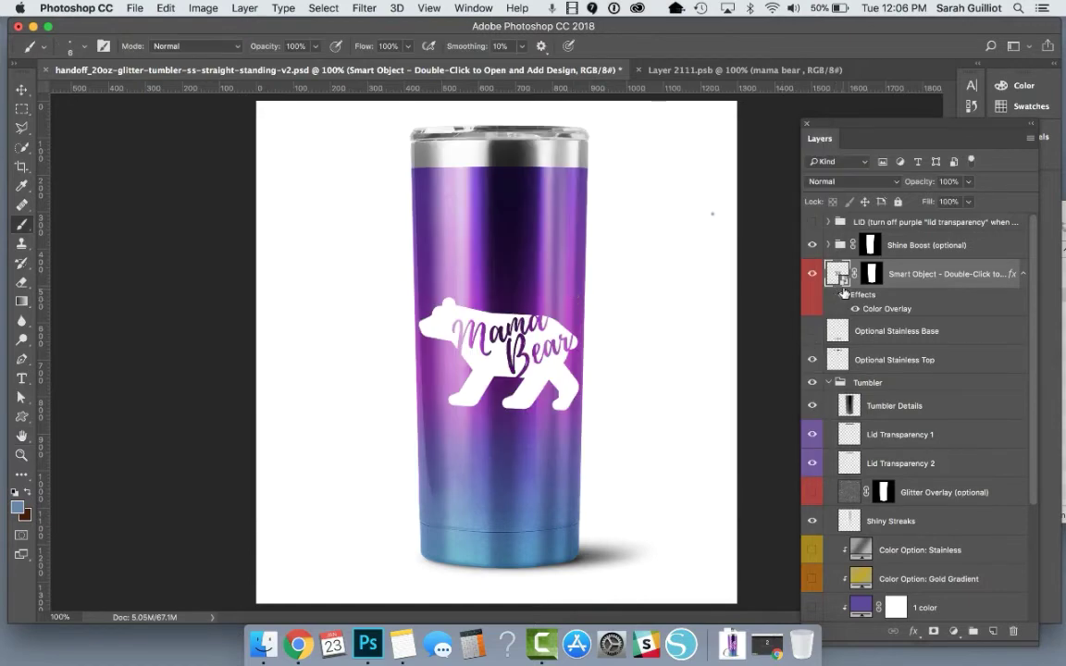